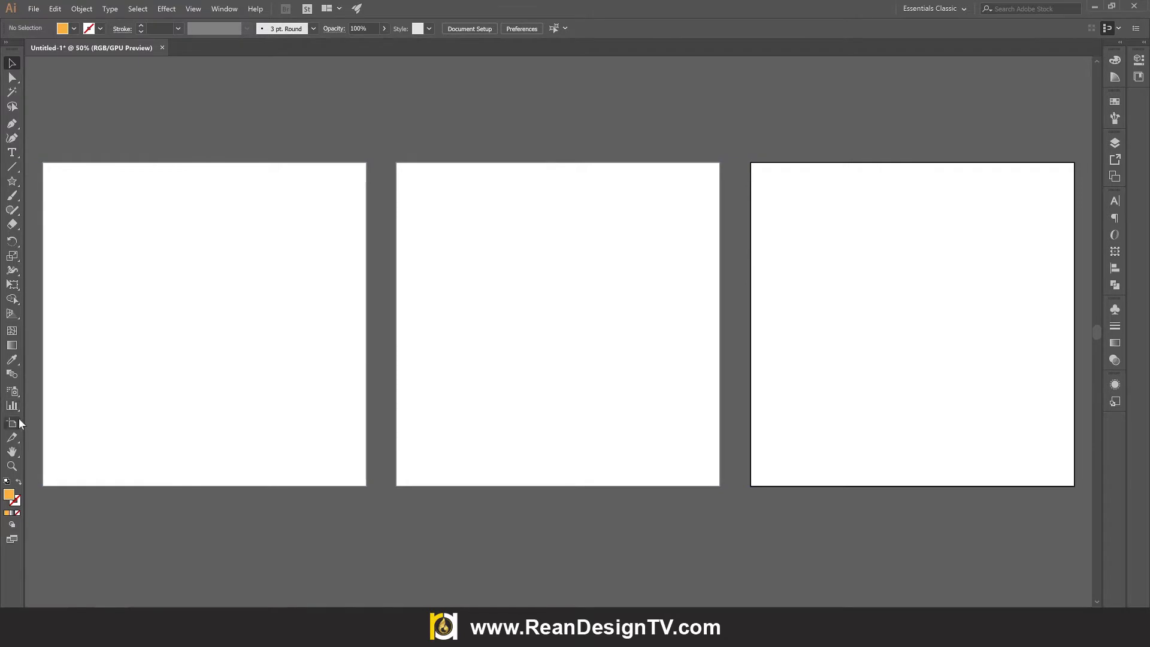
Delete the two outer artboards, keeping only the middle 1080 × 1080 px one
{"action": "key", "text": "shift+o"}
{"action": "left_click", "coordinate": [189, 319]}
{"action": "key", "text": "Delete"}
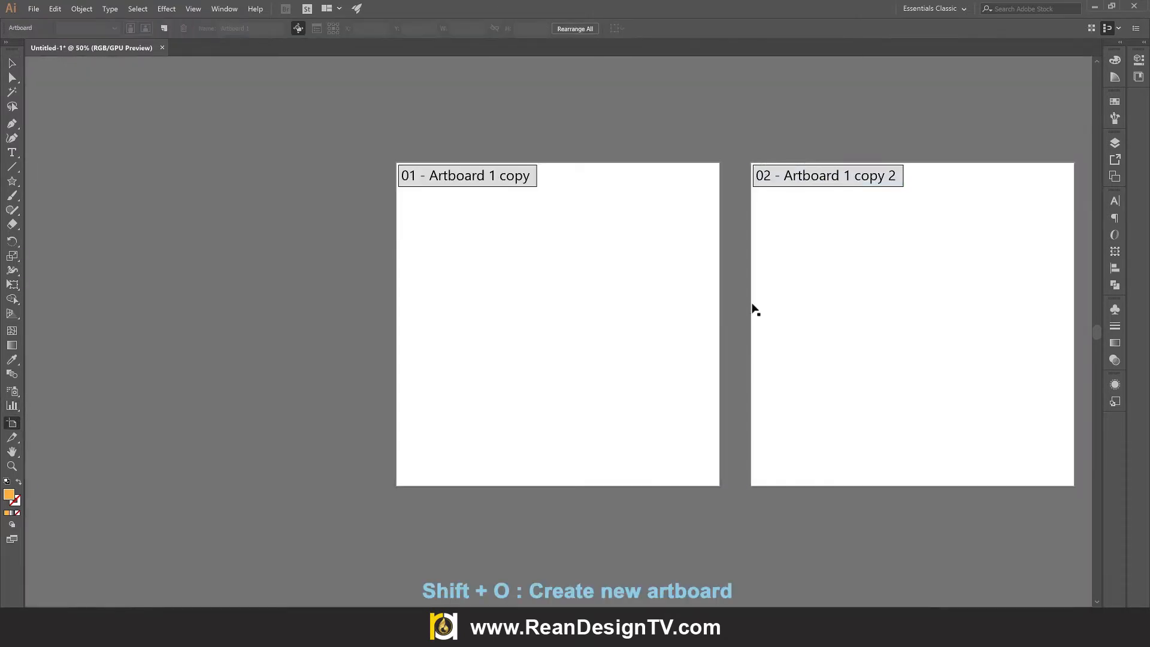
{"action": "left_click", "coordinate": [835, 284]}
{"action": "key", "text": "Delete"}
{"action": "left_click", "coordinate": [576, 307]}
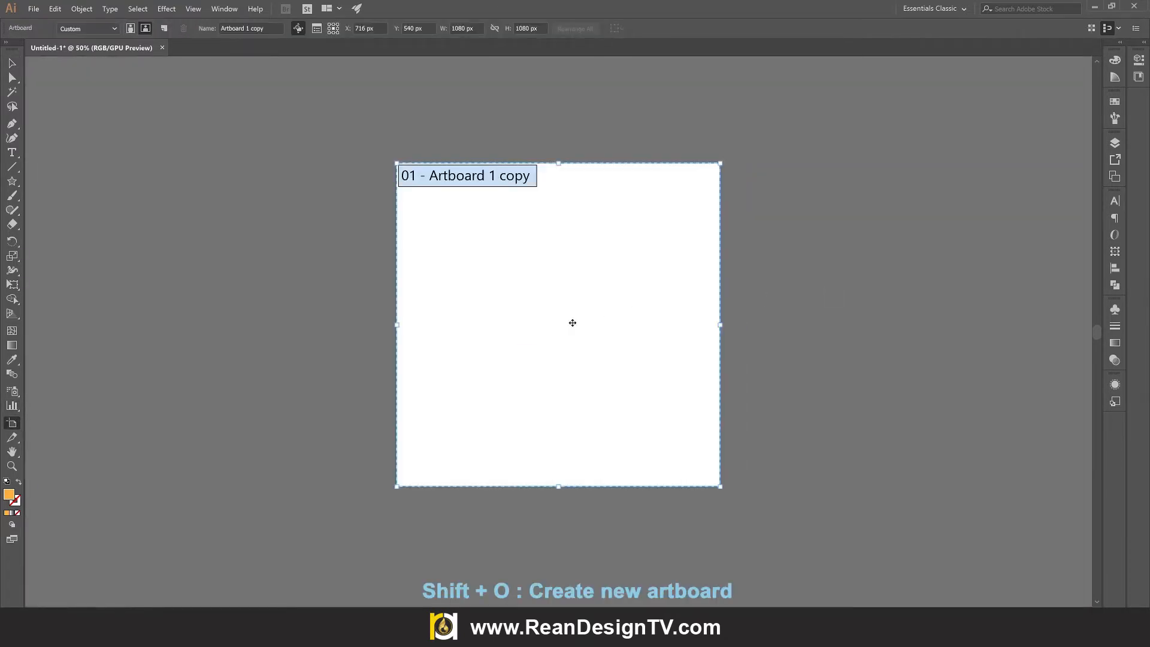
{"action": "scroll", "coordinate": [395, 66], "scroll_direction": "up", "scroll_amount": 1}
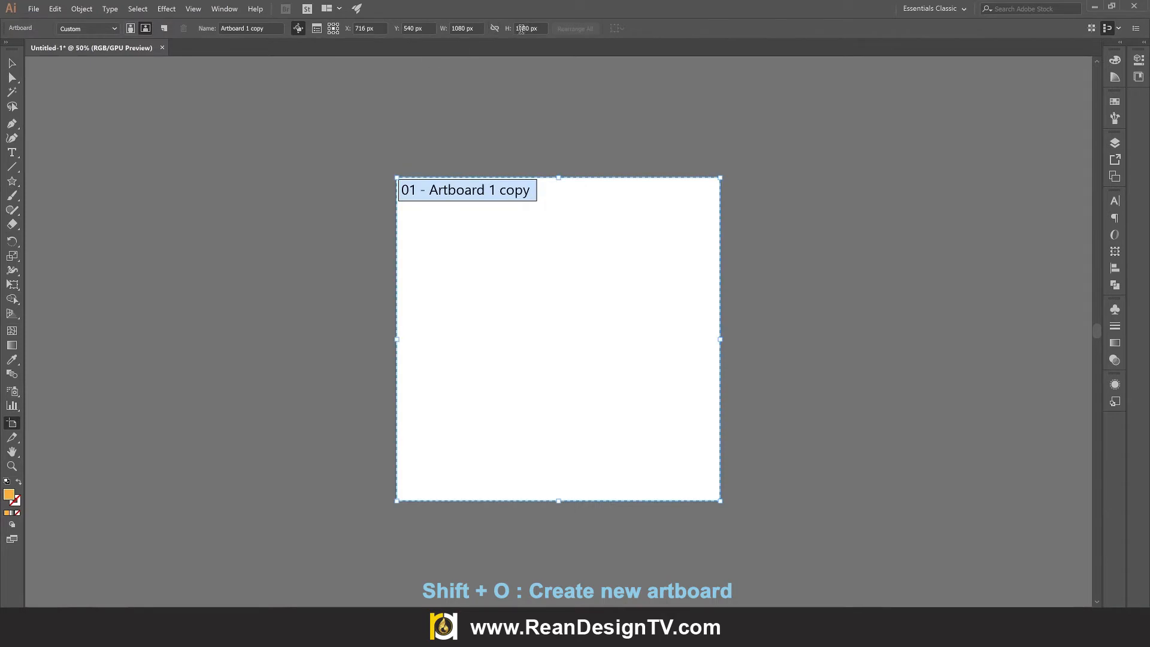
{"action": "left_click", "coordinate": [12, 63]}
{"action": "scroll", "coordinate": [200, 241], "scroll_direction": "up", "scroll_amount": 2}
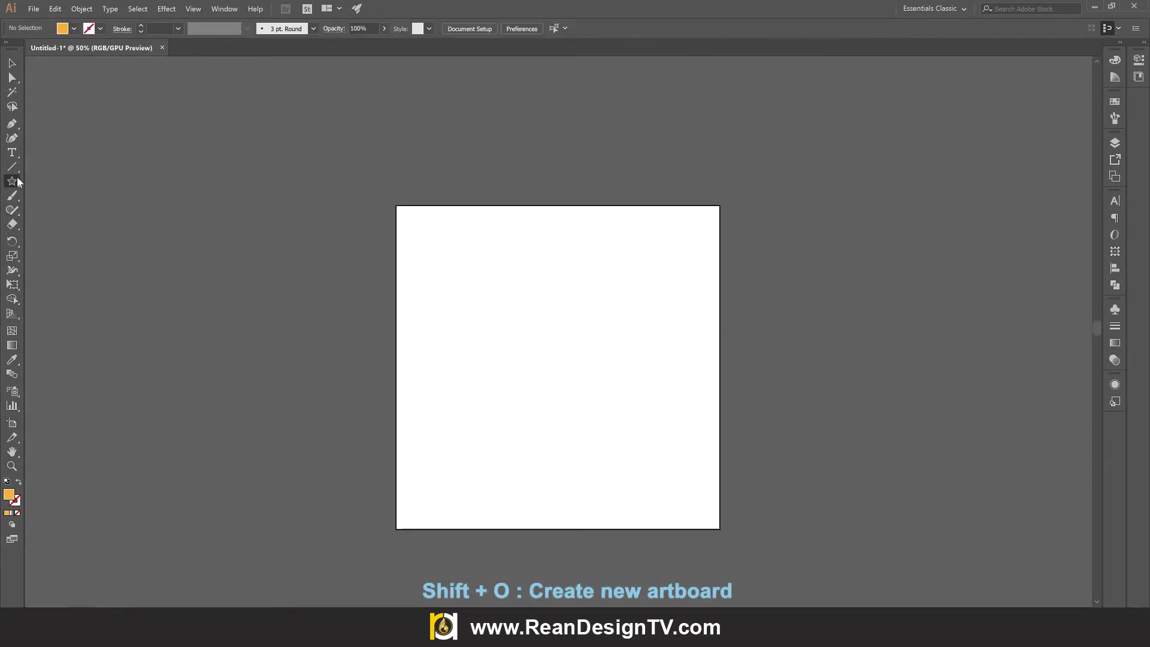
Draw an orange square about 111 px wide with the Rectangle tool and move it near the artboard's centre
{"action": "left_click_drag", "start_coordinate": [12, 181], "coordinate": [59, 180]}
{"action": "scroll", "coordinate": [576, 246], "scroll_direction": "down", "scroll_amount": 1}
{"action": "scroll", "coordinate": [575, 247], "scroll_direction": "down", "scroll_amount": 2}
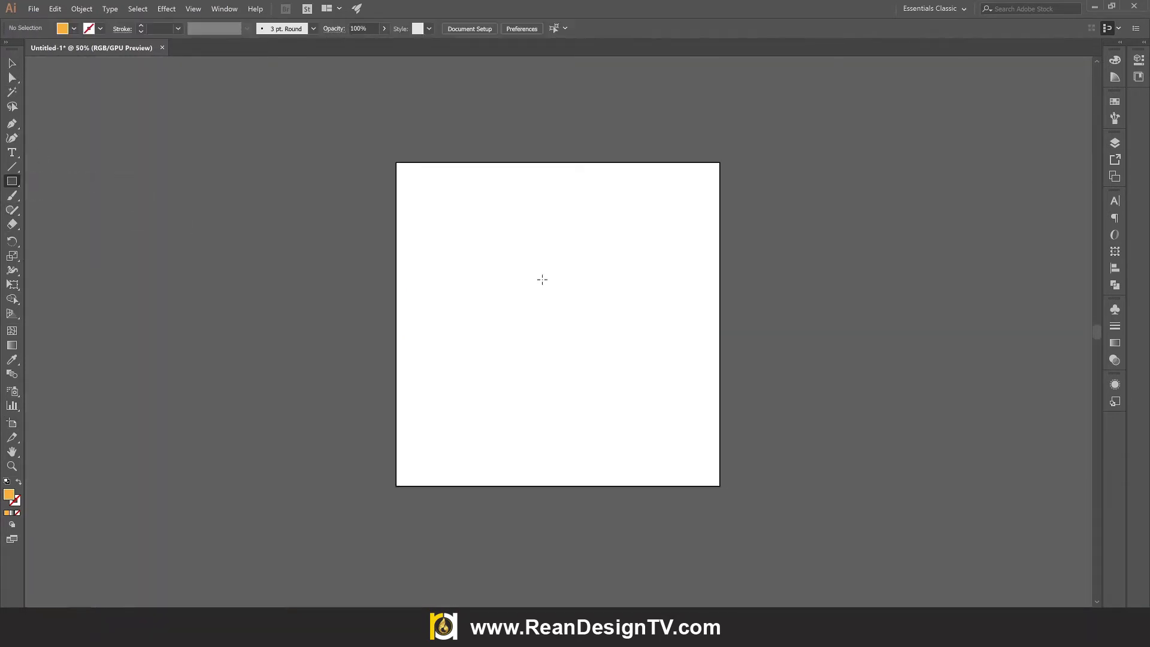
{"action": "left_click_drag", "start_coordinate": [525, 293], "coordinate": [559, 326]}
{"action": "scroll", "coordinate": [559, 315], "scroll_direction": "up", "scroll_amount": 1}
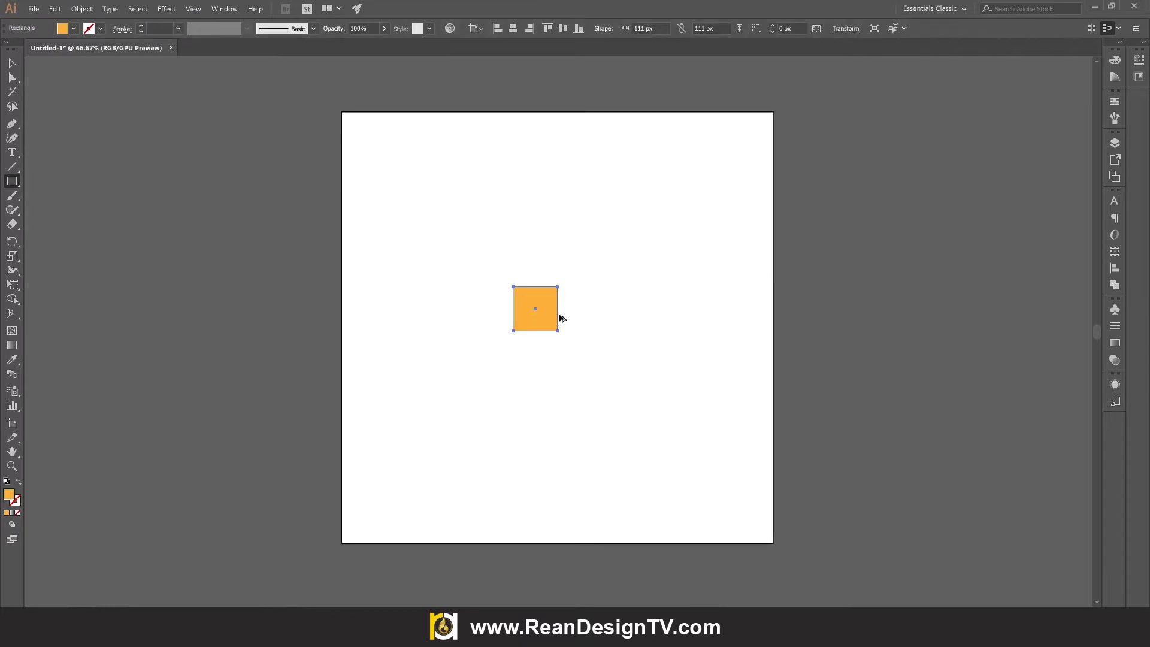
{"action": "left_click", "coordinate": [12, 63]}
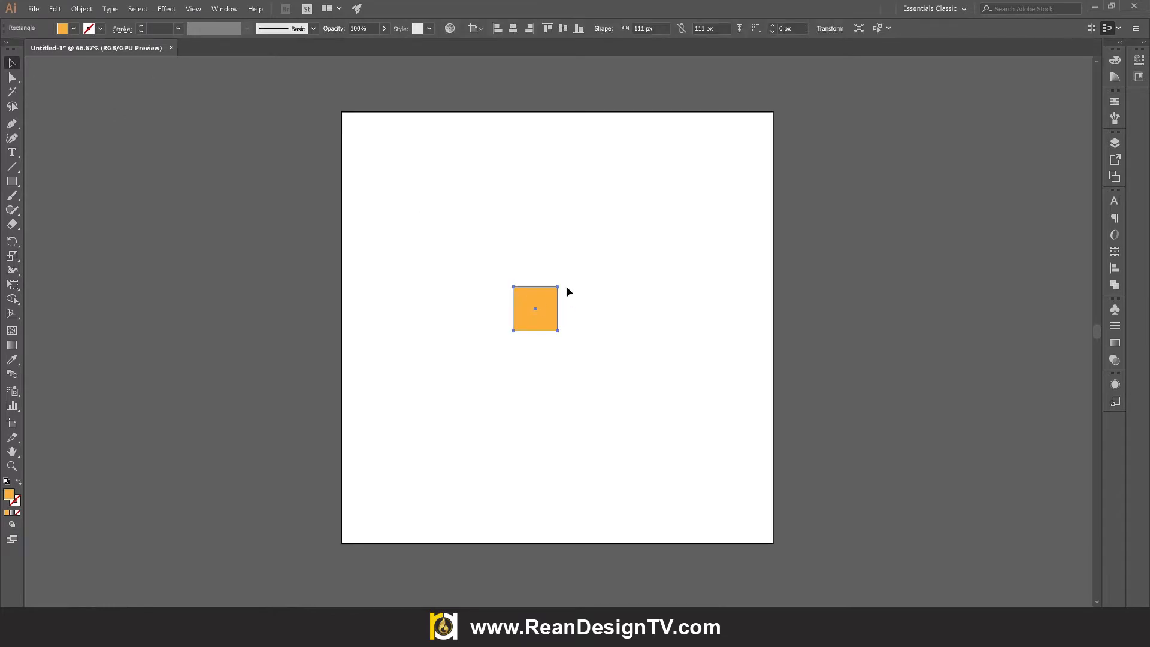
{"action": "left_click_drag", "start_coordinate": [558, 295], "coordinate": [591, 293]}
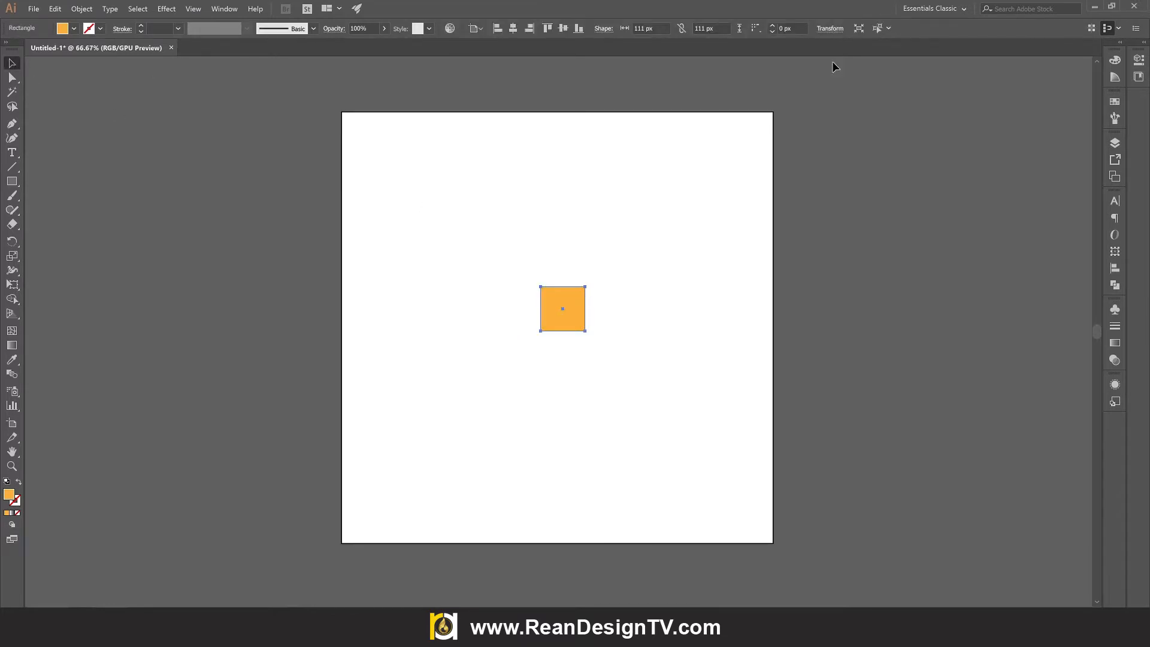
Set the square's height and width to 50 px and link the two dimensions
{"action": "left_click", "coordinate": [710, 29]}
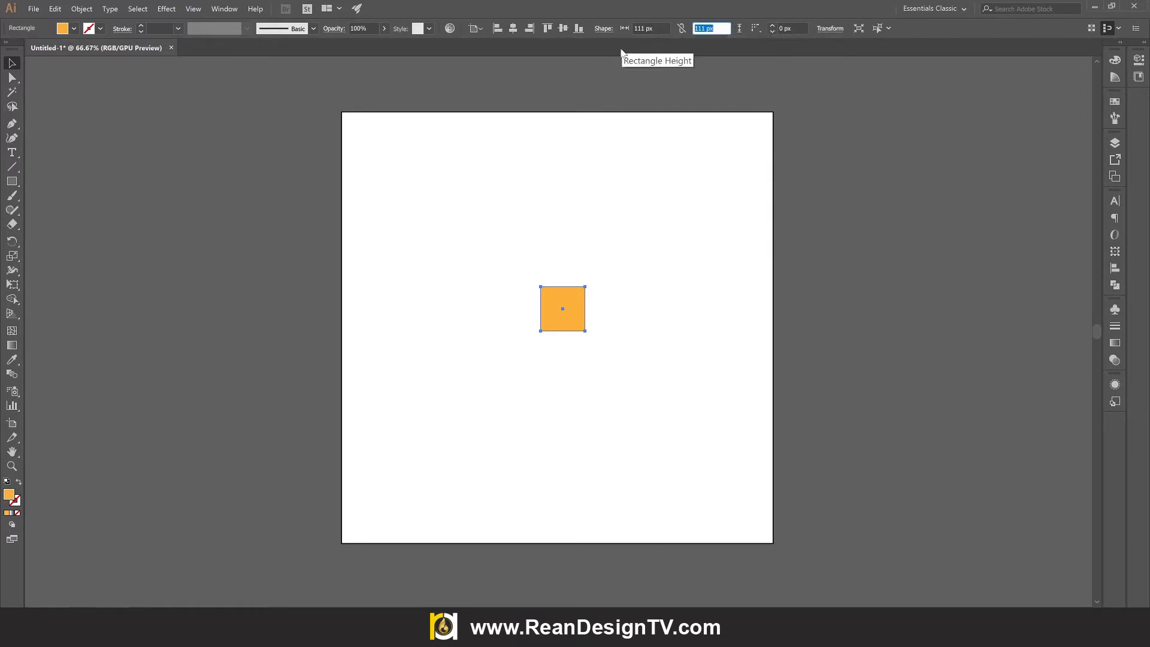
{"action": "type", "text": "50"}
{"action": "key", "text": "Return"}
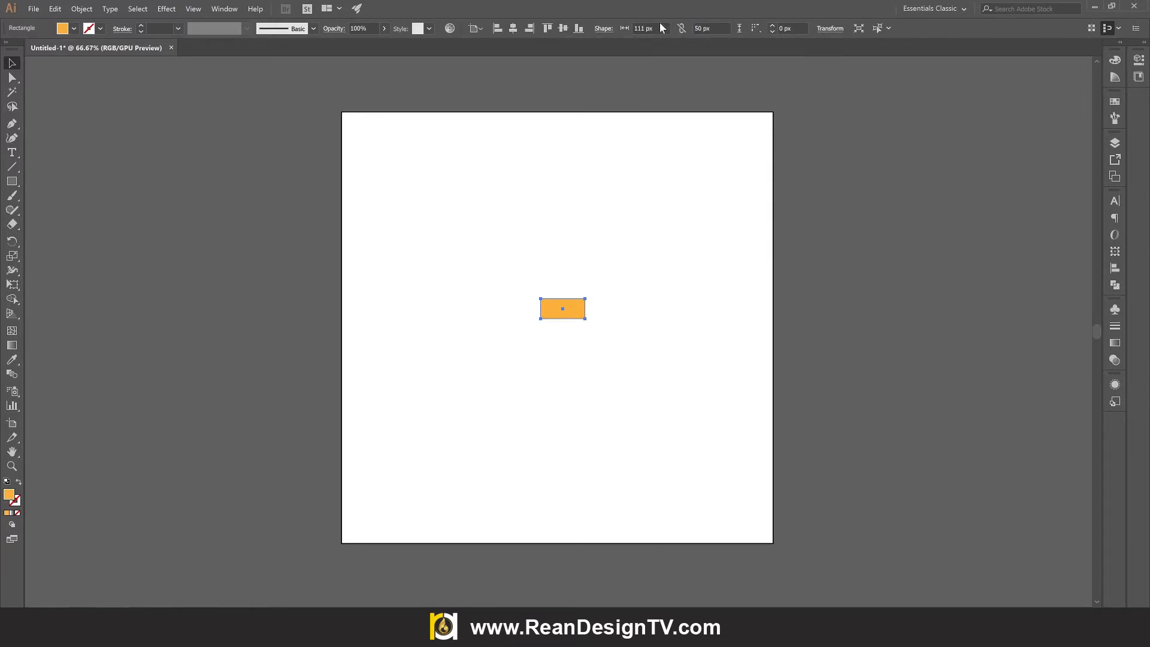
{"action": "left_click", "coordinate": [656, 27]}
{"action": "type", "text": "50"}
{"action": "left_click", "coordinate": [729, 28]}
{"action": "left_click_drag", "start_coordinate": [656, 28], "coordinate": [641, 28]}
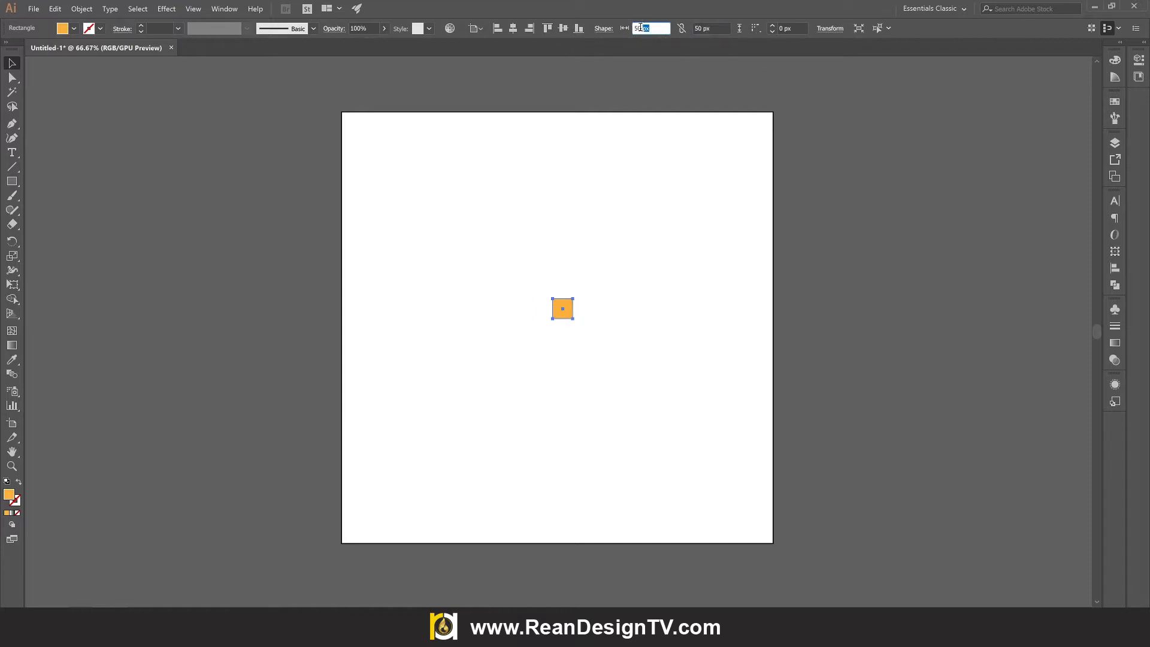
{"action": "key", "text": "Tab"}
{"action": "left_click", "coordinate": [682, 30]}
Switch the square's alignment reference to the selection and back to the artboard
{"action": "left_click_drag", "start_coordinate": [524, 173], "coordinate": [658, 376]}
{"action": "left_click", "coordinate": [480, 30]}
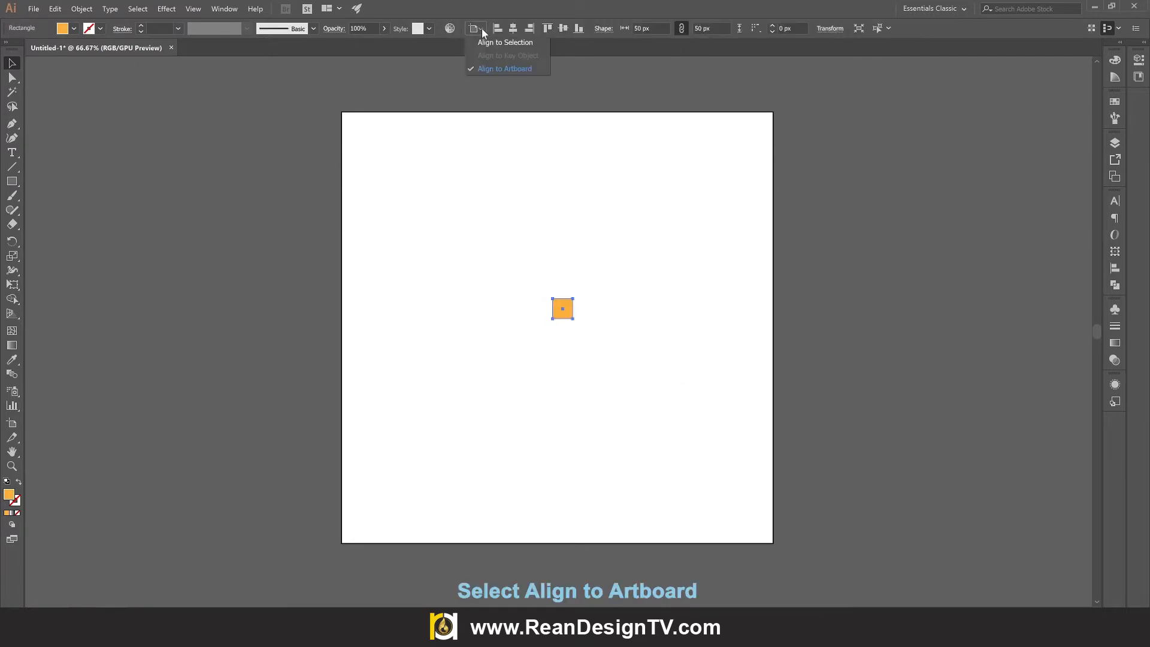
{"action": "left_click", "coordinate": [512, 45]}
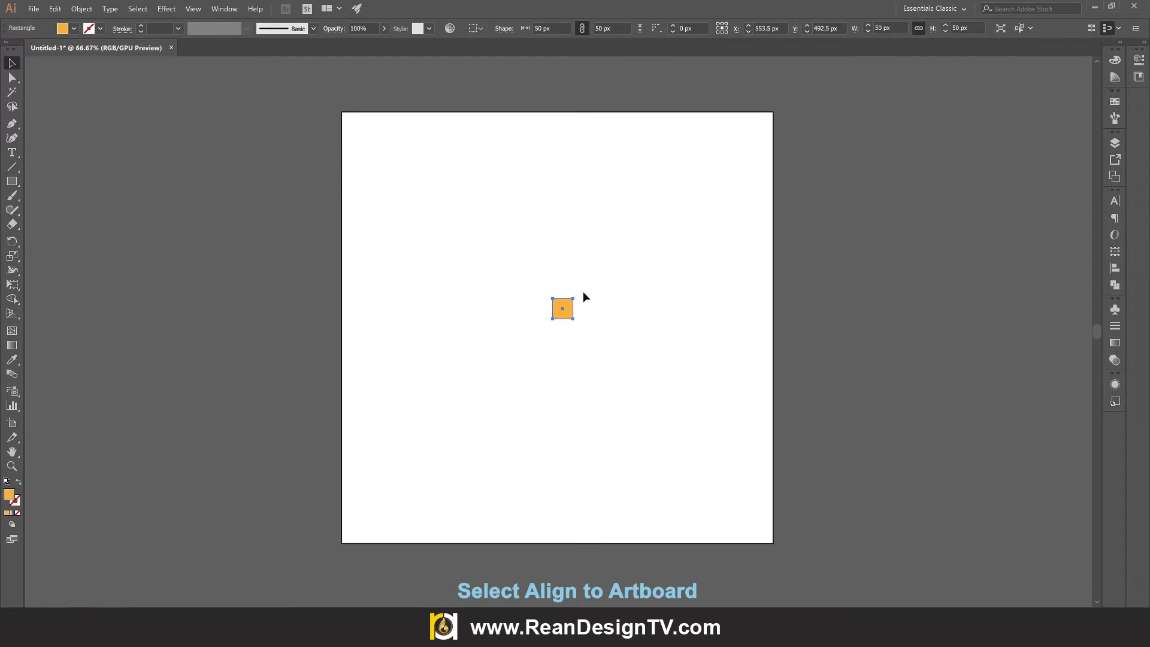
{"action": "left_click_drag", "start_coordinate": [473, 264], "coordinate": [631, 387]}
{"action": "left_click", "coordinate": [481, 29]}
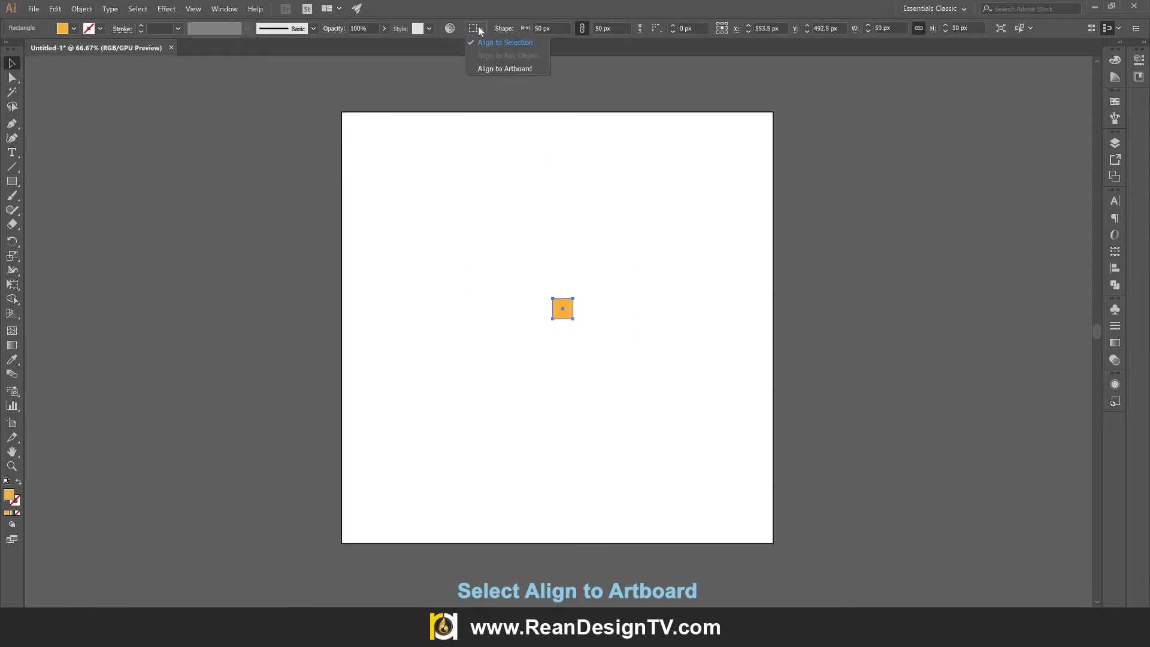
{"action": "left_click", "coordinate": [514, 69]}
Try aligning the square to the artboard's right, left, bottom and top edges
{"action": "left_click", "coordinate": [527, 31]}
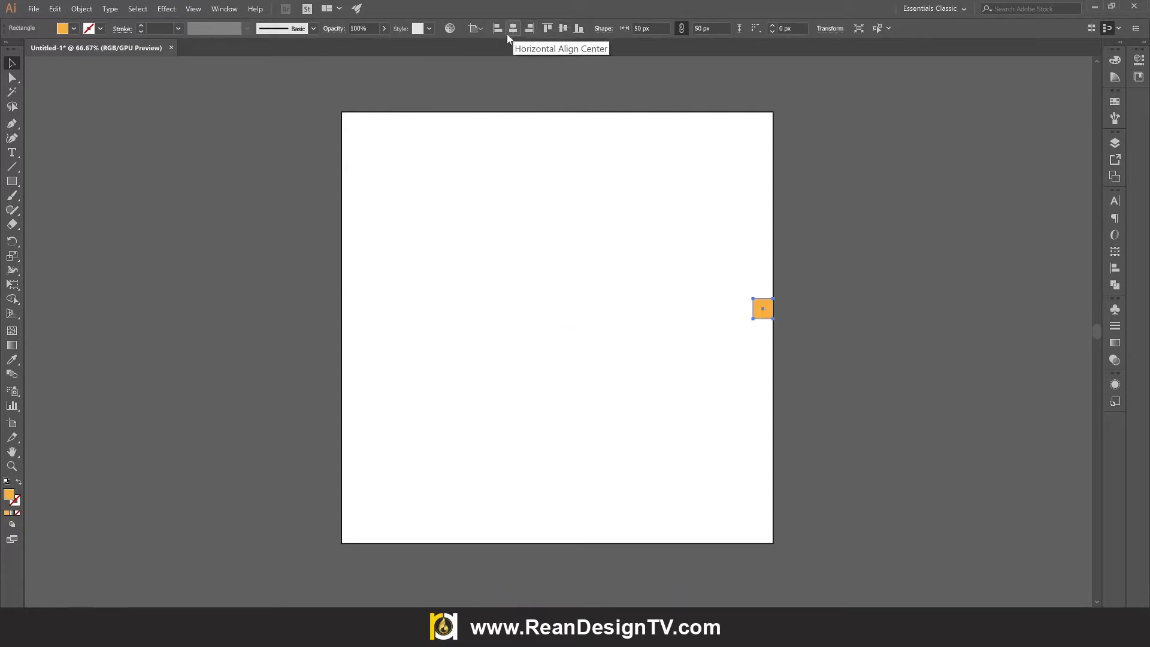
{"action": "left_click", "coordinate": [501, 31]}
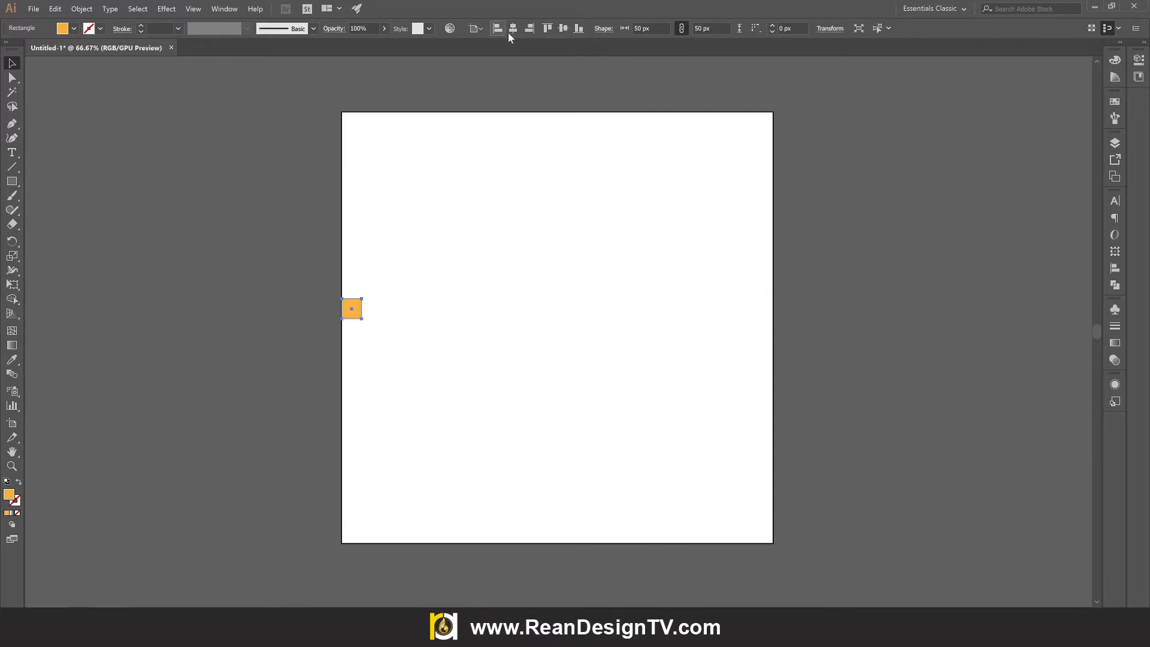
{"action": "left_click", "coordinate": [580, 28]}
{"action": "left_click", "coordinate": [549, 28]}
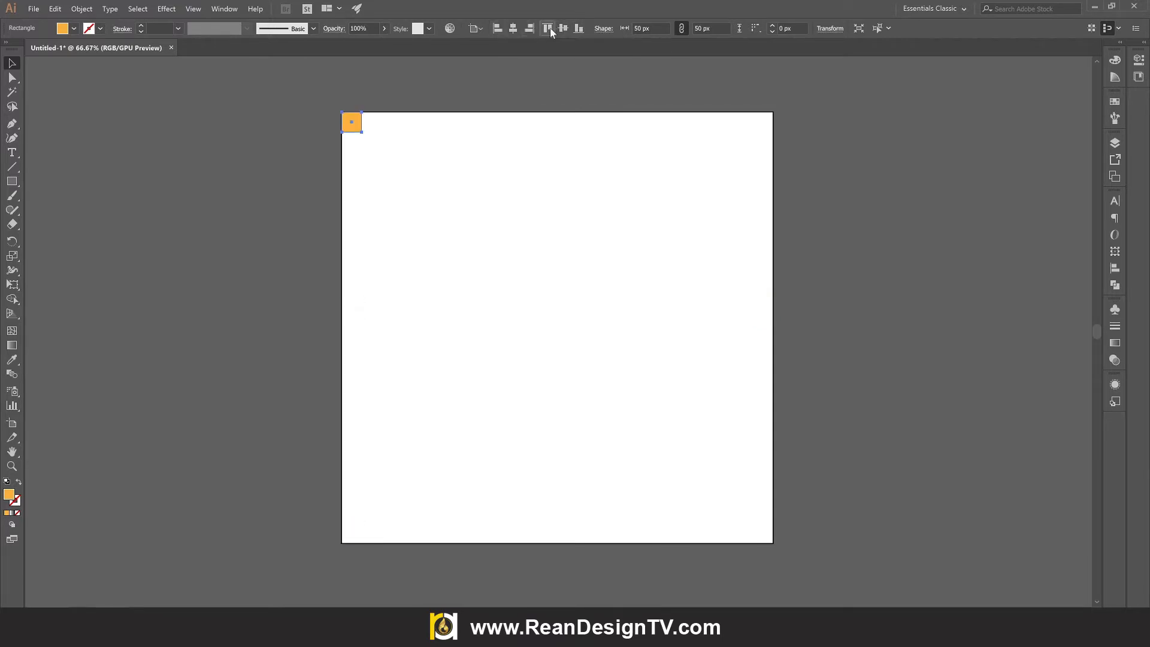
Centre the square horizontally and vertically on the artboard and reselect it
{"action": "left_click", "coordinate": [511, 28]}
{"action": "left_click", "coordinate": [566, 28]}
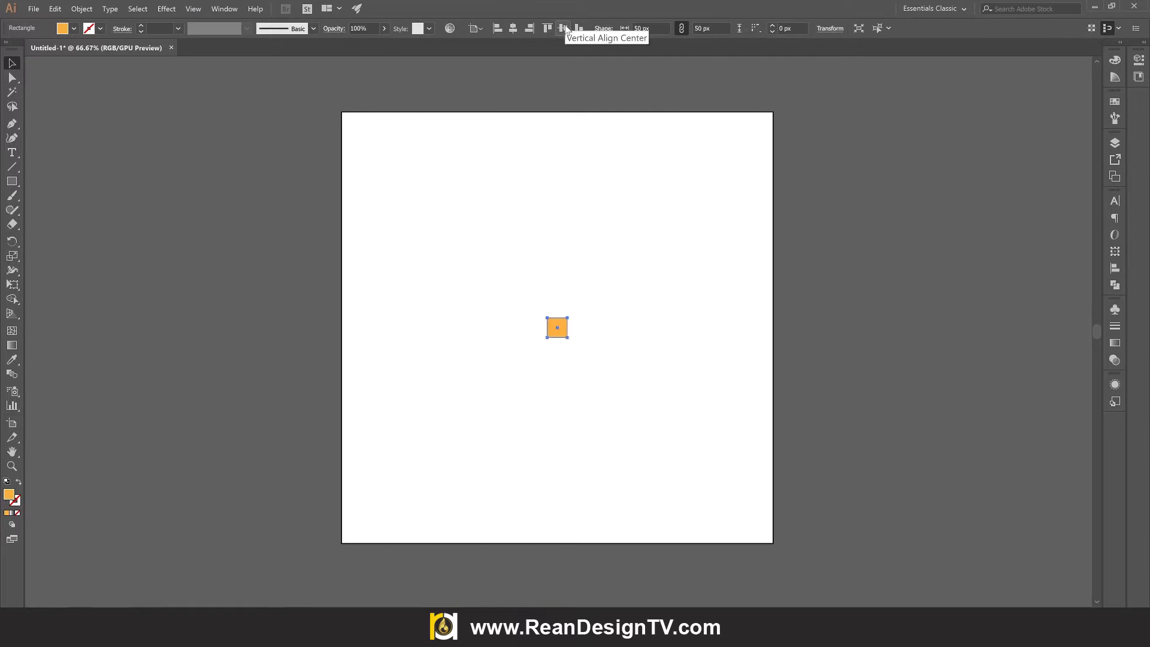
{"action": "left_click", "coordinate": [636, 381]}
{"action": "left_click", "coordinate": [557, 325]}
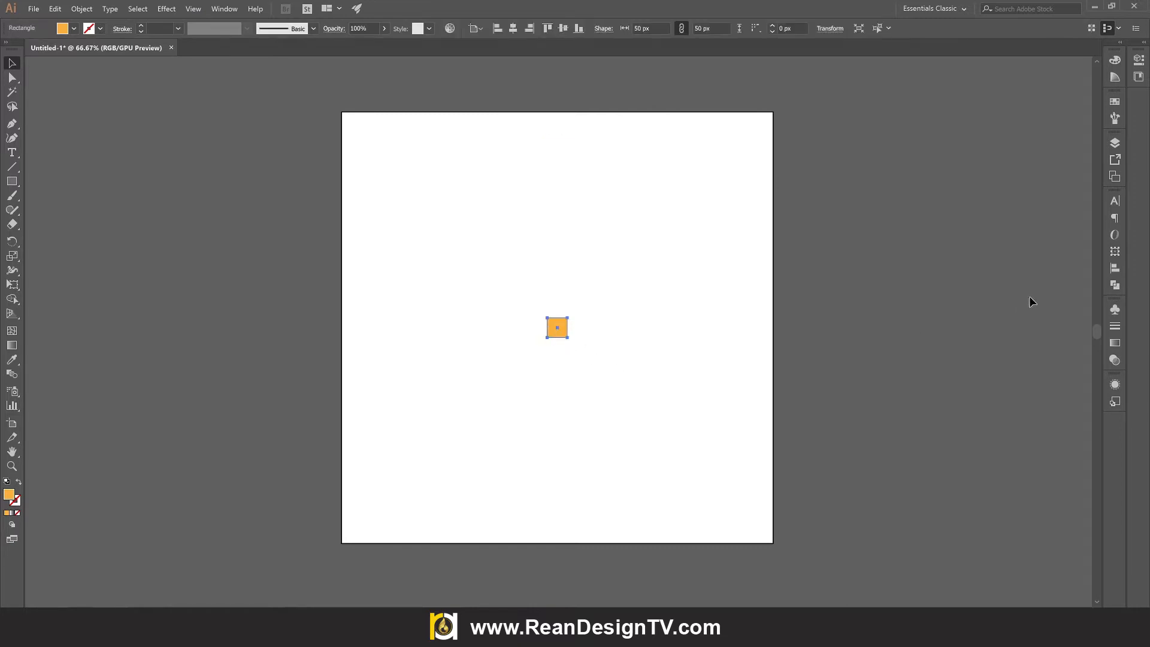
Turn the centred orange square into a dynamic symbol named 01
{"action": "left_click", "coordinate": [1115, 309]}
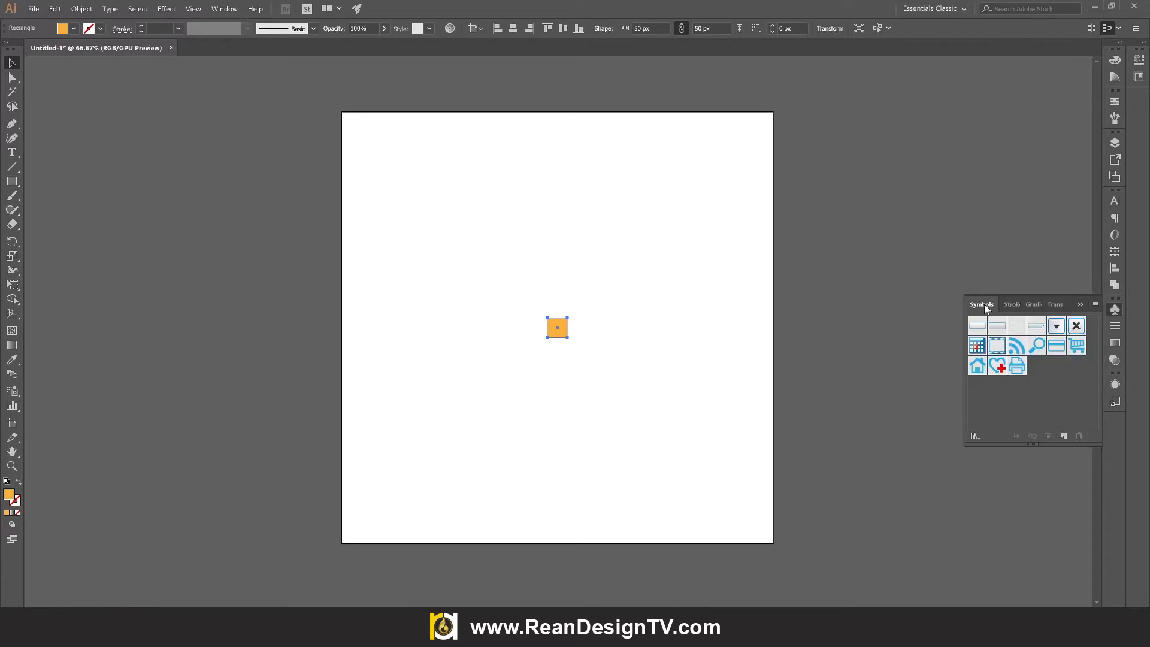
{"action": "left_click", "coordinate": [225, 9]}
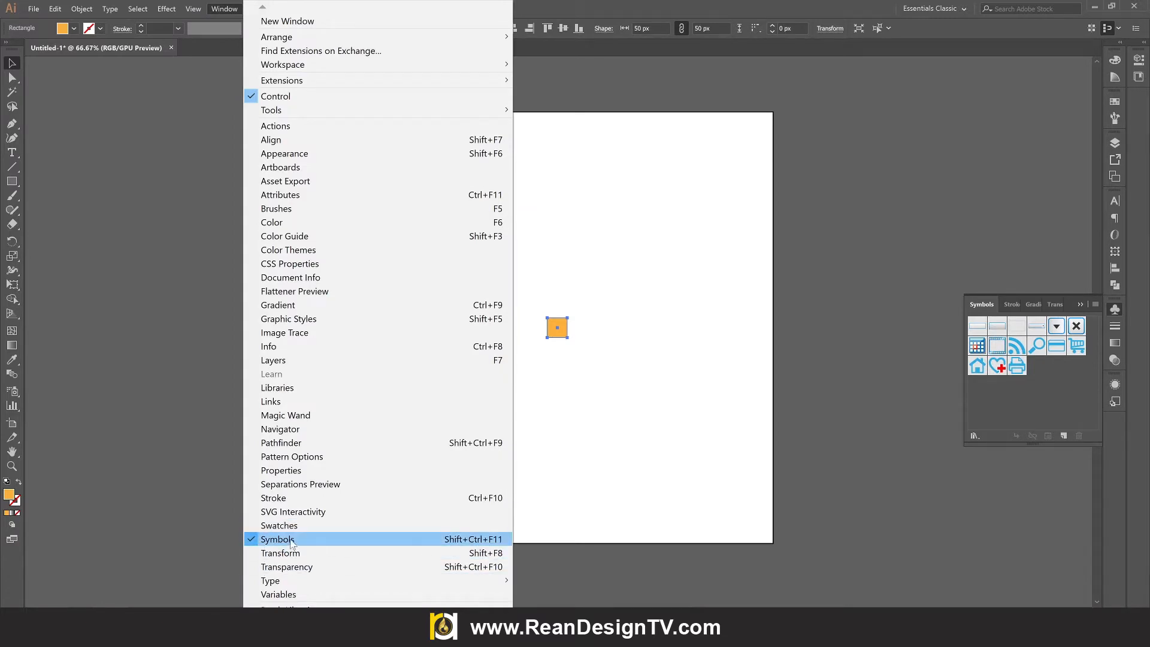
{"action": "left_click", "coordinate": [334, 540]}
{"action": "left_click", "coordinate": [1114, 310]}
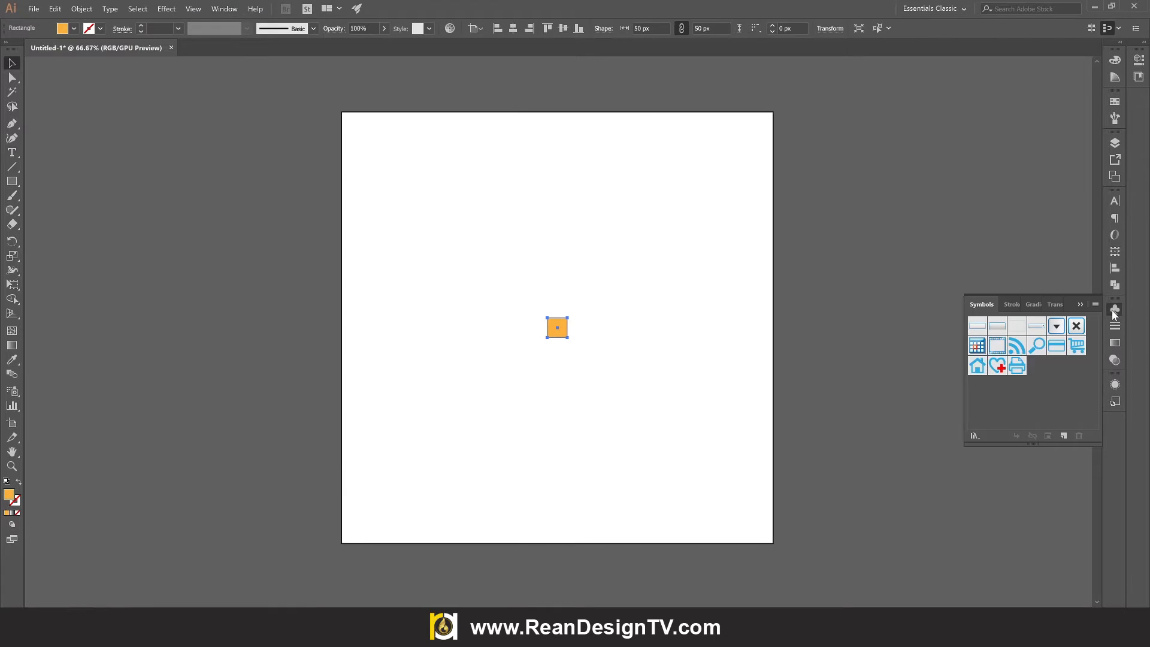
{"action": "left_click_drag", "start_coordinate": [562, 333], "coordinate": [1043, 394]}
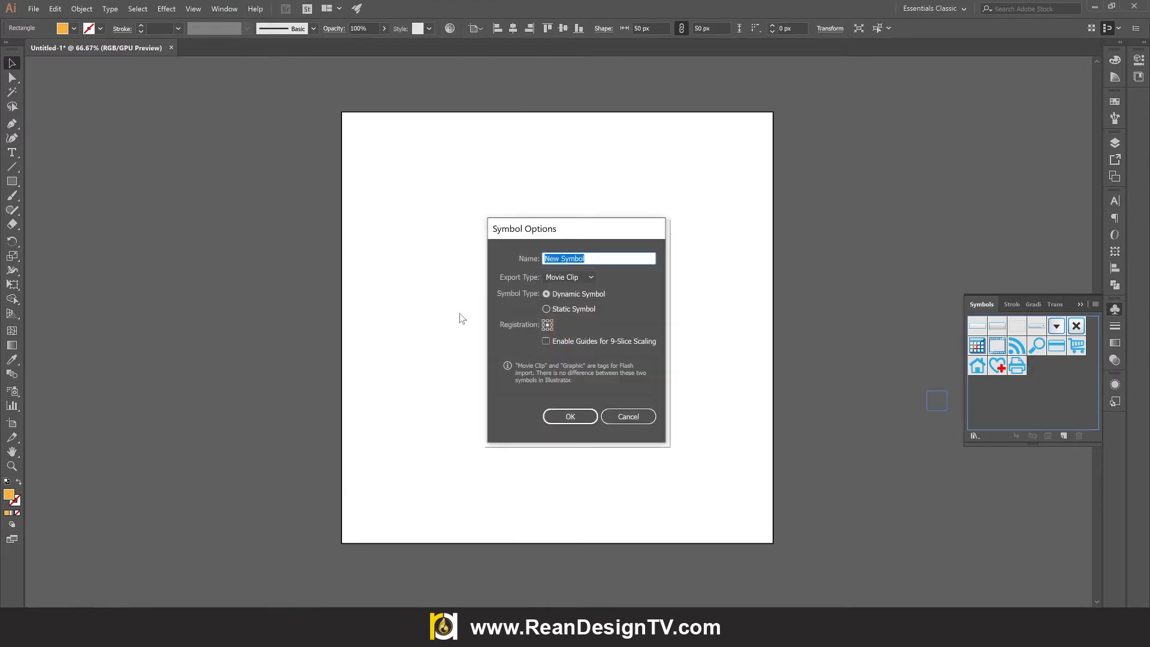
{"action": "left_click", "coordinate": [597, 257]}
{"action": "left_click_drag", "start_coordinate": [596, 257], "coordinate": [522, 265]}
{"action": "type", "text": "01"}
{"action": "left_click", "coordinate": [565, 418]}
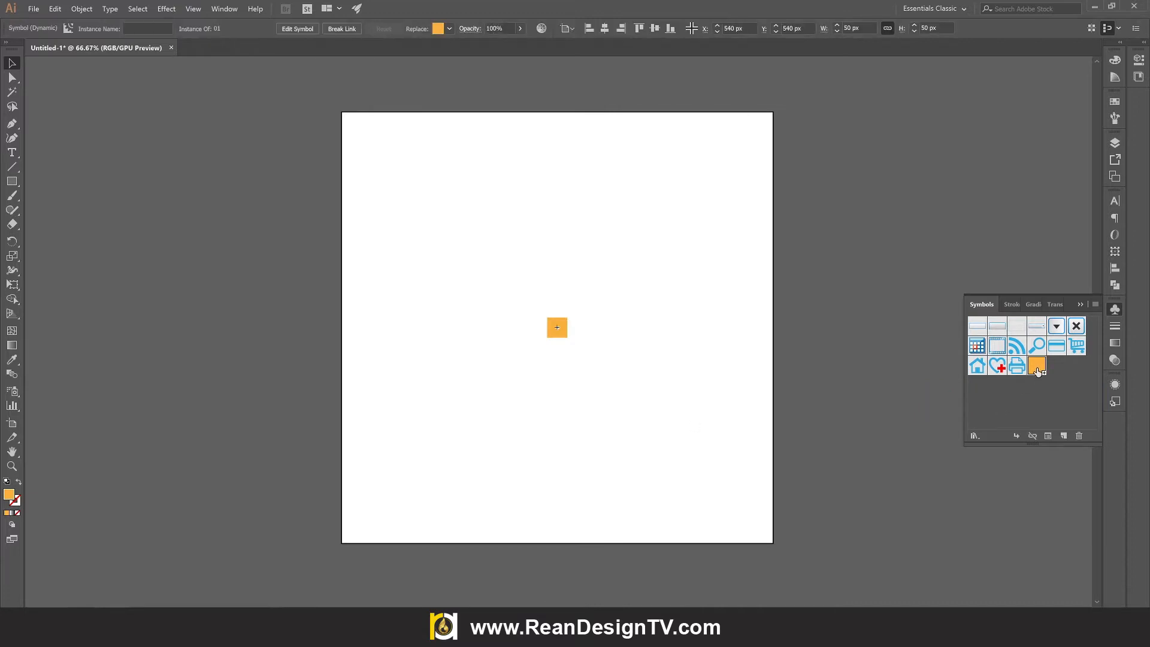
Copy the symbol straight up to near the artboard's top and set the copy's size to 5 × 5 px
{"action": "left_click_drag", "start_coordinate": [502, 250], "coordinate": [568, 157]}
{"action": "left_click_drag", "start_coordinate": [513, 124], "coordinate": [588, 180]}
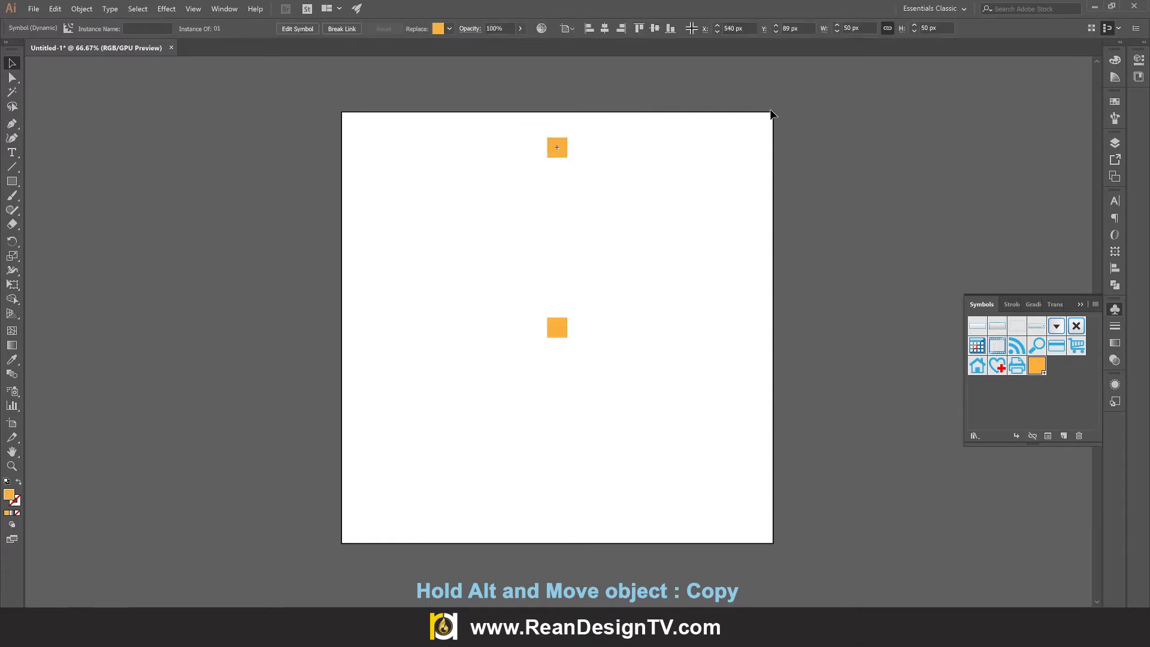
{"action": "left_click", "coordinate": [860, 28]}
{"action": "left_click", "coordinate": [943, 27]}
{"action": "left_click_drag", "start_coordinate": [939, 29], "coordinate": [892, 30]}
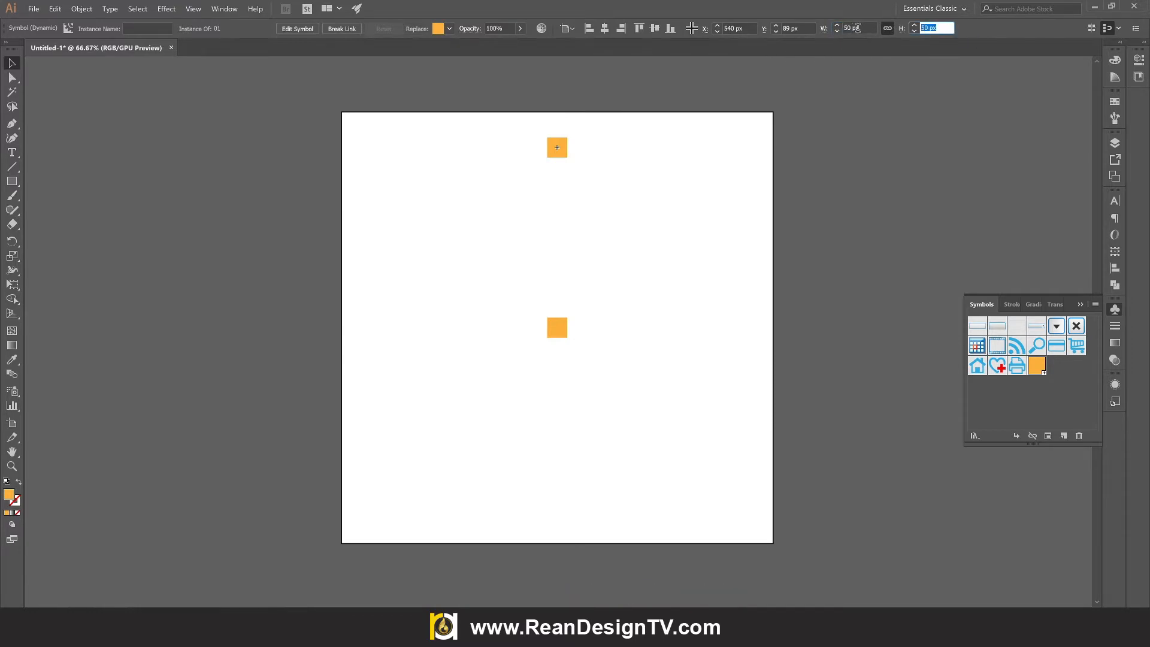
{"action": "type", "text": "5"}
{"action": "key", "text": "Return"}
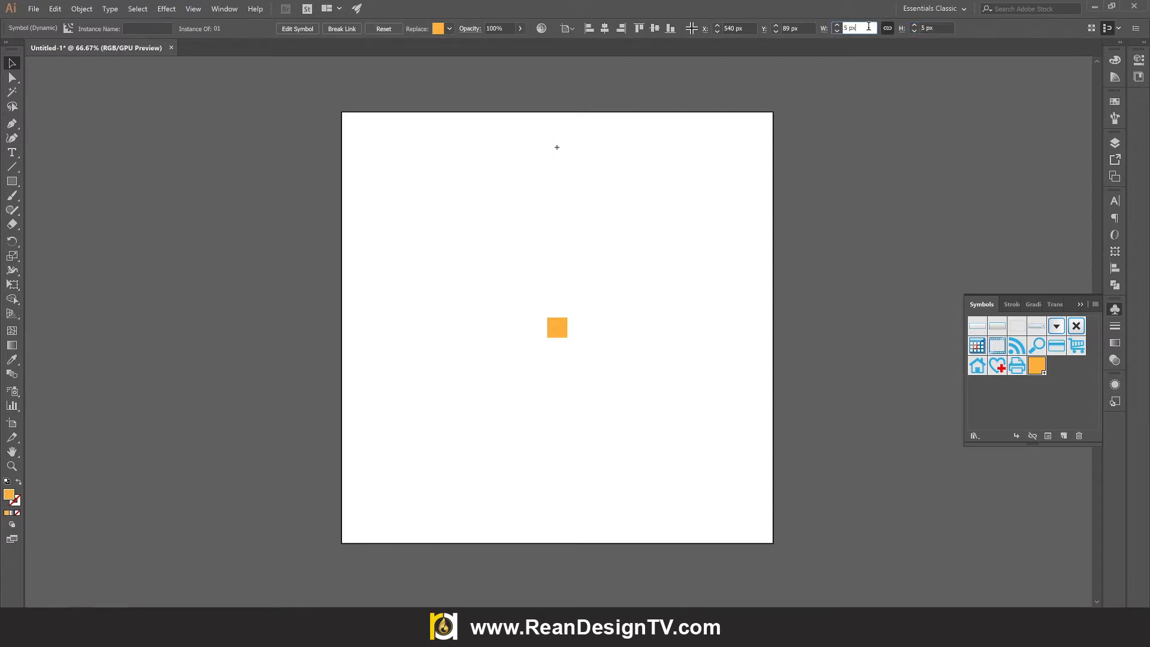
Align the 5 px symbol copy to the artboard's top edge
{"action": "left_click_drag", "start_coordinate": [608, 167], "coordinate": [677, 198]}
{"action": "left_click", "coordinate": [562, 157]}
{"action": "left_click", "coordinate": [558, 147]}
{"action": "scroll", "coordinate": [559, 137], "scroll_direction": "up", "scroll_amount": 4}
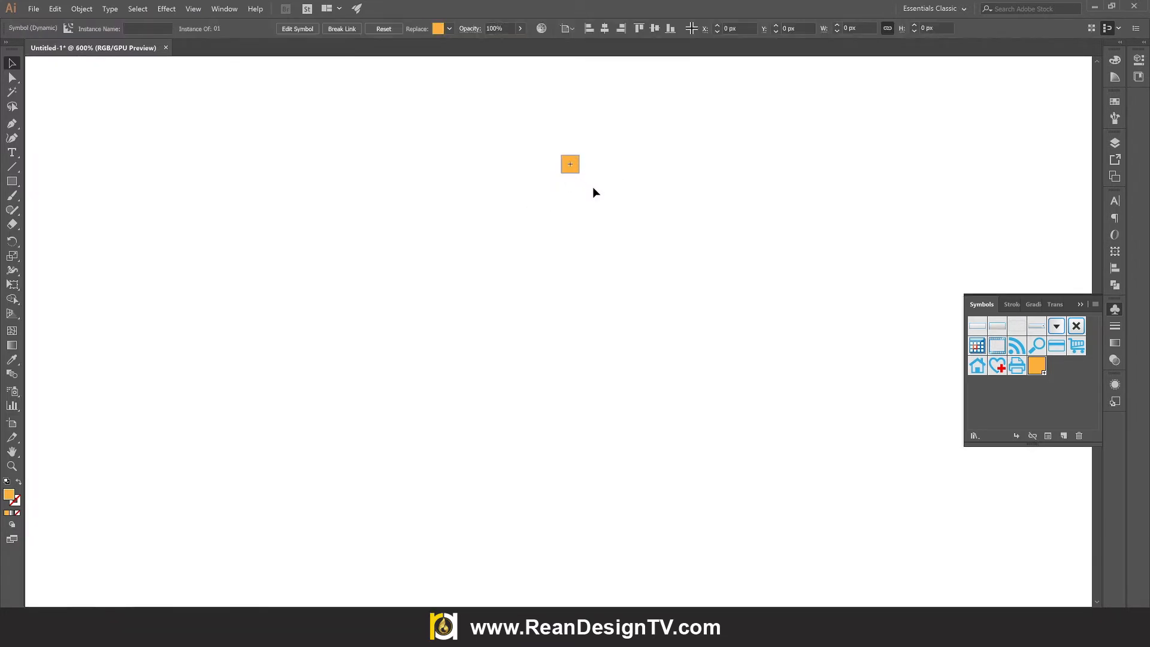
{"action": "scroll", "coordinate": [592, 192], "scroll_direction": "down", "scroll_amount": 7}
{"action": "scroll", "coordinate": [595, 232], "scroll_direction": "down", "scroll_amount": 2}
{"action": "left_click_drag", "start_coordinate": [470, 120], "coordinate": [661, 202]}
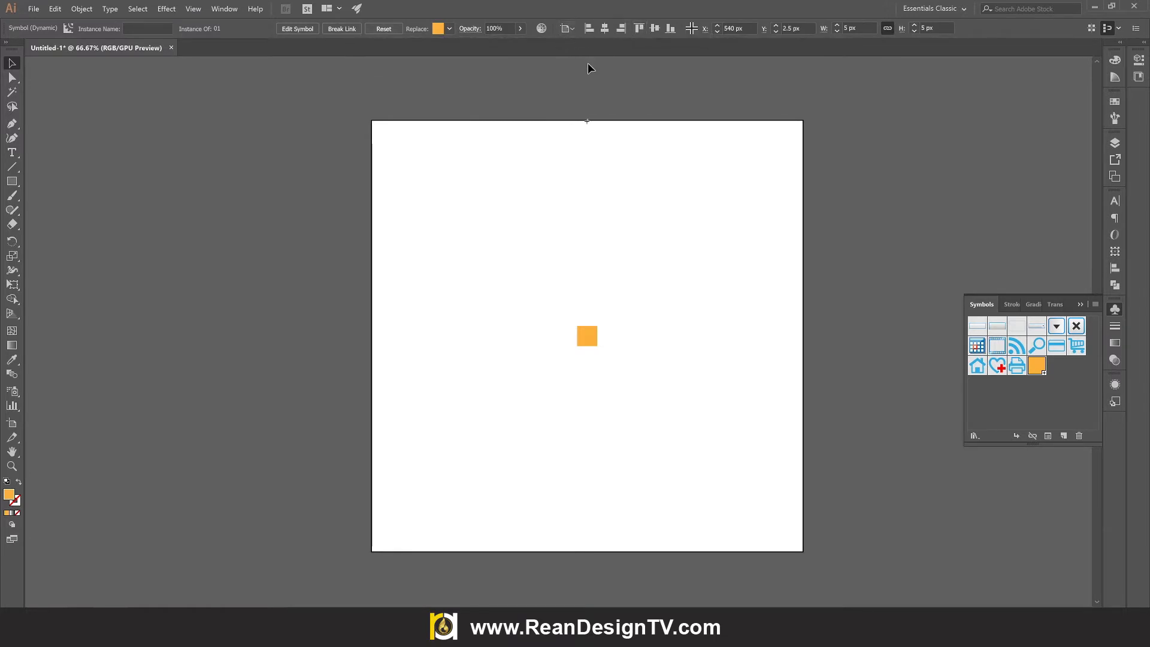
Copy the small top square below the centre square and align the copy to the artboard's bottom edge
{"action": "left_click_drag", "start_coordinate": [556, 97], "coordinate": [621, 404]}
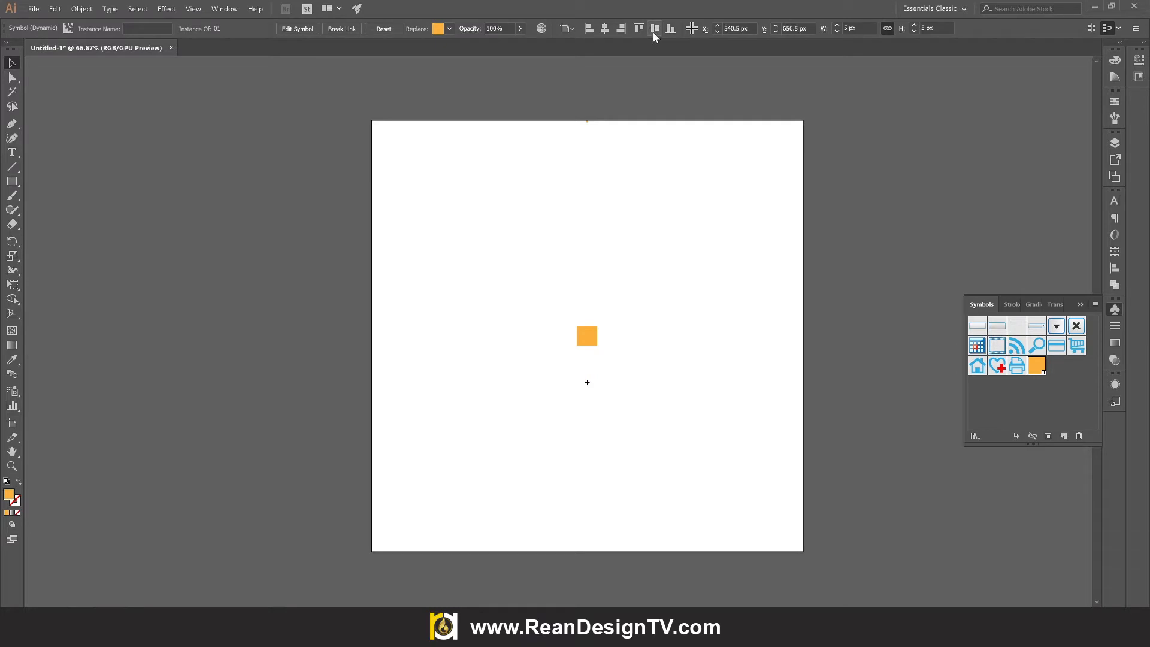
{"action": "left_click", "coordinate": [671, 28]}
{"action": "left_click", "coordinate": [653, 177]}
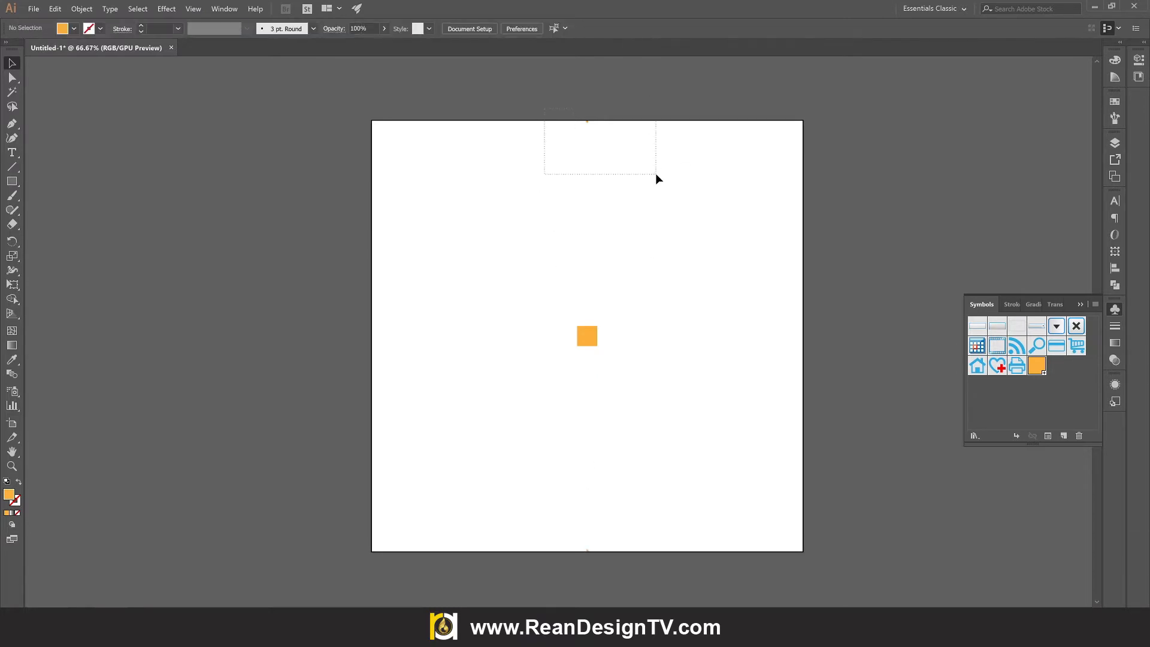
Send the small square at the artboard's top edge to the back of the stacking order
{"action": "left_click_drag", "start_coordinate": [656, 179], "coordinate": [651, 182]}
{"action": "right_click", "coordinate": [588, 124]}
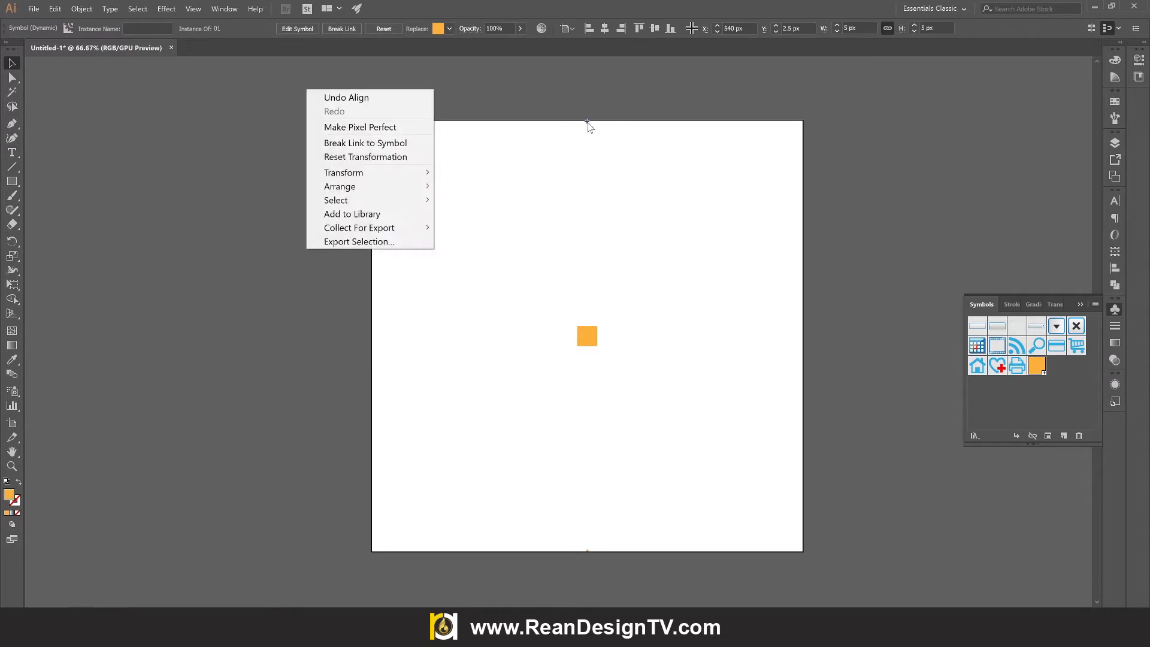
{"action": "mouse_move", "coordinate": [382, 190]}
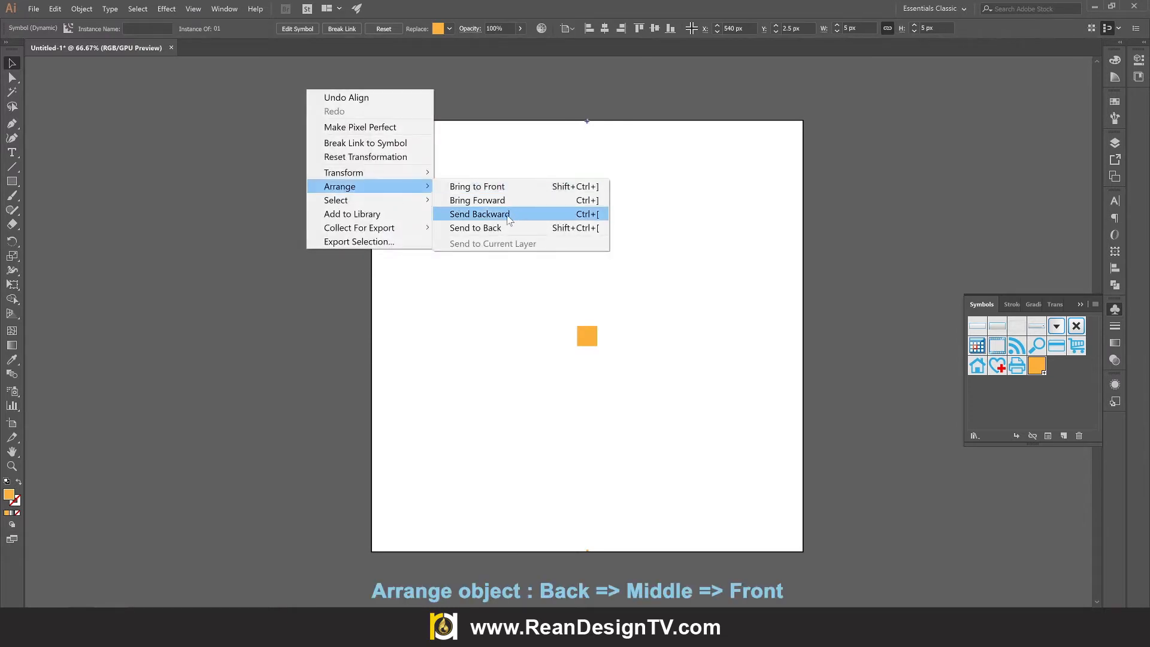
{"action": "left_click", "coordinate": [563, 229]}
{"action": "left_click", "coordinate": [517, 252]}
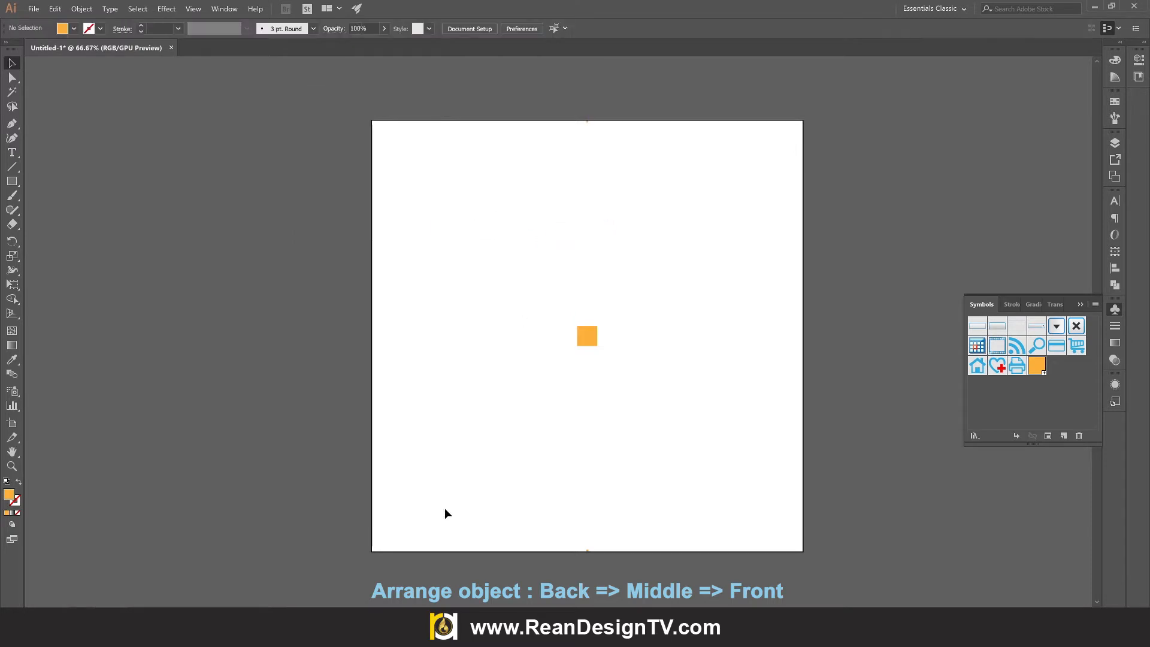
Bring the small square at the artboard's bottom edge to the front of the stacking order
{"action": "left_click_drag", "start_coordinate": [444, 508], "coordinate": [597, 553]}
{"action": "right_click", "coordinate": [588, 553]}
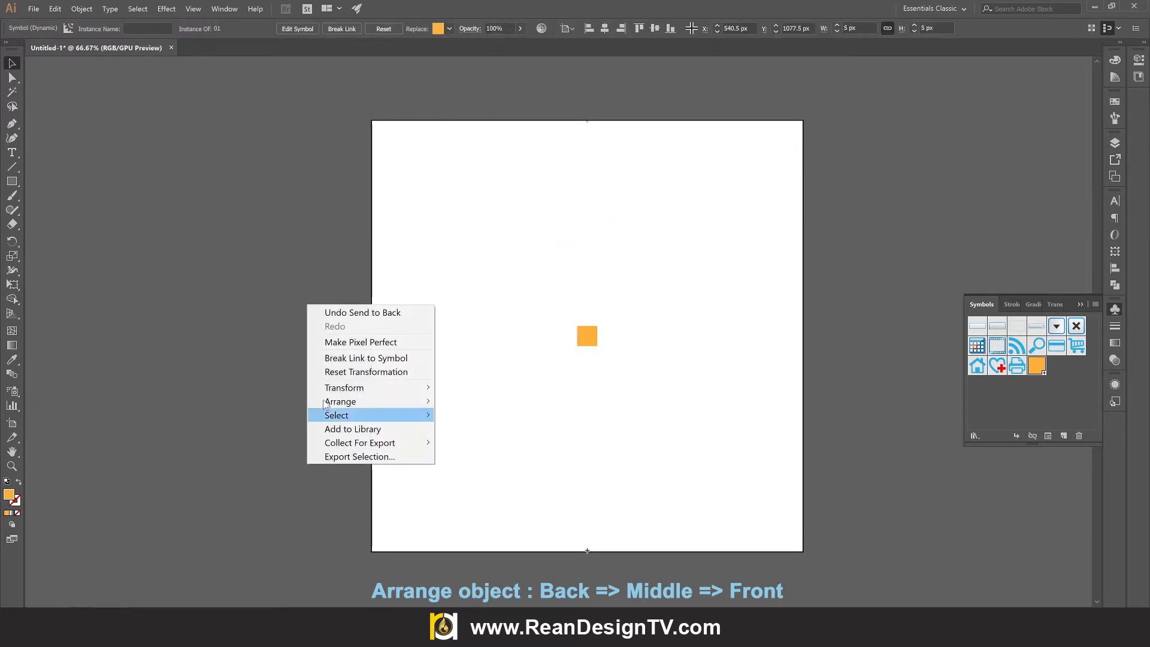
{"action": "mouse_move", "coordinate": [343, 406]}
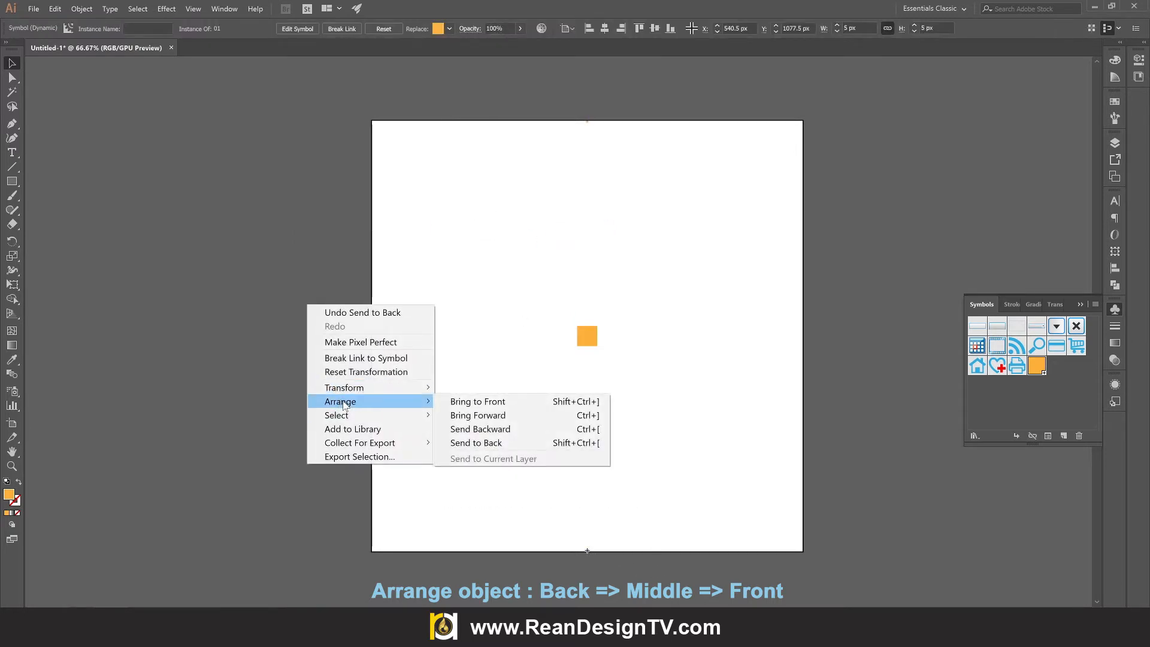
{"action": "left_click", "coordinate": [534, 403]}
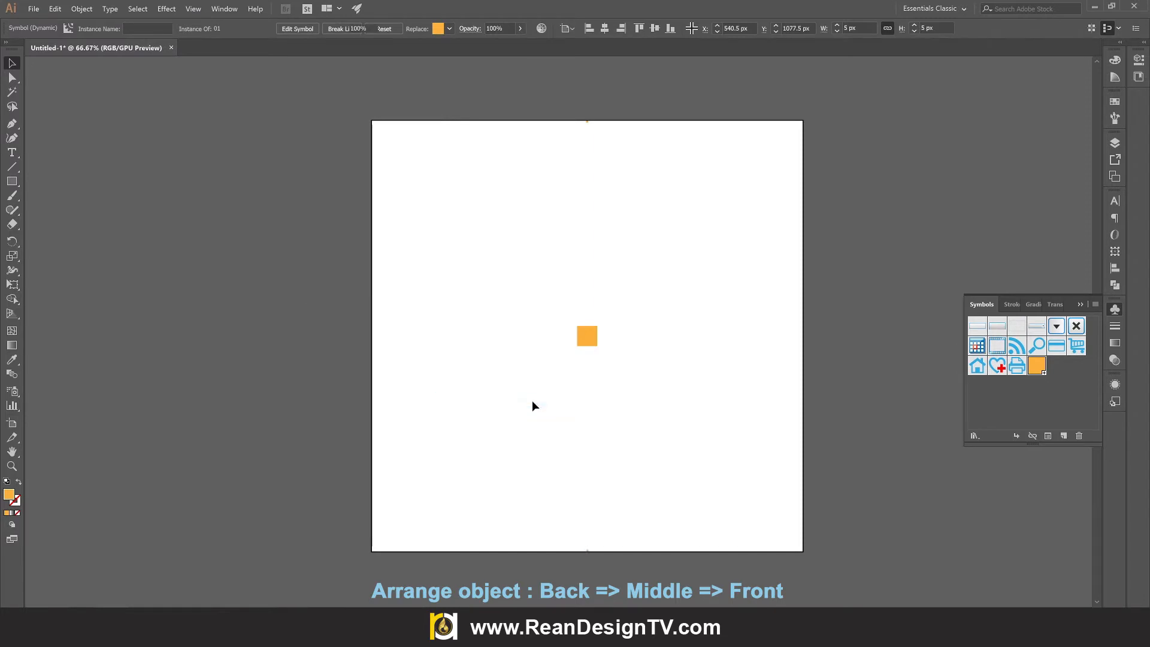
{"action": "left_click", "coordinate": [546, 331]}
Select all three squares and centre them horizontally relative to the artboard
{"action": "left_click_drag", "start_coordinate": [527, 98], "coordinate": [653, 572]}
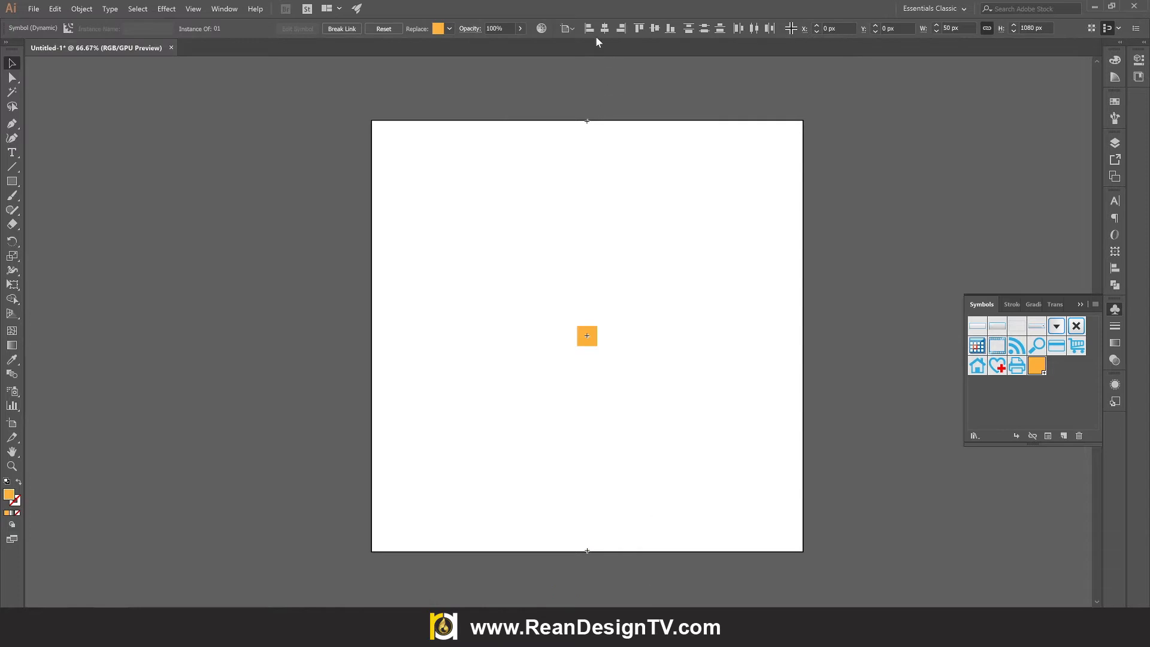
{"action": "left_click", "coordinate": [574, 28]}
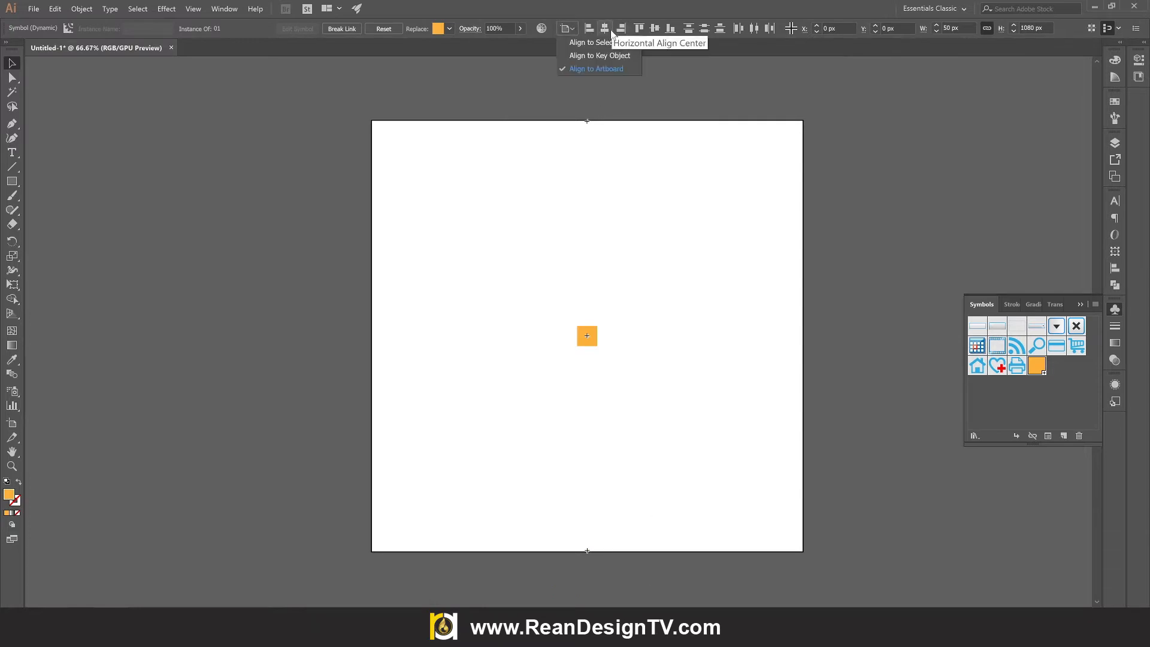
{"action": "left_click", "coordinate": [608, 69]}
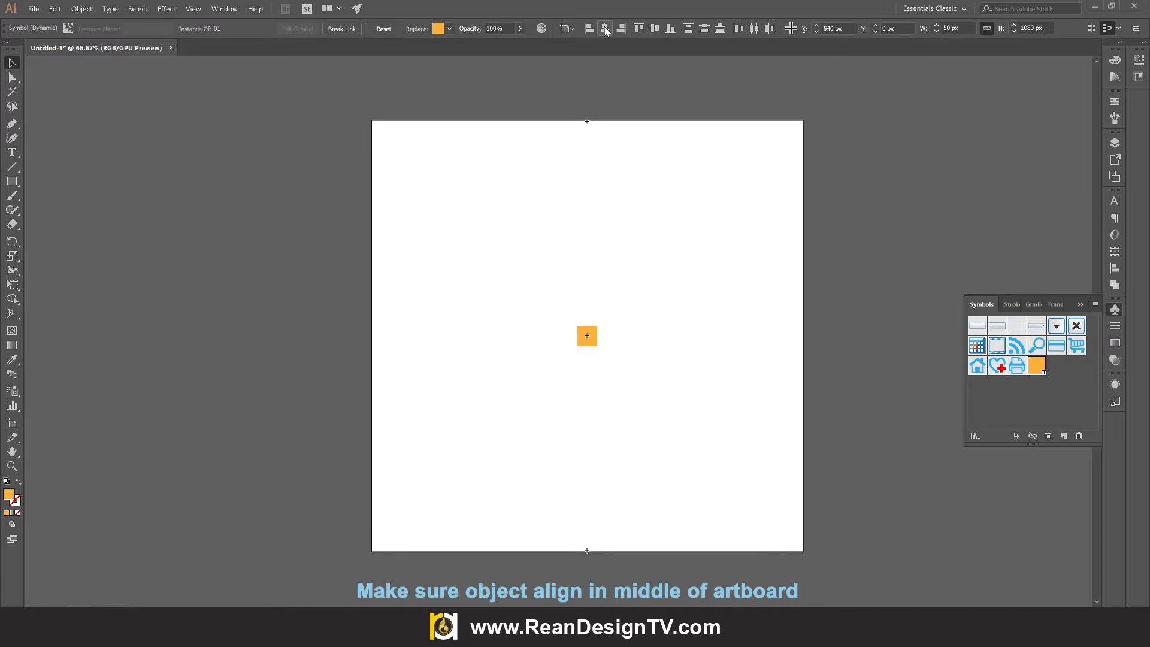
Make a blend from the three selected squares
{"action": "left_click_drag", "start_coordinate": [543, 84], "coordinate": [640, 597]}
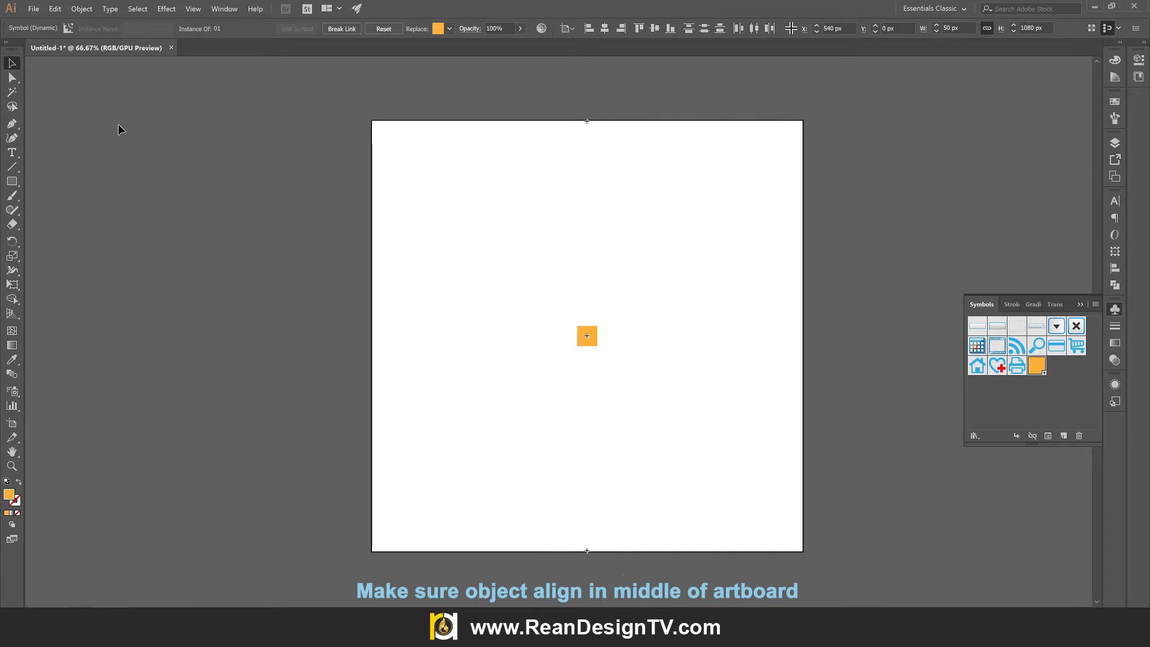
{"action": "left_click", "coordinate": [82, 10]}
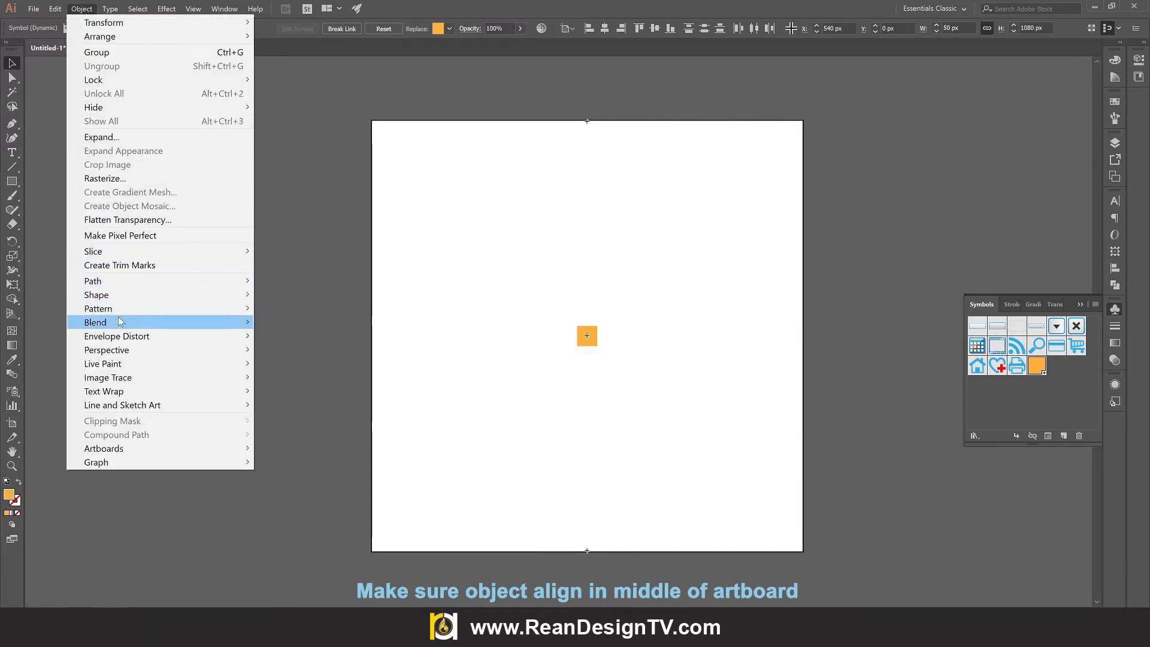
{"action": "mouse_move", "coordinate": [120, 322]}
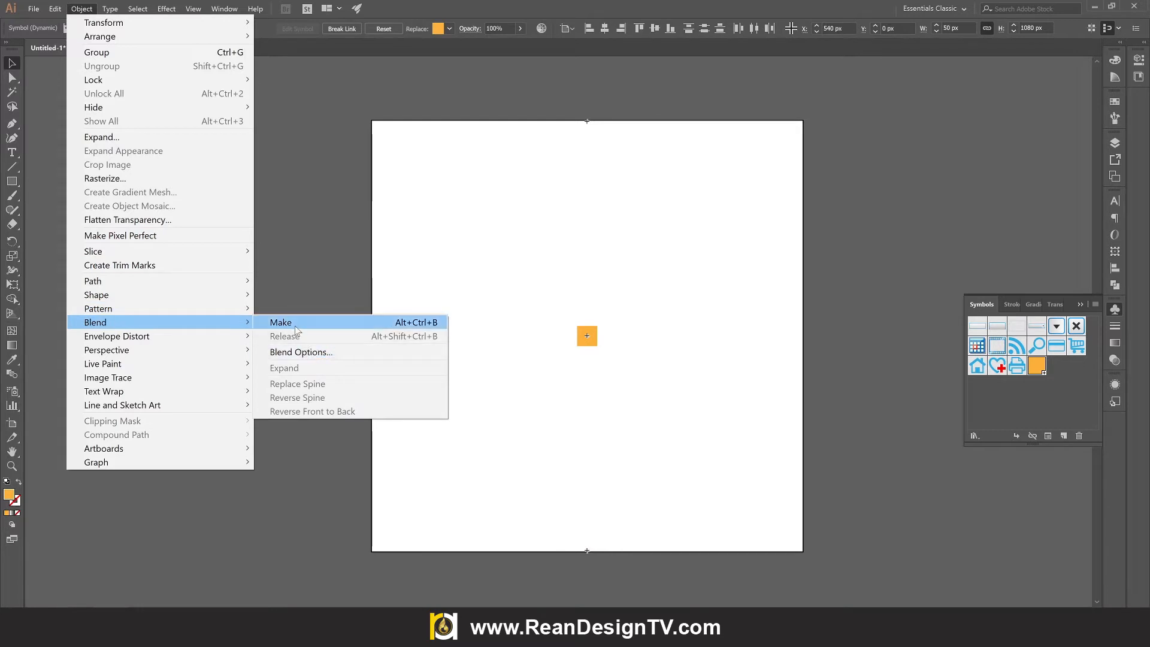
{"action": "left_click", "coordinate": [351, 324]}
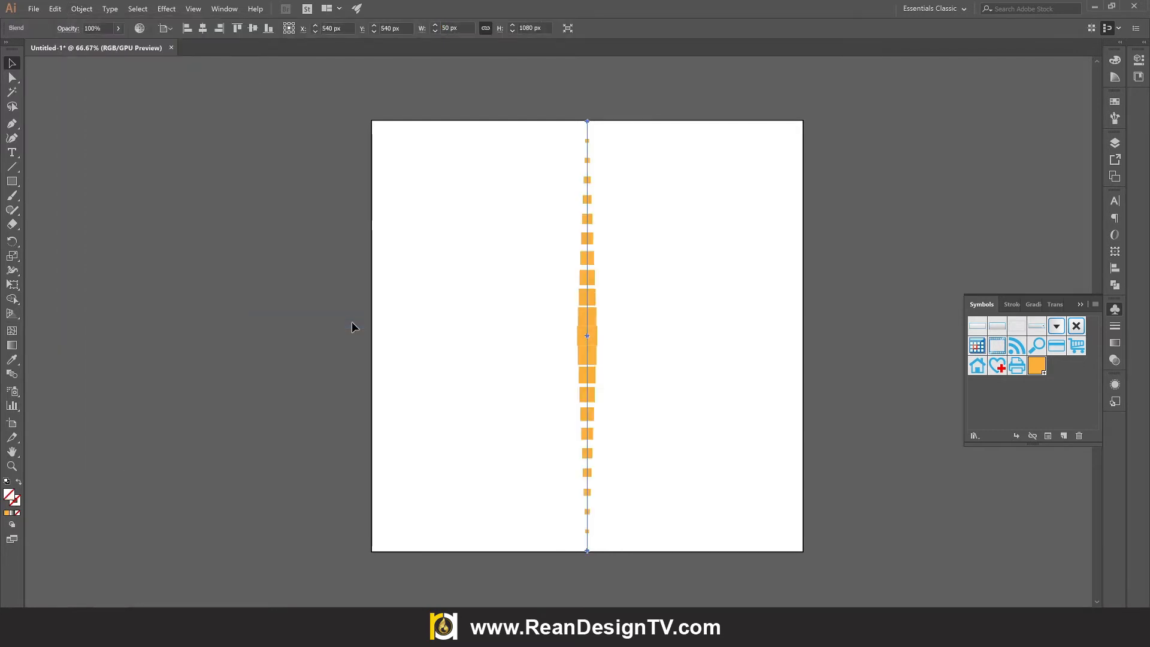
{"action": "left_click", "coordinate": [352, 327]}
Open the blend's options with Specified Distance spacing, turn on the preview and move the dialog clear of the artwork
{"action": "left_click", "coordinate": [593, 339]}
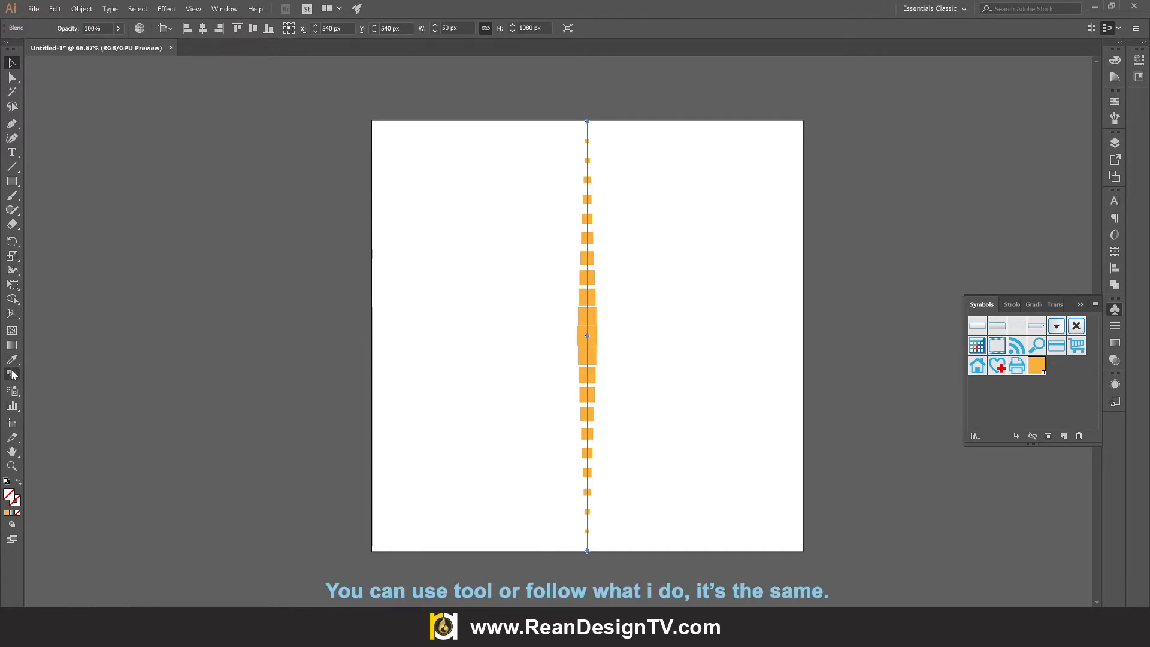
{"action": "left_click", "coordinate": [85, 9]}
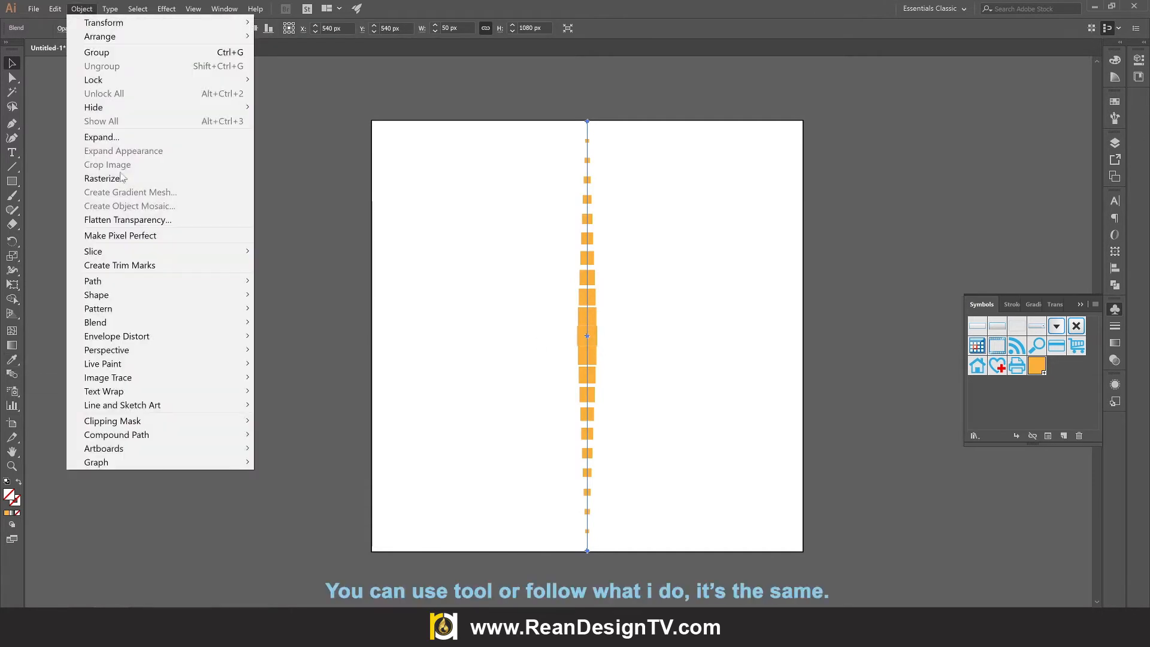
{"action": "mouse_move", "coordinate": [166, 327]}
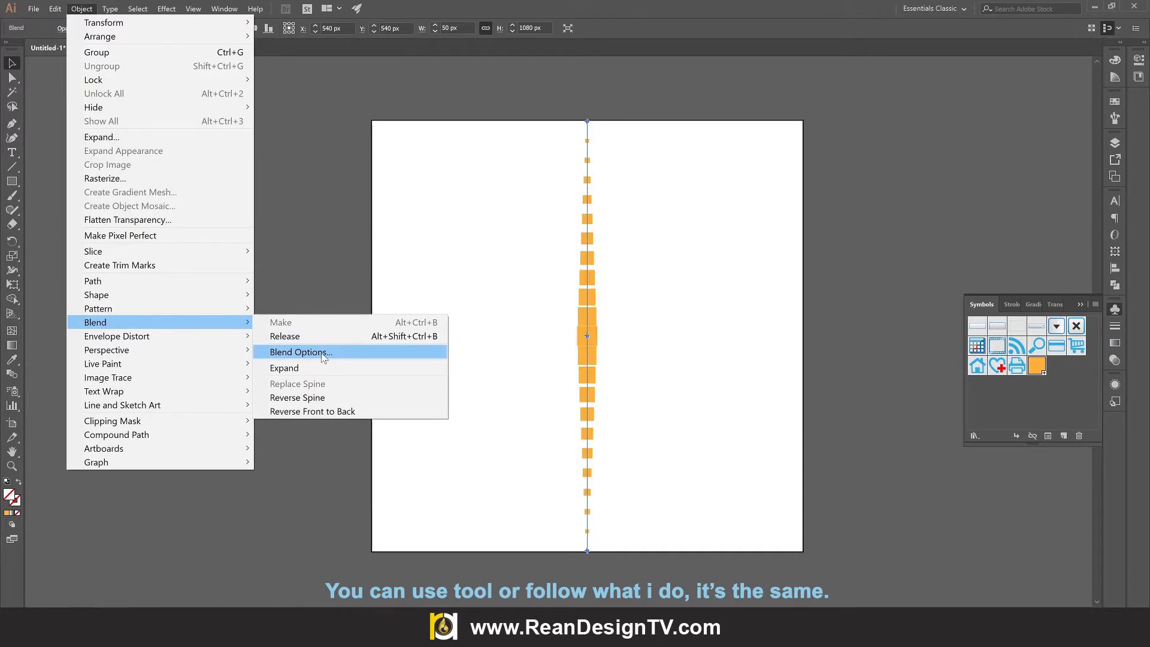
{"action": "left_click", "coordinate": [324, 355]}
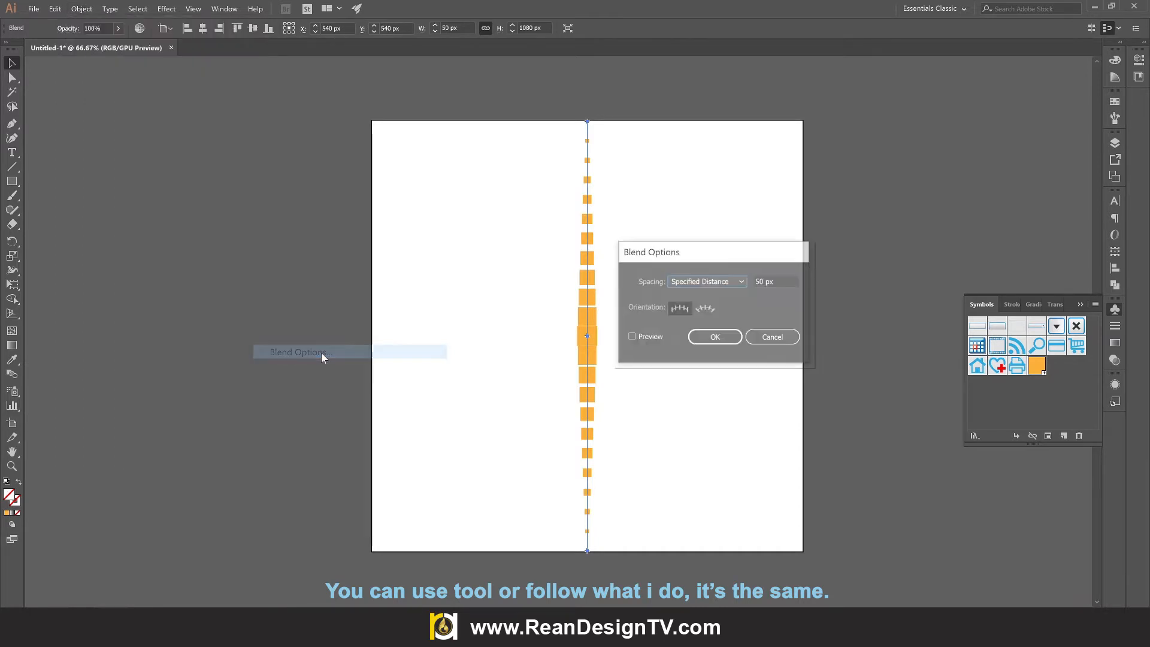
{"action": "left_click", "coordinate": [719, 281]}
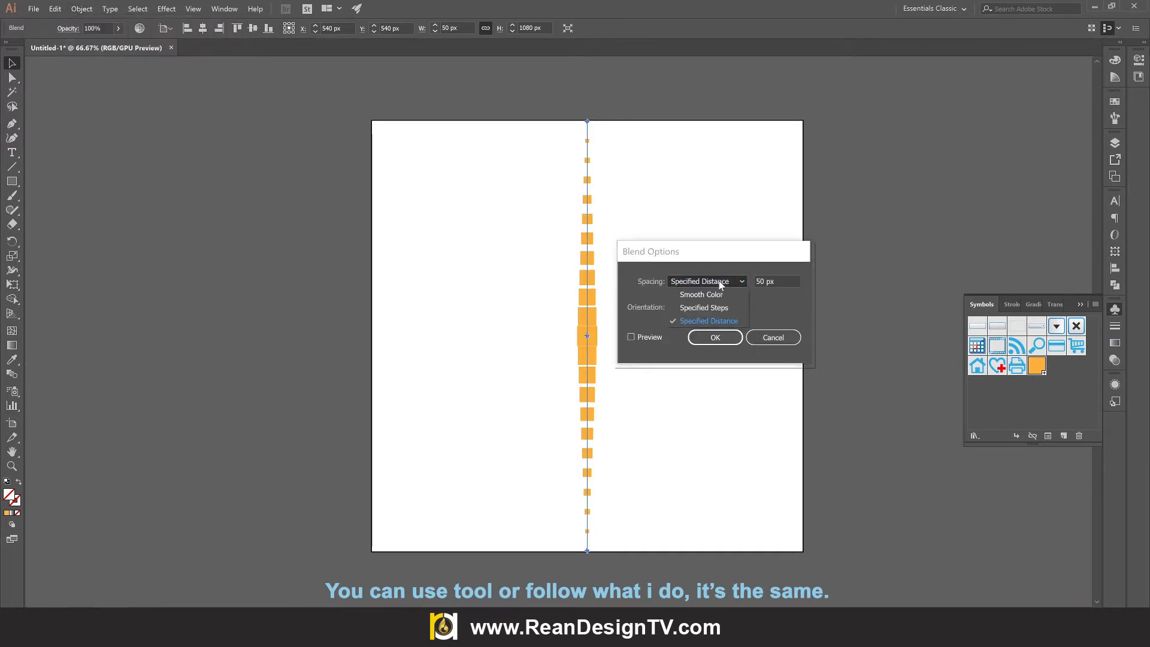
{"action": "left_click", "coordinate": [729, 324]}
{"action": "left_click", "coordinate": [787, 281]}
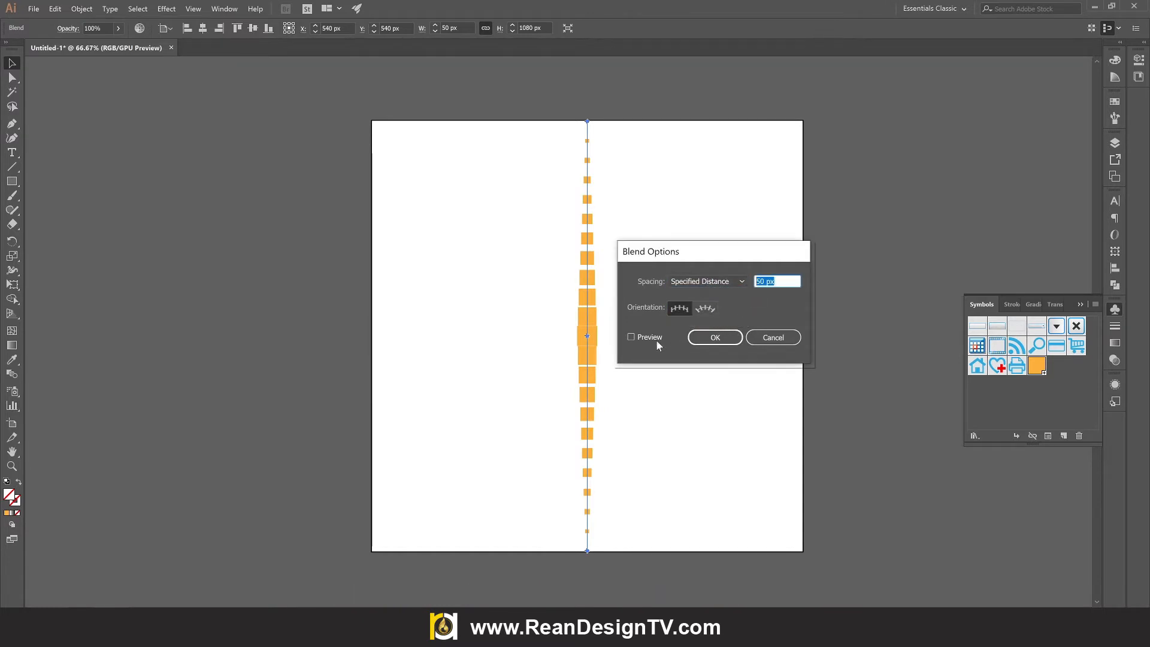
{"action": "left_click", "coordinate": [632, 337]}
{"action": "left_click_drag", "start_coordinate": [692, 248], "coordinate": [743, 247]}
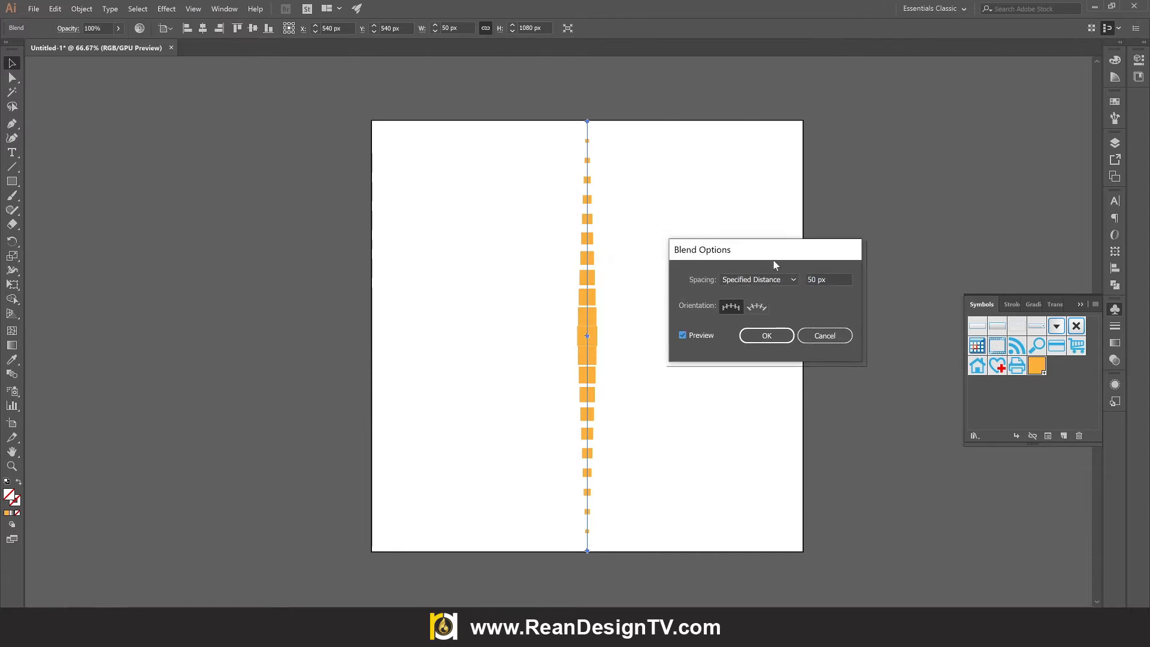
Set the blend's specified distance to 55 px and apply the options
{"action": "left_click", "coordinate": [832, 277]}
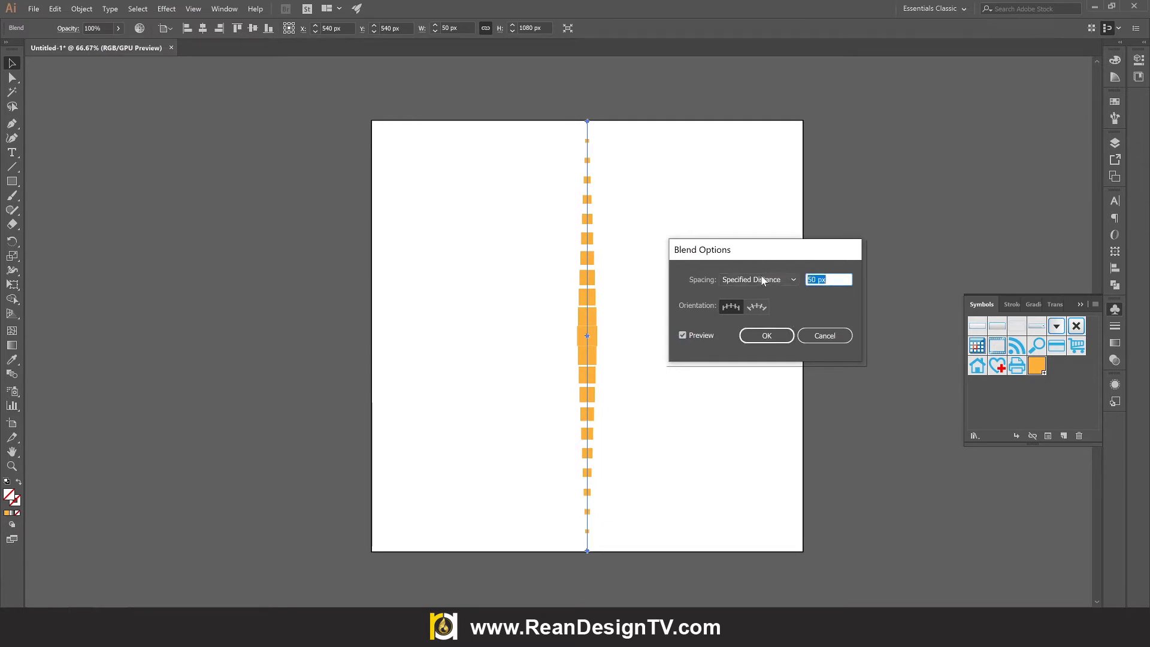
{"action": "type", "text": "55"}
{"action": "left_click", "coordinate": [683, 336]}
{"action": "left_click", "coordinate": [683, 336]}
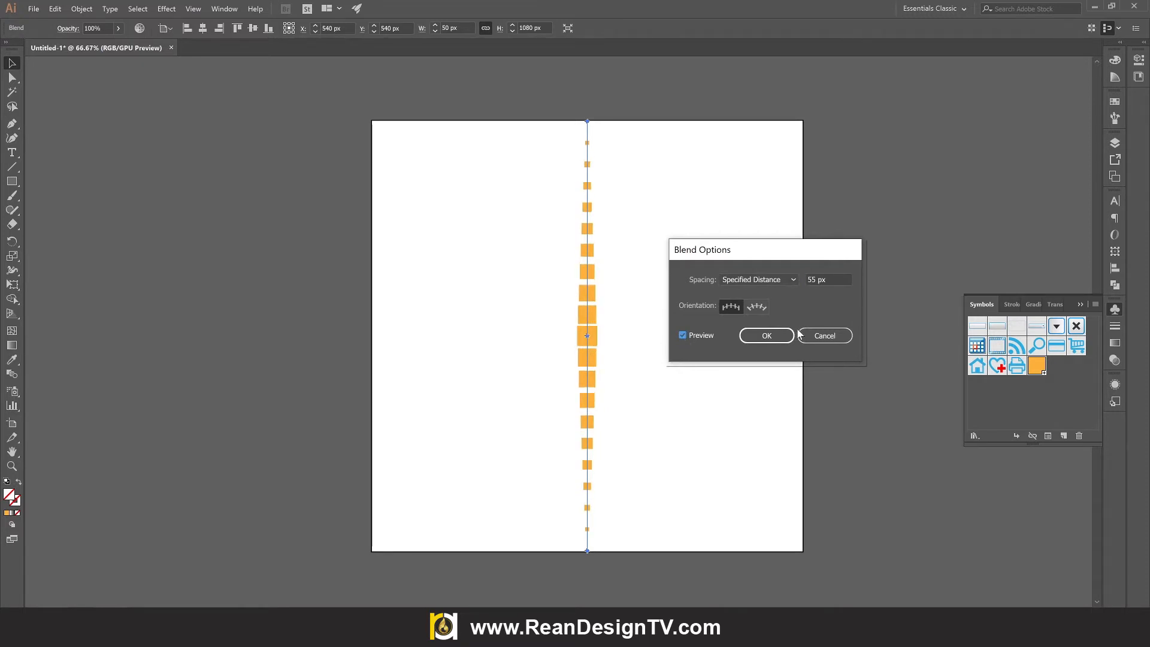
{"action": "left_click", "coordinate": [760, 334]}
{"action": "left_click", "coordinate": [758, 332]}
Copy the blended column to the left of the original and align the copy to the artboard's left edge
{"action": "left_click_drag", "start_coordinate": [486, 237], "coordinate": [700, 380]}
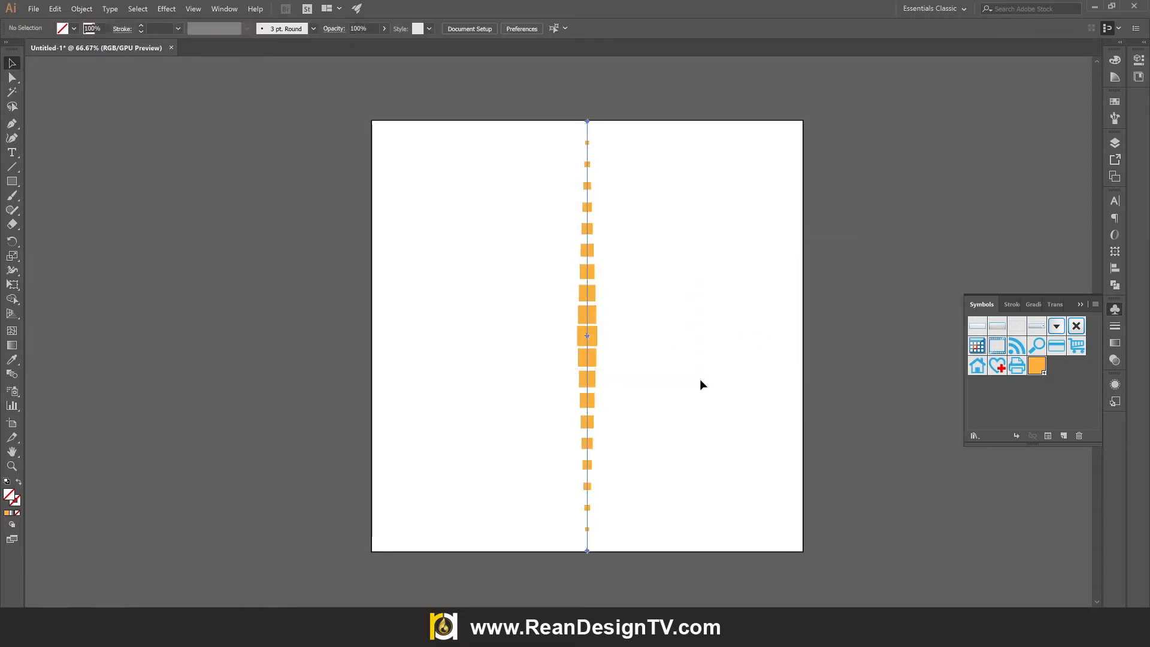
{"action": "left_click_drag", "start_coordinate": [598, 339], "coordinate": [499, 334]}
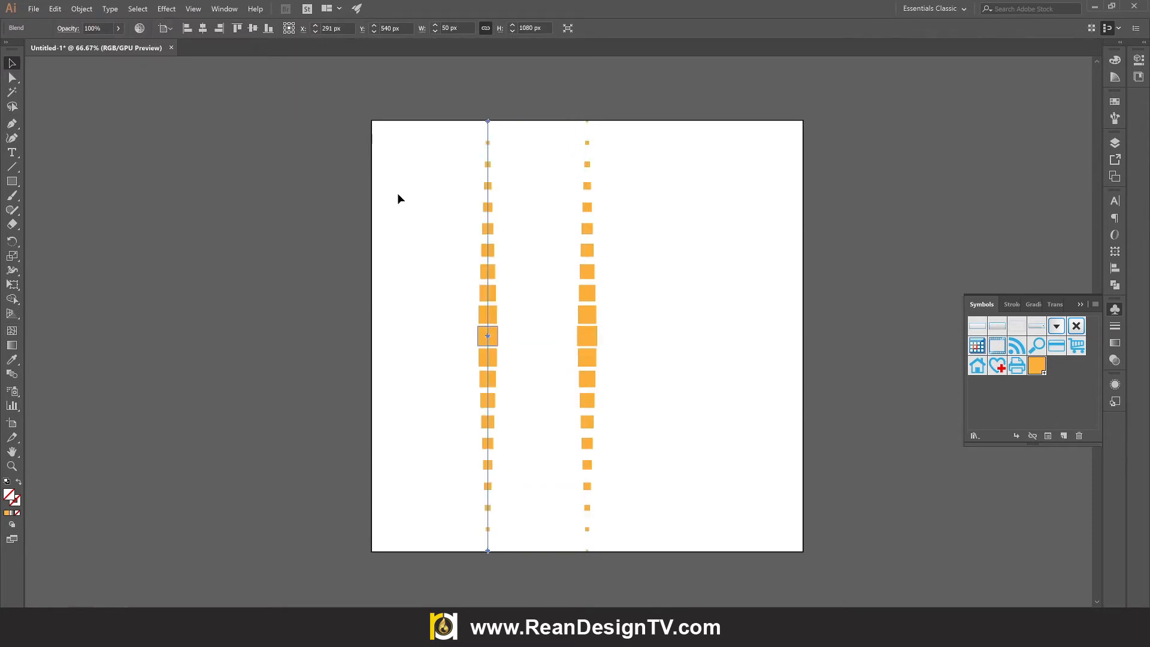
{"action": "left_click", "coordinate": [170, 31]}
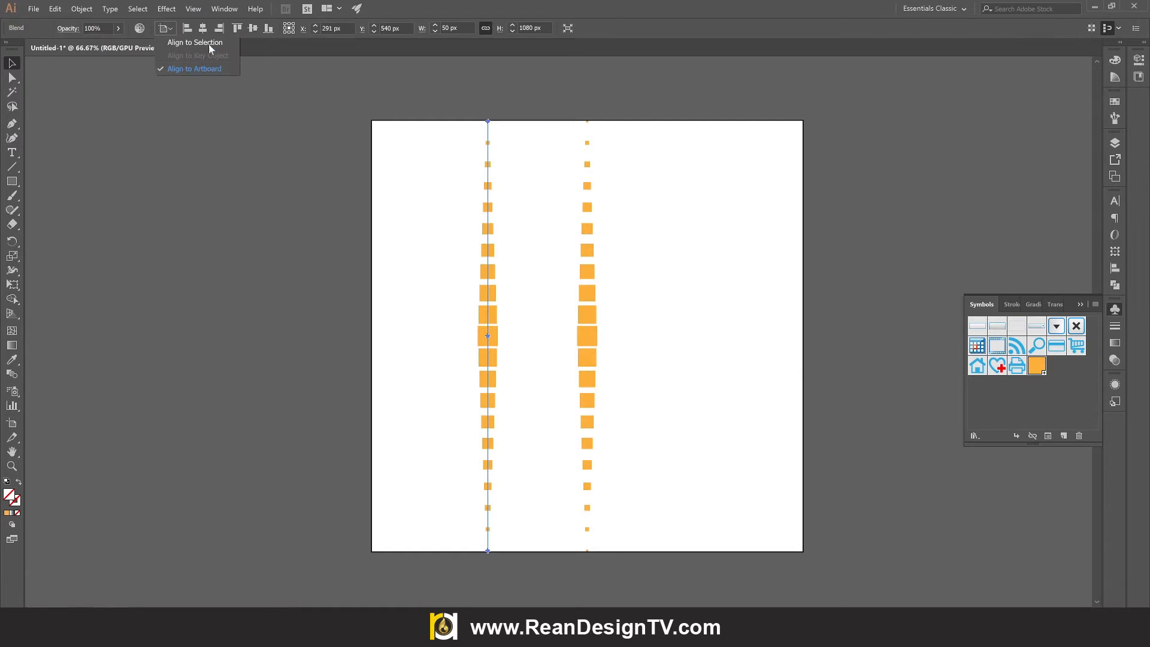
{"action": "left_click", "coordinate": [209, 44]}
{"action": "left_click", "coordinate": [191, 29]}
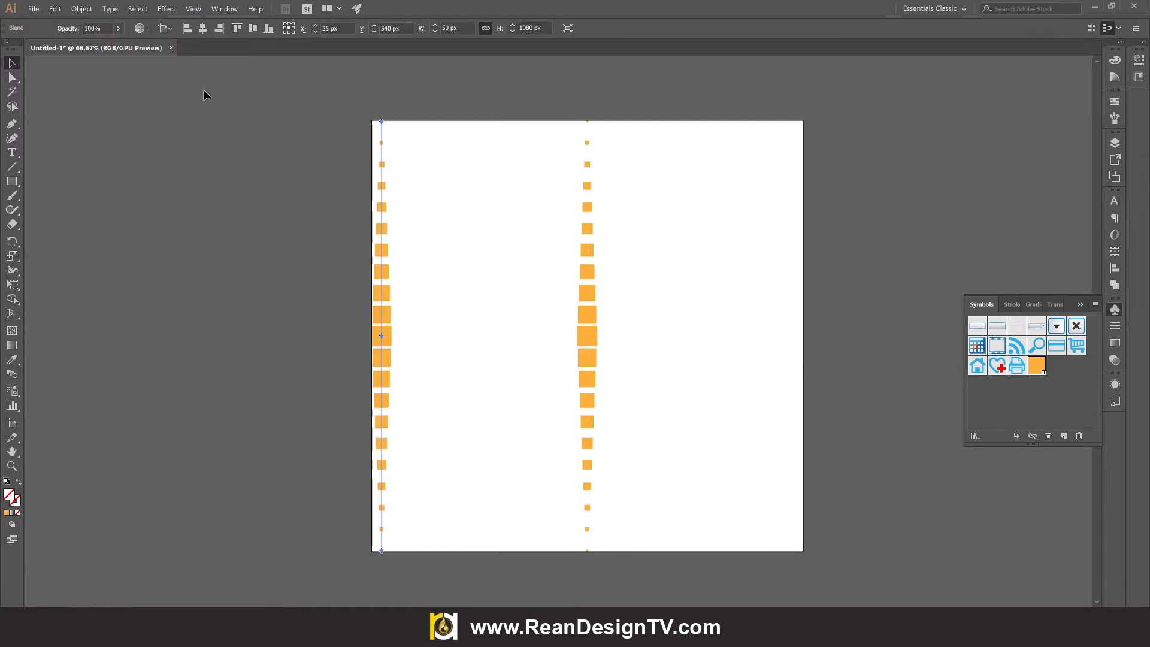
{"action": "left_click", "coordinate": [206, 90]}
Isolate the left blend and set its centre square to 5 × 5 px
{"action": "left_click", "coordinate": [390, 336]}
{"action": "left_click", "coordinate": [568, 28]}
{"action": "left_click", "coordinate": [390, 335]}
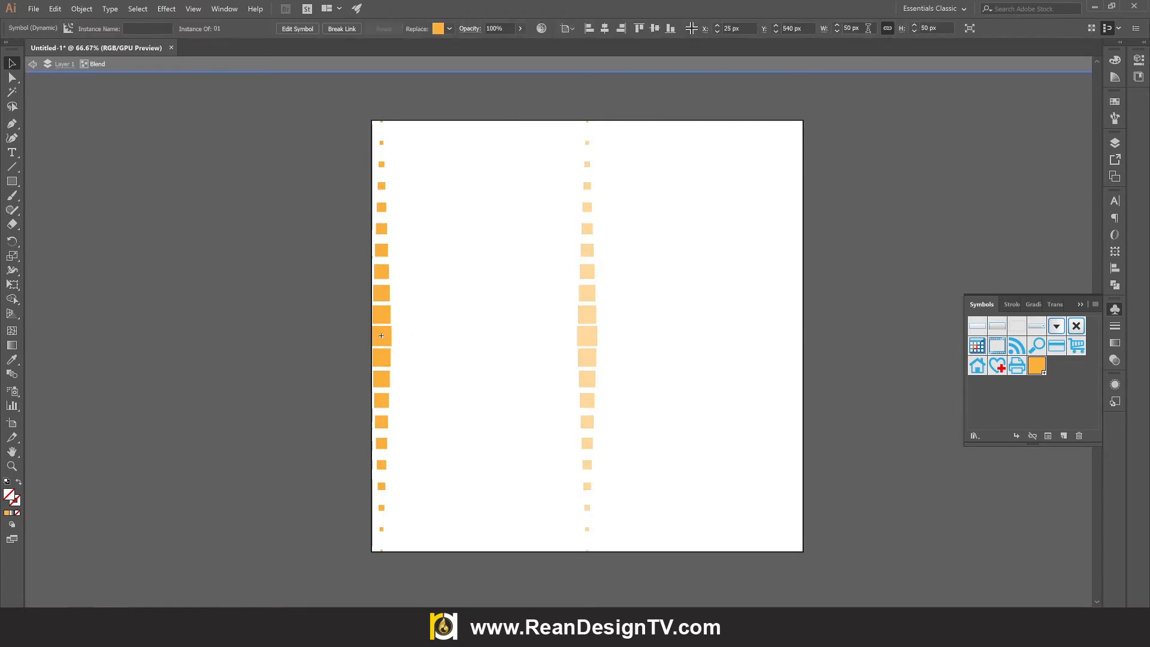
{"action": "left_click", "coordinate": [868, 28]}
{"action": "type", "text": "5"}
{"action": "key", "text": "Return"}
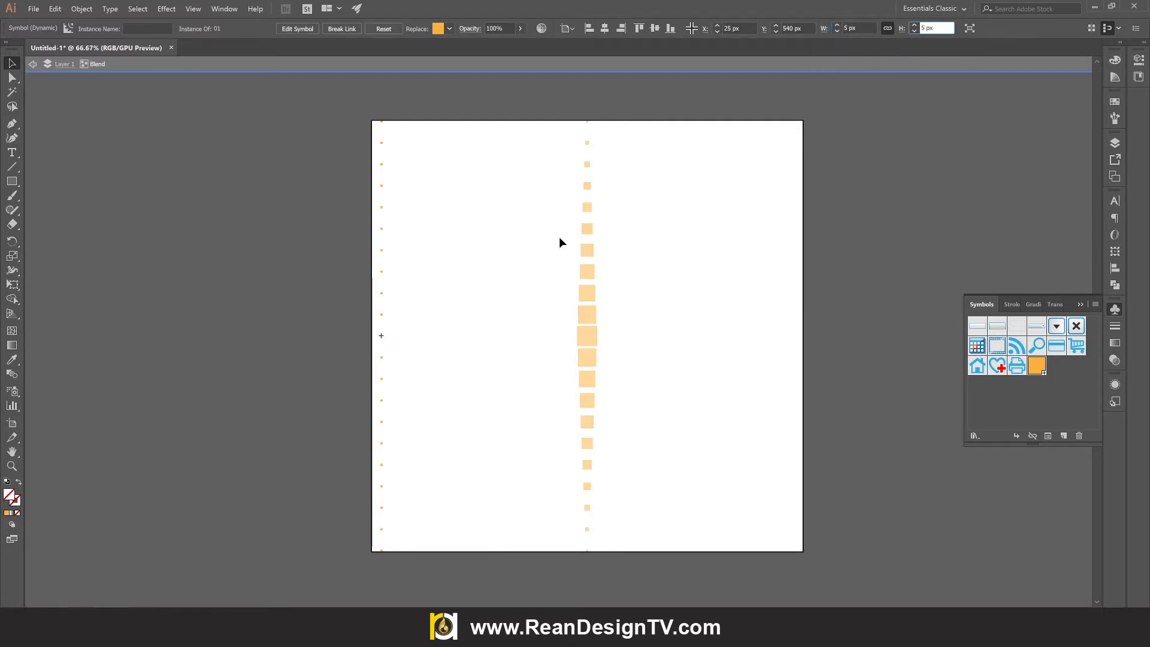
Exit isolation mode and align the left blend to the artboard's left edge
{"action": "left_click", "coordinate": [296, 288]}
{"action": "left_click_drag", "start_coordinate": [296, 289], "coordinate": [460, 373]}
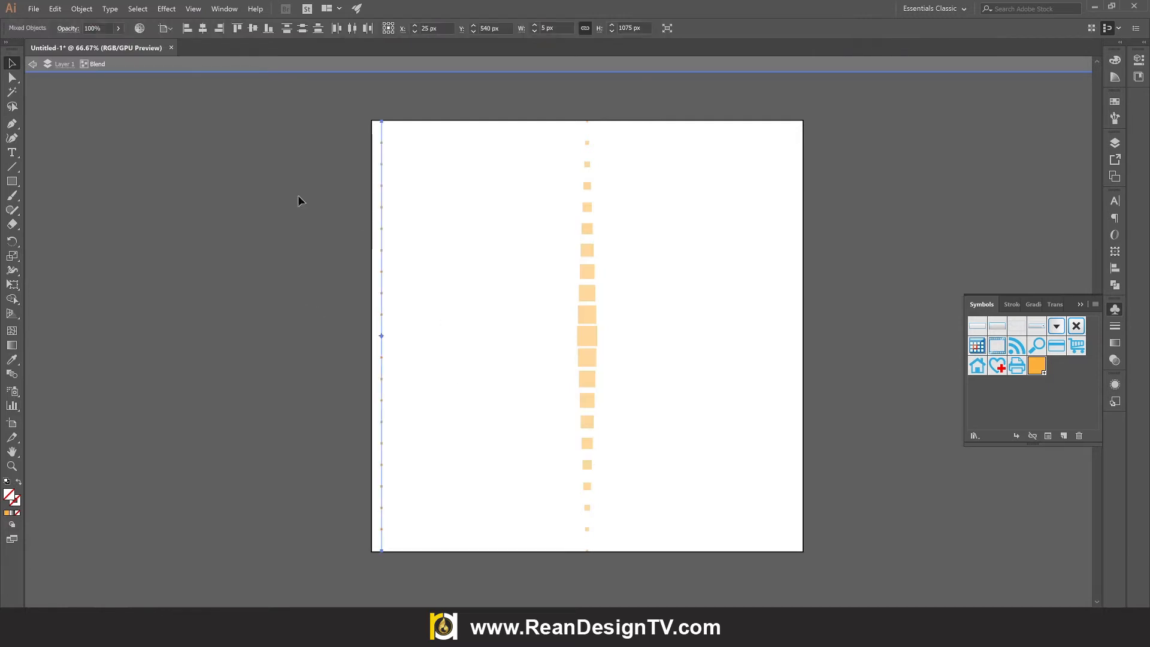
{"action": "left_click", "coordinate": [34, 65]}
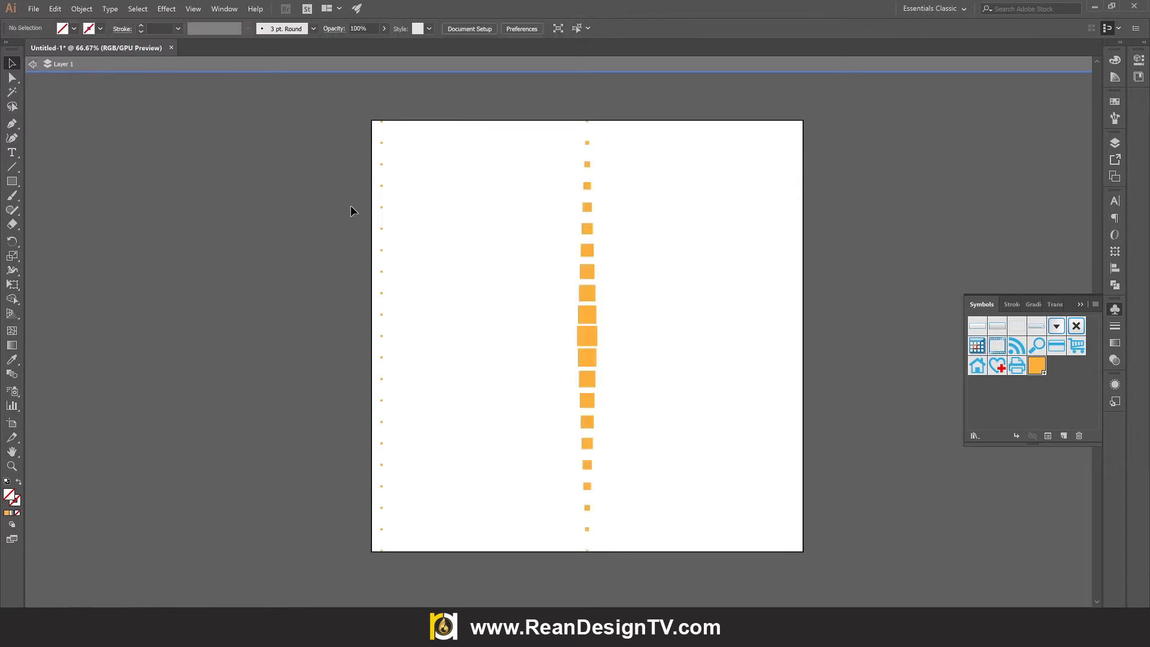
{"action": "double_click", "coordinate": [297, 214]}
{"action": "left_click_drag", "start_coordinate": [438, 338], "coordinate": [468, 364]}
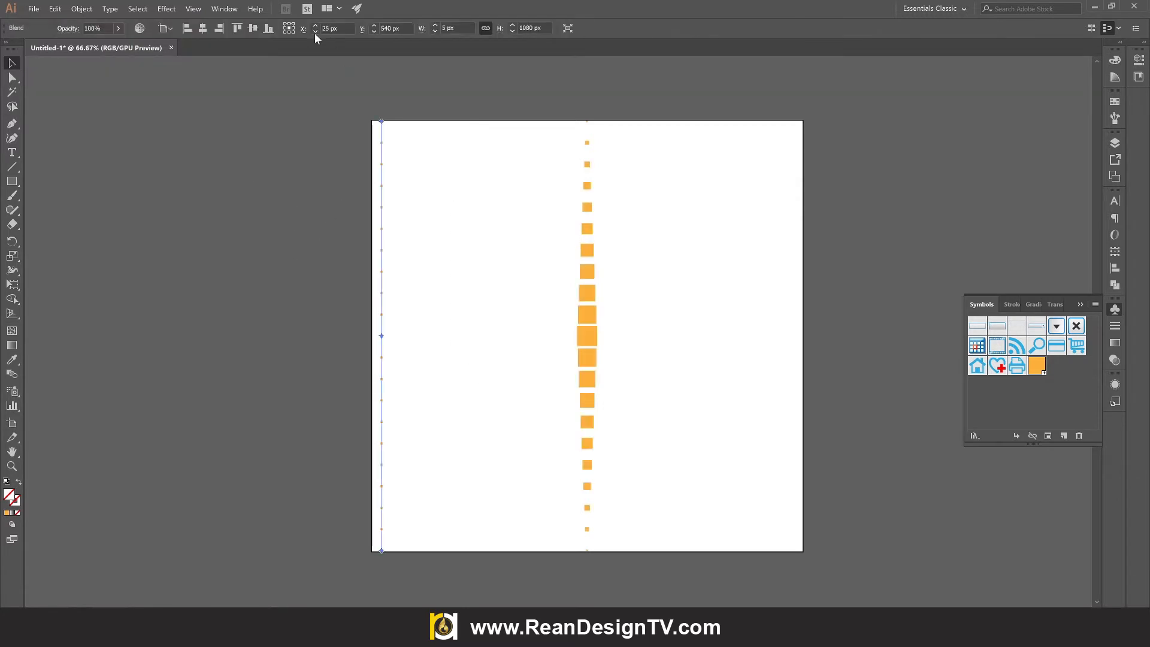
{"action": "left_click", "coordinate": [188, 26]}
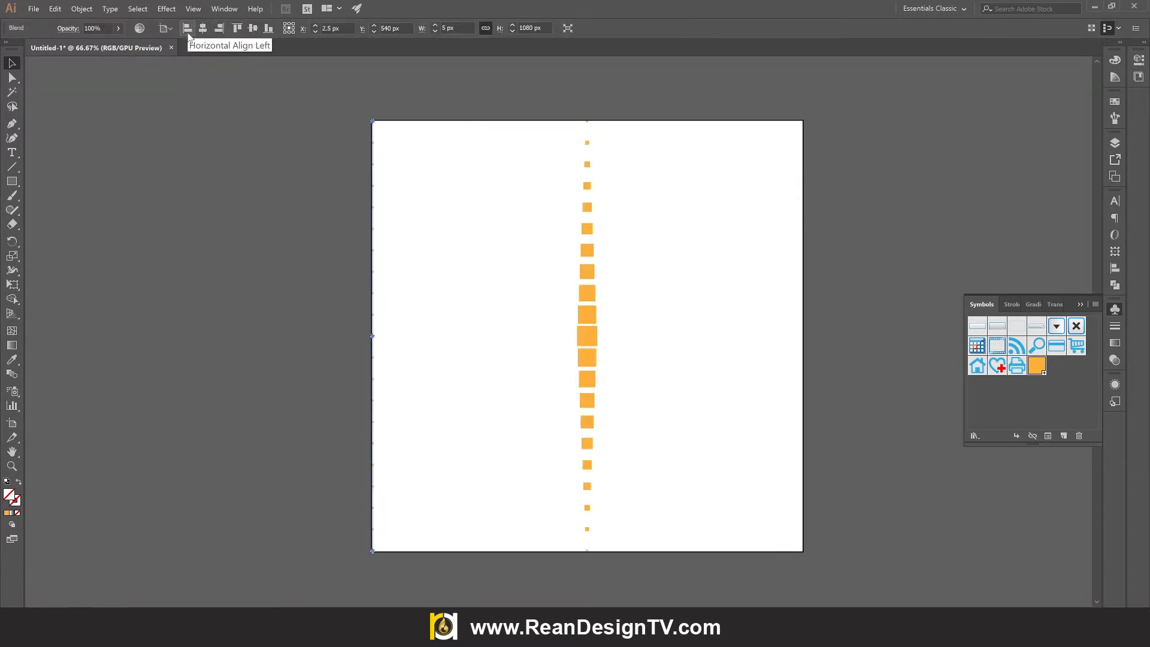
Copy the left column of small squares across the centre column and align the copy to the artboard's right edge
{"action": "left_click_drag", "start_coordinate": [261, 335], "coordinate": [478, 384]}
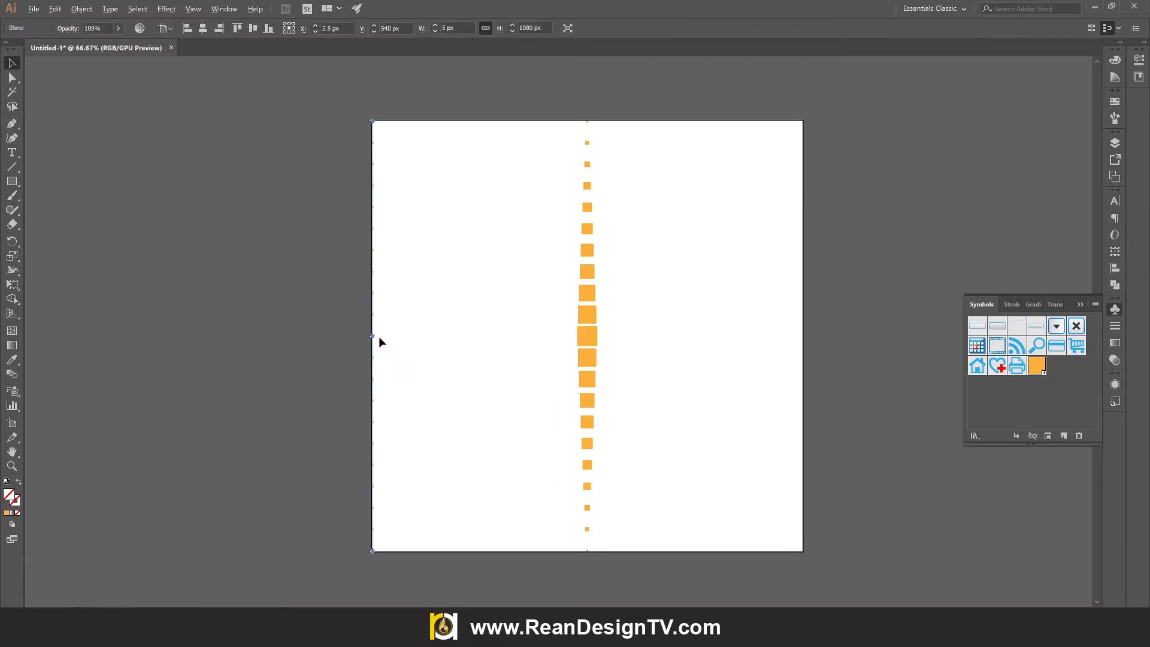
{"action": "left_click_drag", "start_coordinate": [374, 337], "coordinate": [692, 337]}
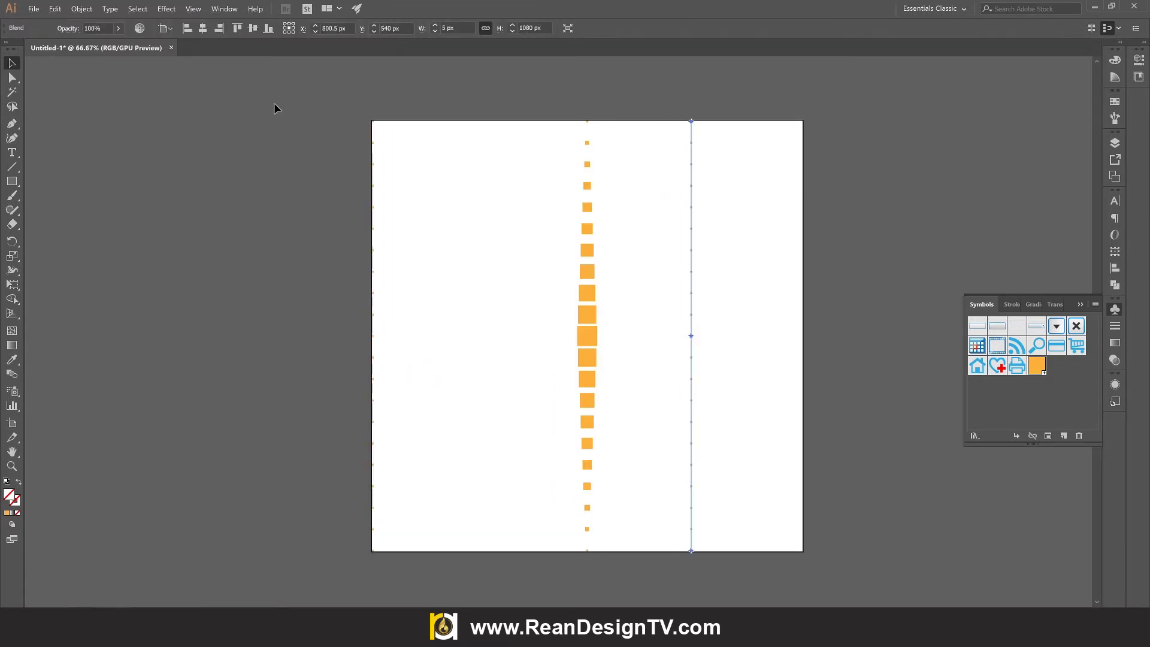
{"action": "left_click", "coordinate": [220, 29]}
{"action": "left_click", "coordinate": [669, 122]}
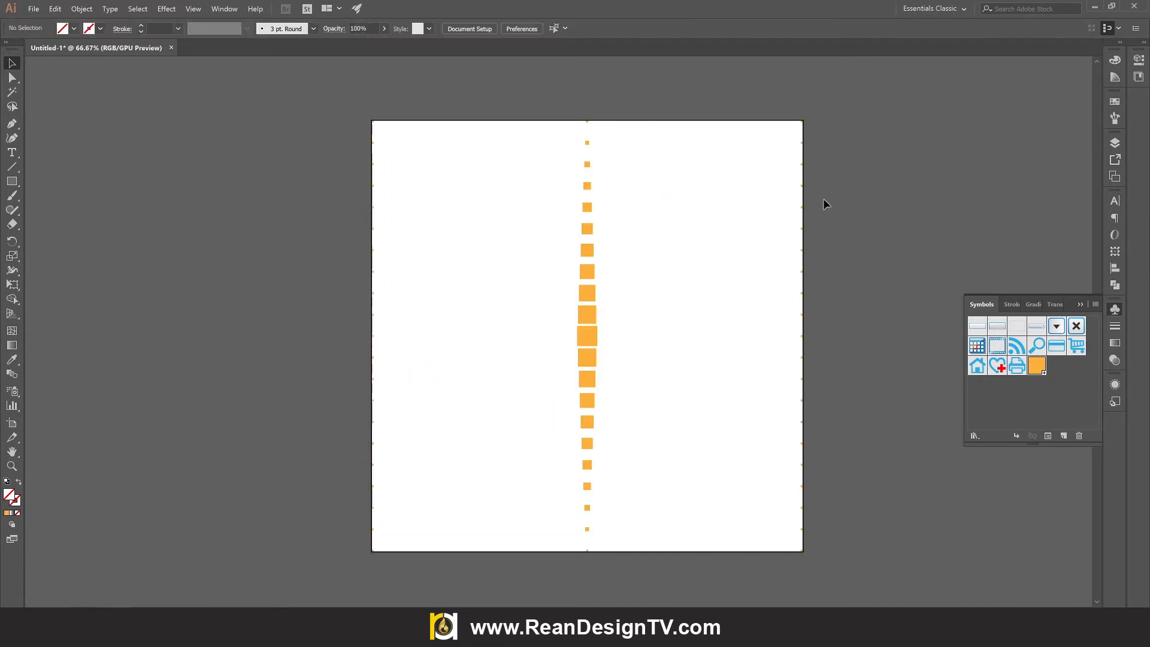
Send the blend column at the artboard's left edge to the back of the stacking order
{"action": "left_click", "coordinate": [372, 318]}
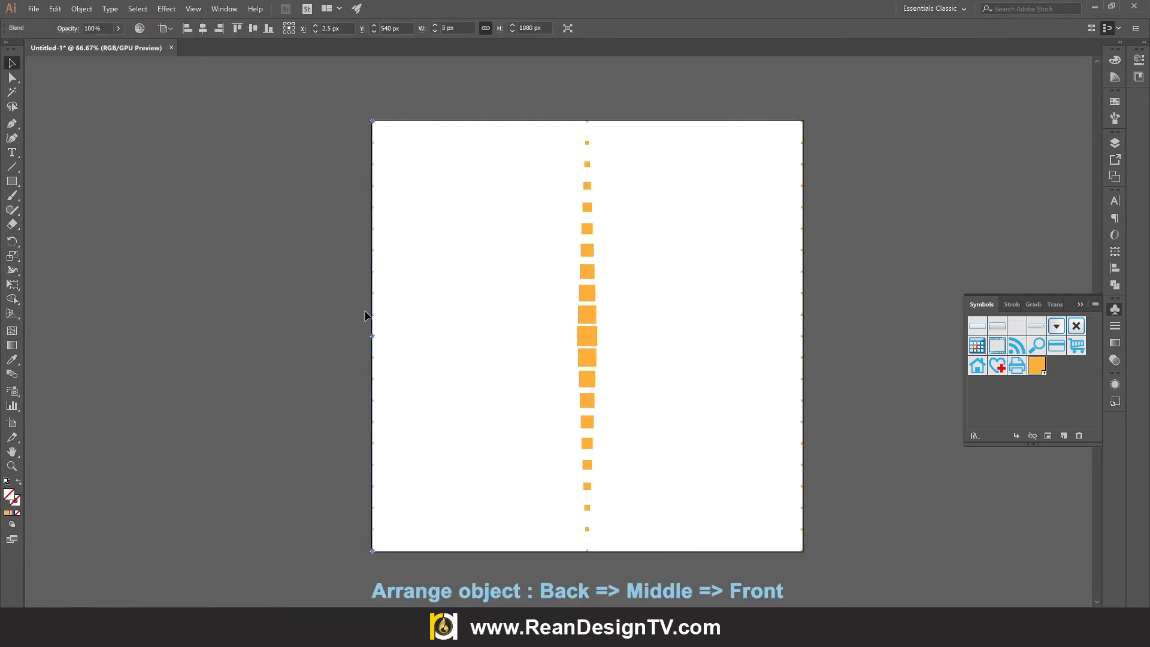
{"action": "right_click", "coordinate": [366, 317]}
{"action": "mouse_move", "coordinate": [287, 296]}
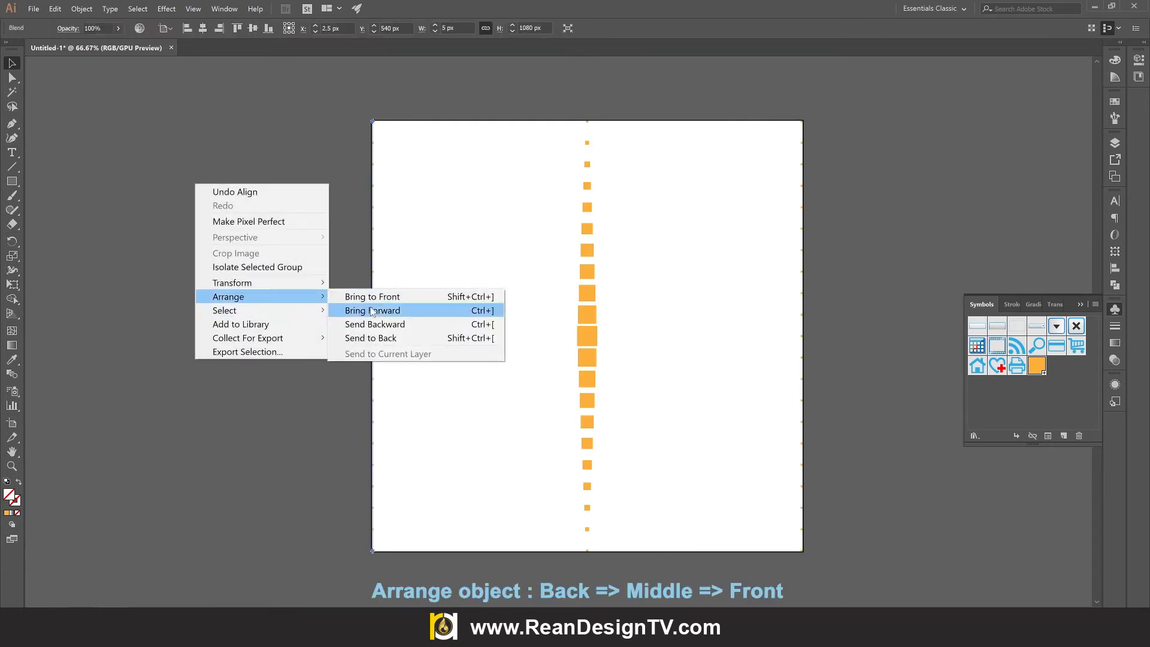
{"action": "left_click", "coordinate": [373, 339]}
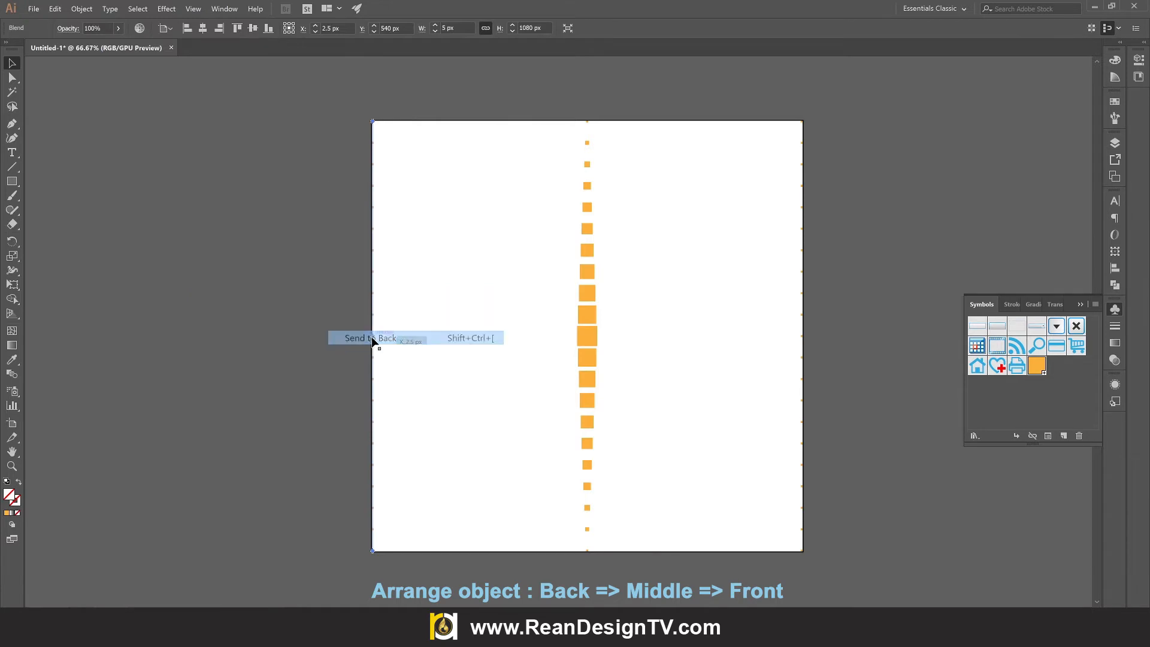
Bring the blend column at the artboard's right edge to the front of the stacking order
{"action": "left_click", "coordinate": [768, 278]}
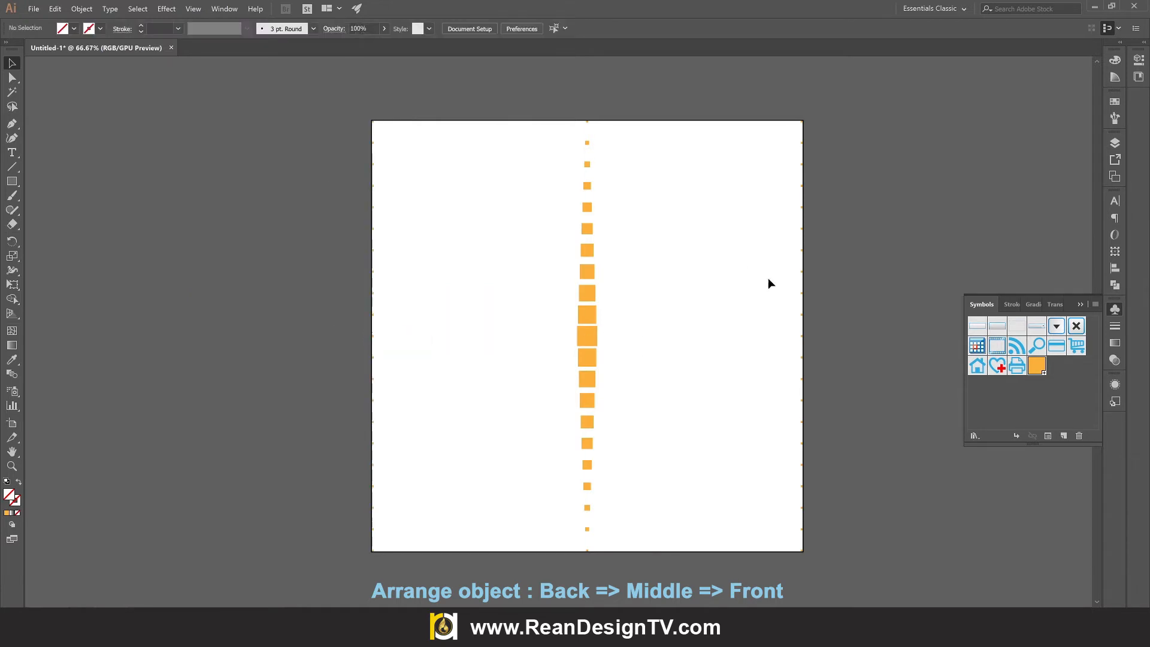
{"action": "right_click", "coordinate": [803, 335]}
{"action": "mouse_move", "coordinate": [490, 314]}
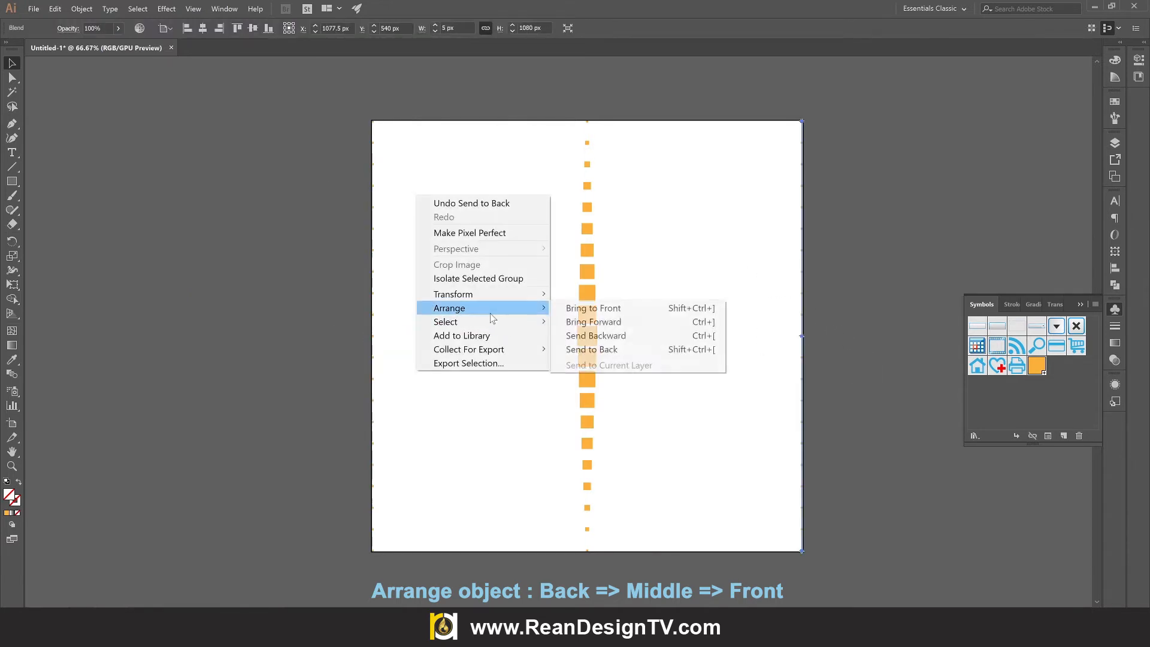
{"action": "left_click", "coordinate": [614, 309]}
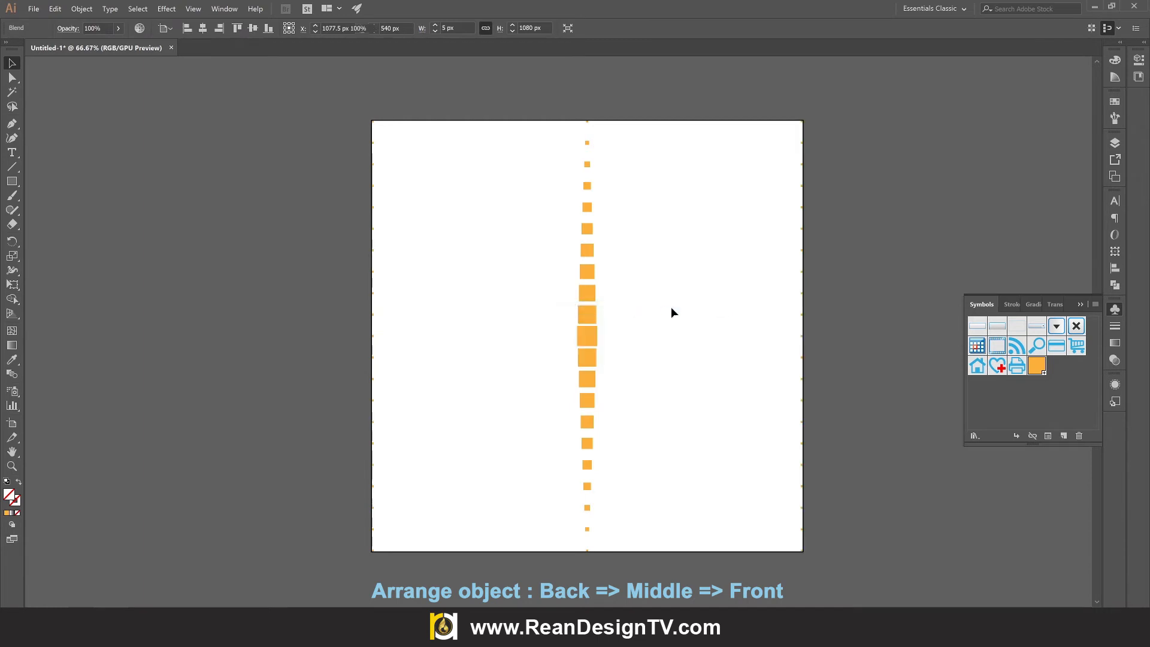
{"action": "left_click", "coordinate": [230, 252]}
Select all three blend columns and expand them into individual symbol instances
{"action": "key", "text": "ctrl+a"}
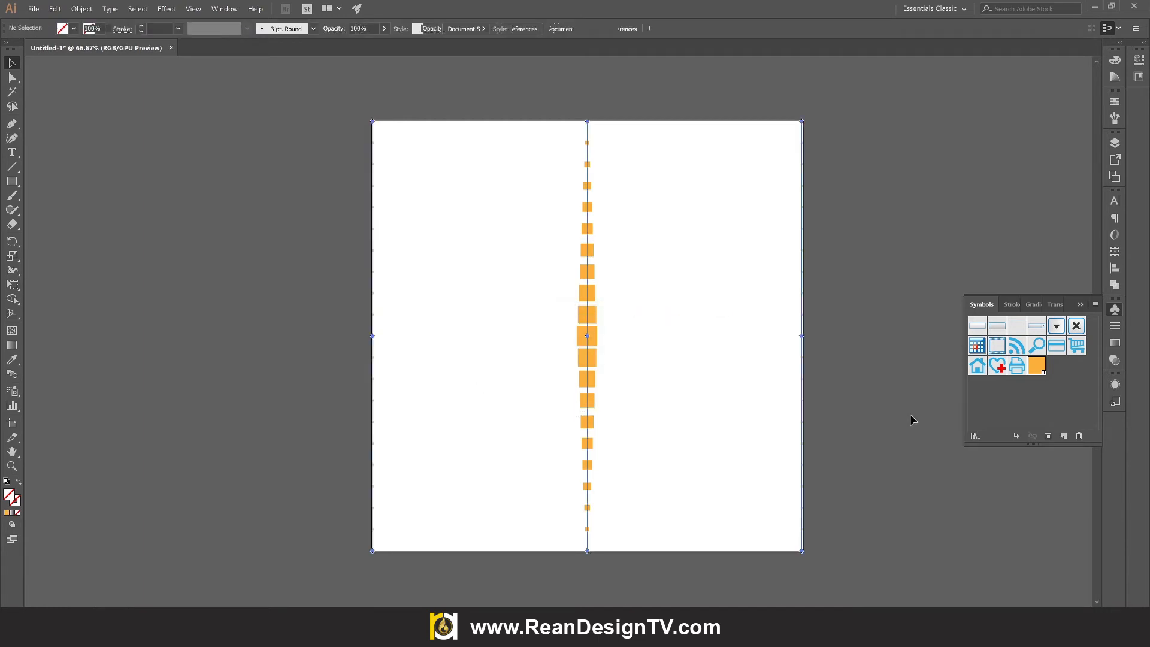
{"action": "left_click", "coordinate": [80, 8]}
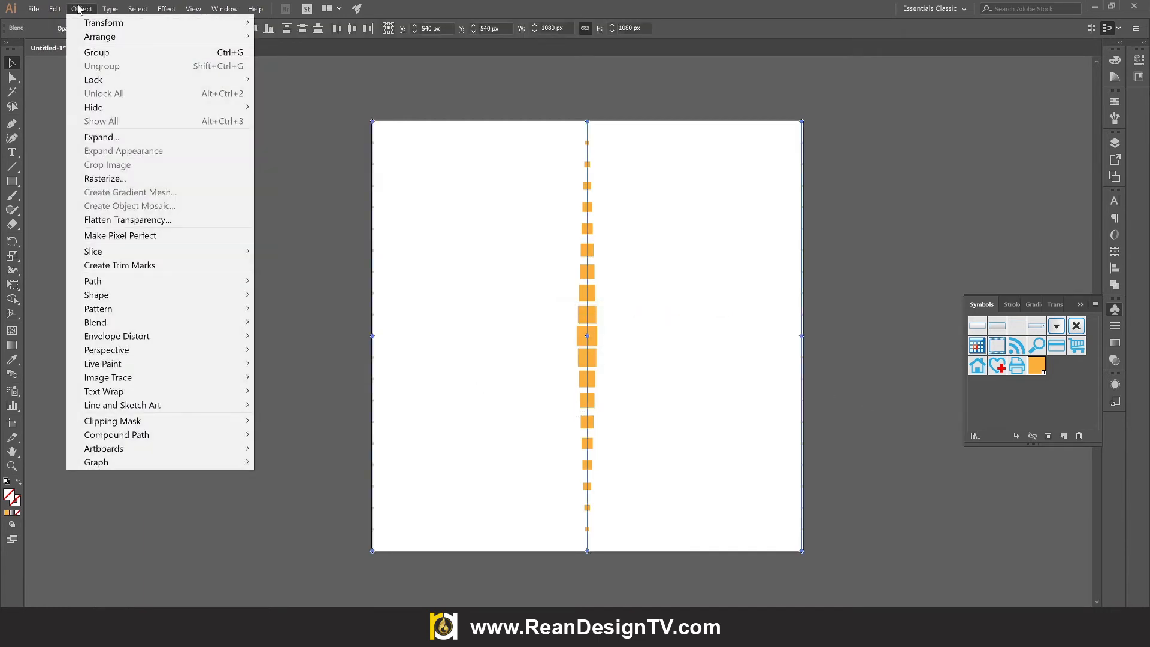
{"action": "mouse_move", "coordinate": [167, 323]}
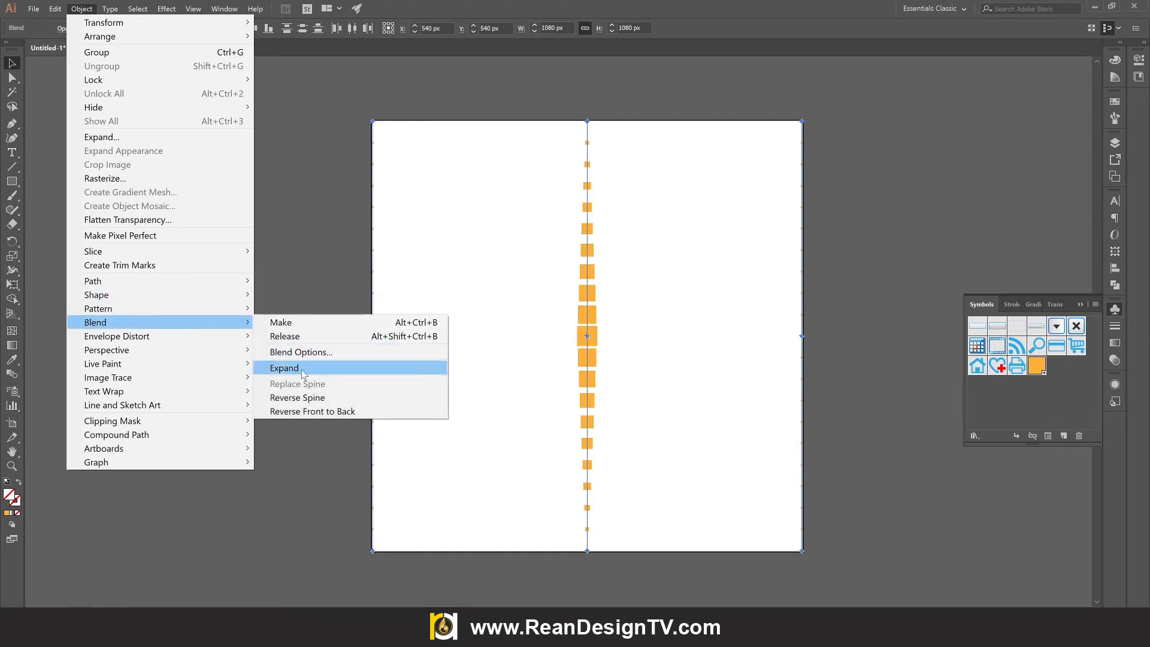
{"action": "left_click", "coordinate": [379, 371]}
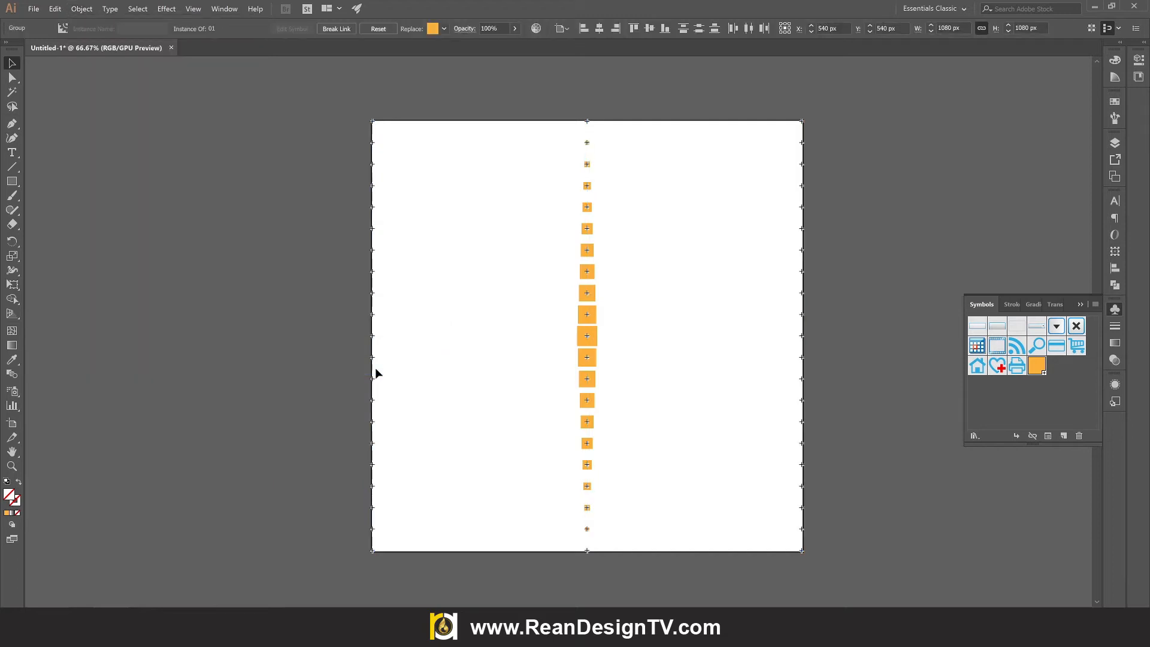
Blend the three expanded columns together horizontally to fill the artboard with a grid of squares
{"action": "left_click", "coordinate": [81, 8]}
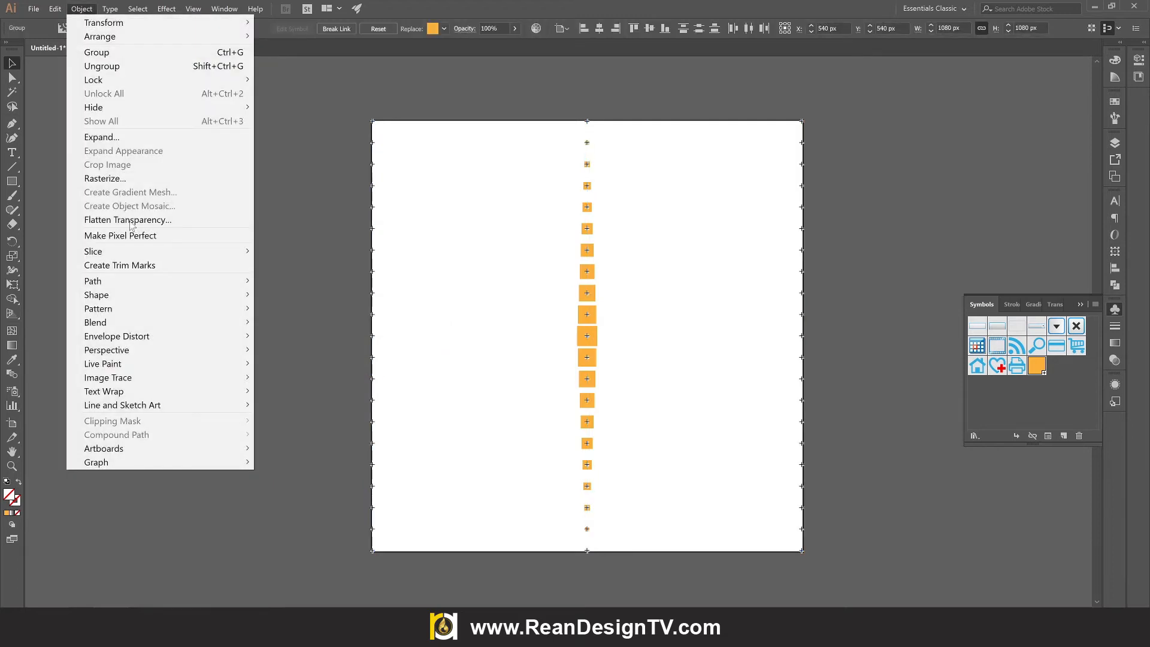
{"action": "mouse_move", "coordinate": [132, 322]}
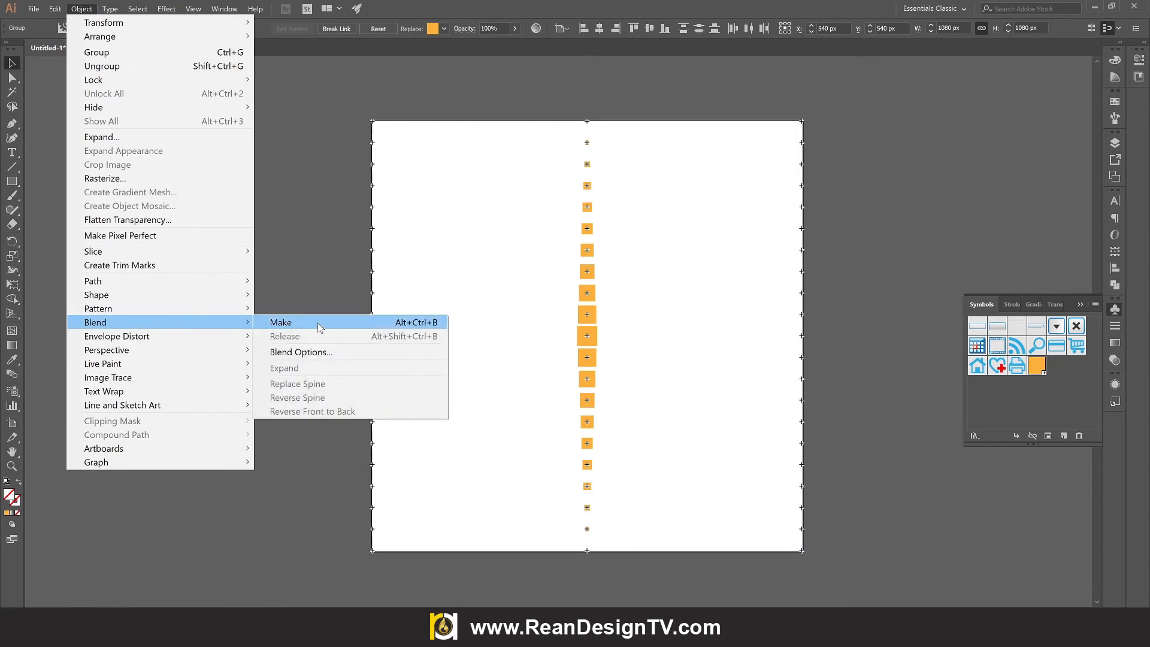
{"action": "left_click", "coordinate": [351, 325]}
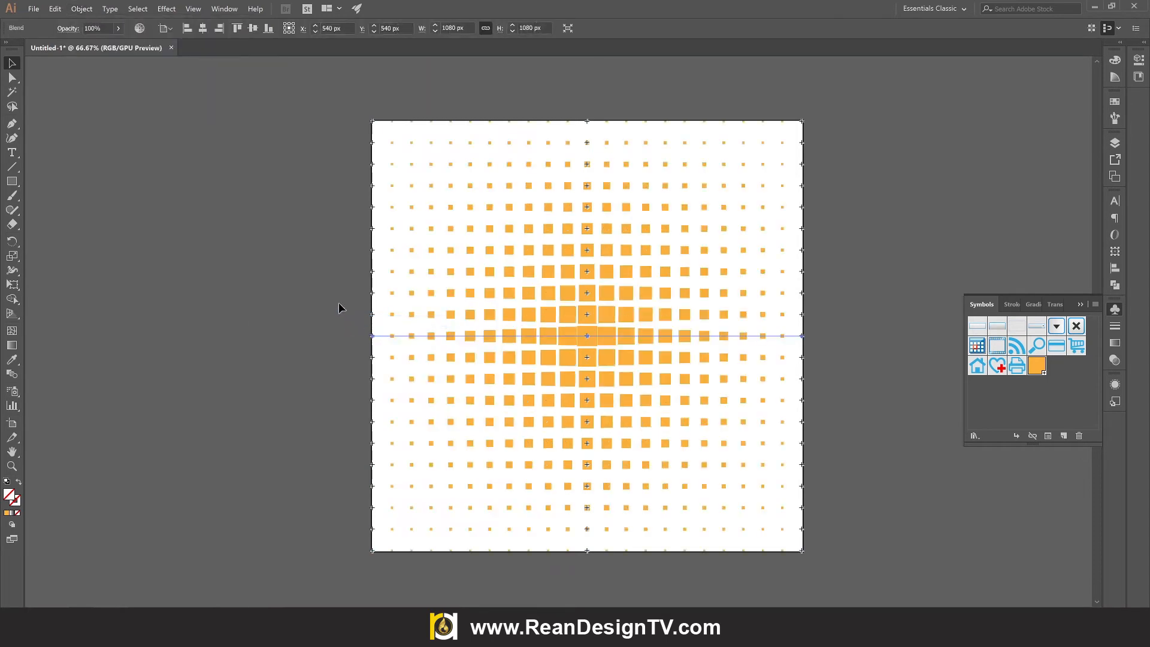
{"action": "left_click", "coordinate": [339, 307]}
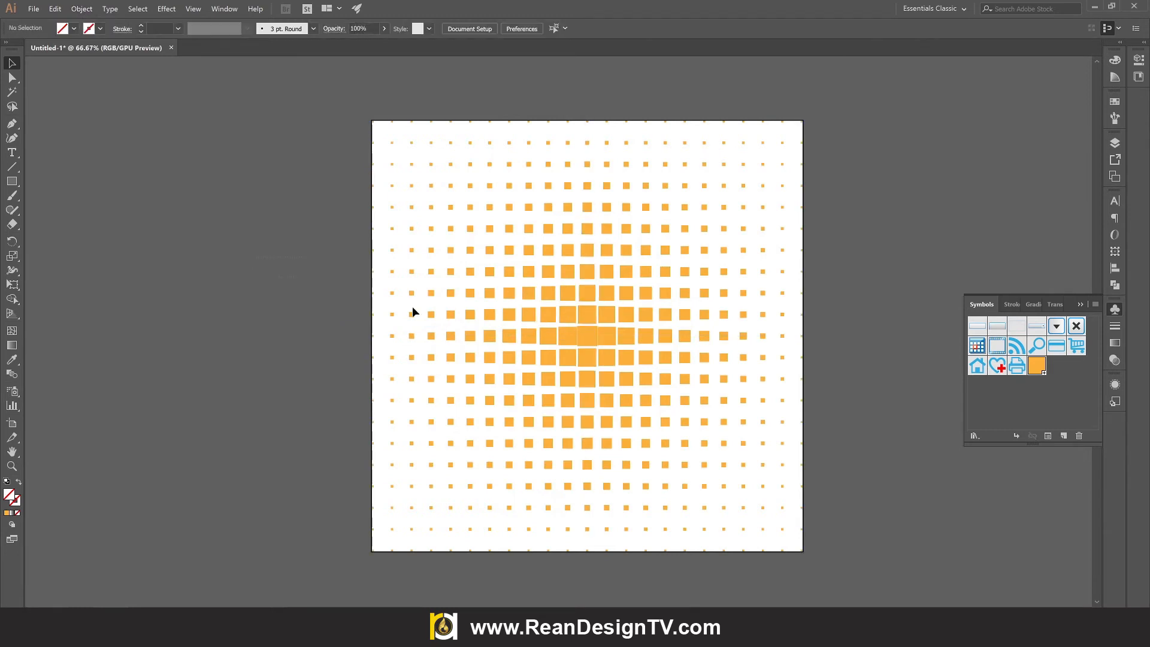
{"action": "key", "text": "ctrl+a"}
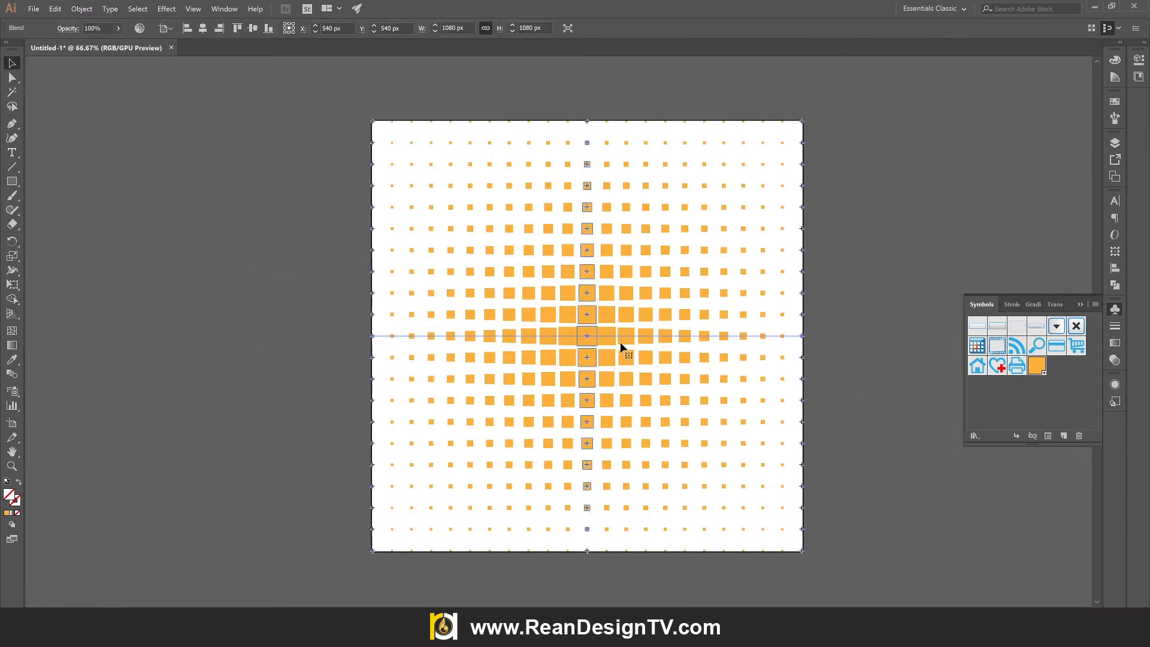
{"action": "left_click", "coordinate": [882, 301]}
{"action": "scroll", "coordinate": [867, 300], "scroll_direction": "down", "scroll_amount": 2}
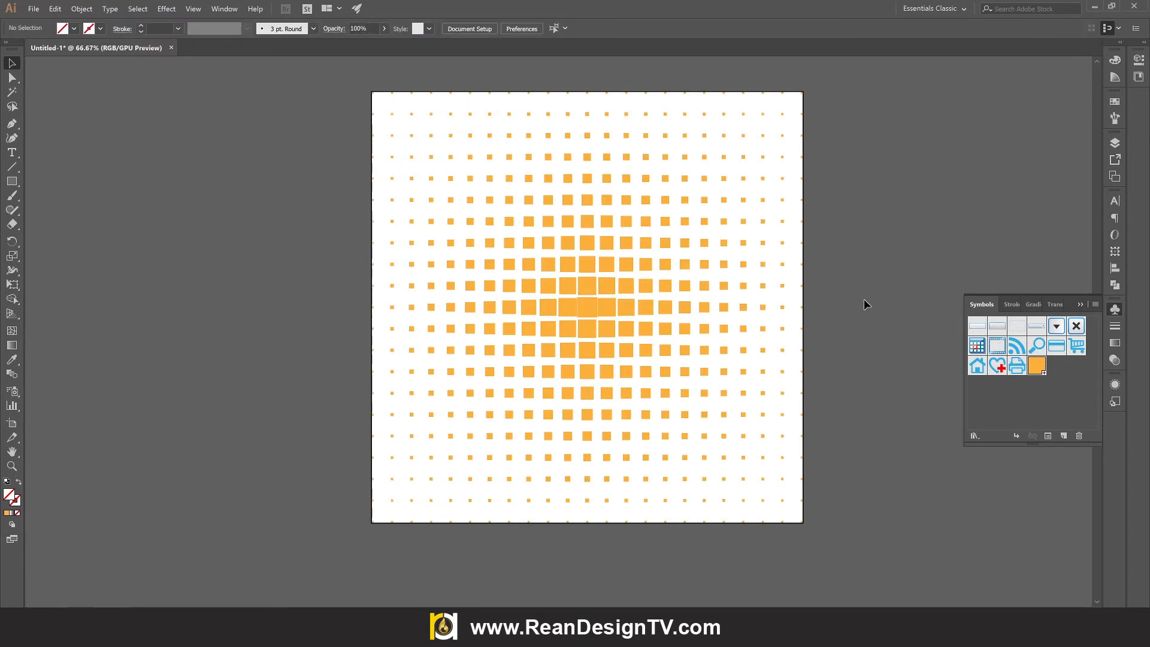
{"action": "scroll", "coordinate": [864, 300], "scroll_direction": "up", "scroll_amount": 1}
{"action": "left_click_drag", "start_coordinate": [875, 301], "coordinate": [813, 303]}
{"action": "left_click", "coordinate": [544, 317]}
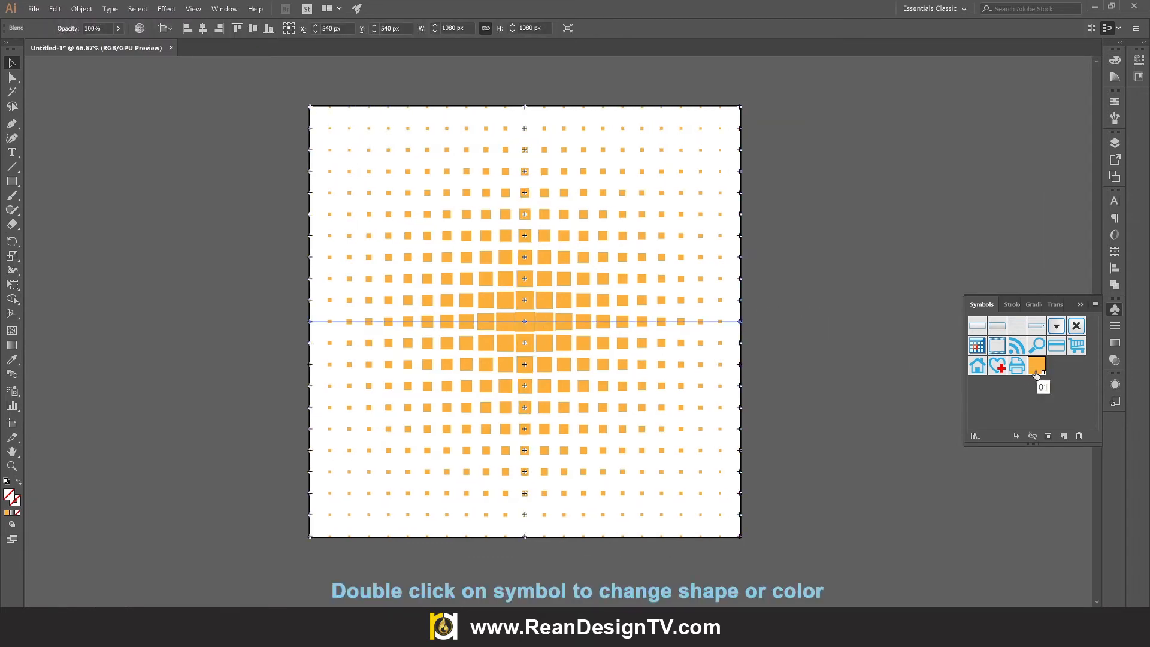
{"action": "left_click", "coordinate": [805, 376]}
{"action": "left_click", "coordinate": [534, 321]}
Edit the square symbol's fill, trying blue and dark green, and return to the artwork
{"action": "double_click", "coordinate": [1038, 366]}
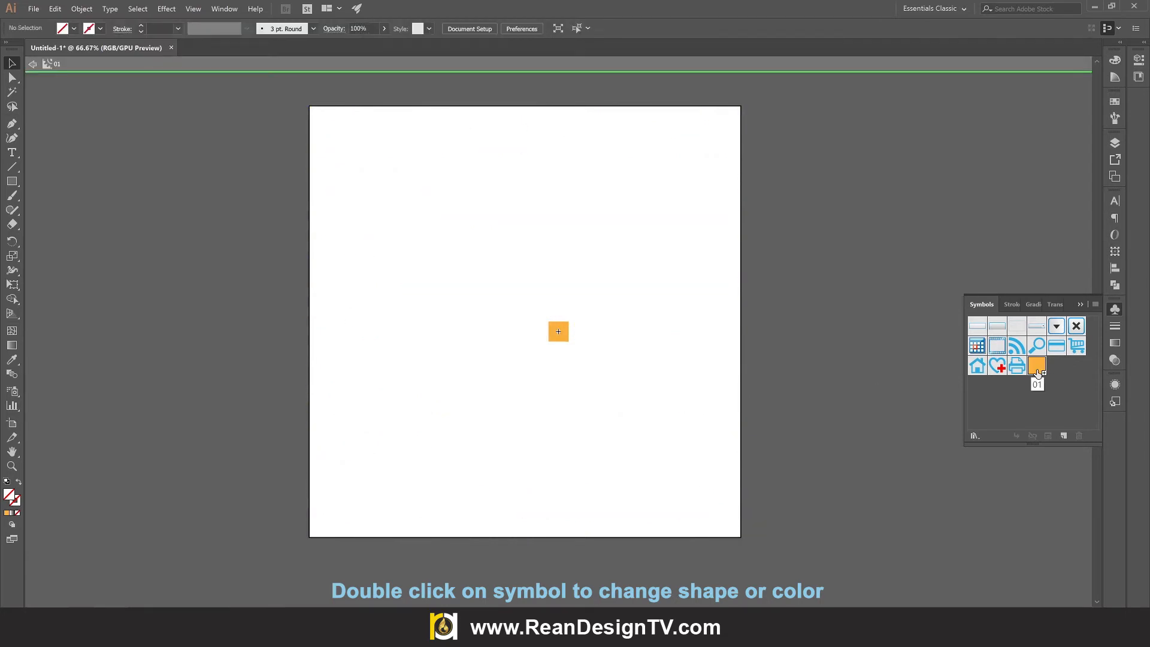
{"action": "left_click", "coordinate": [563, 339]}
{"action": "left_click", "coordinate": [74, 28]}
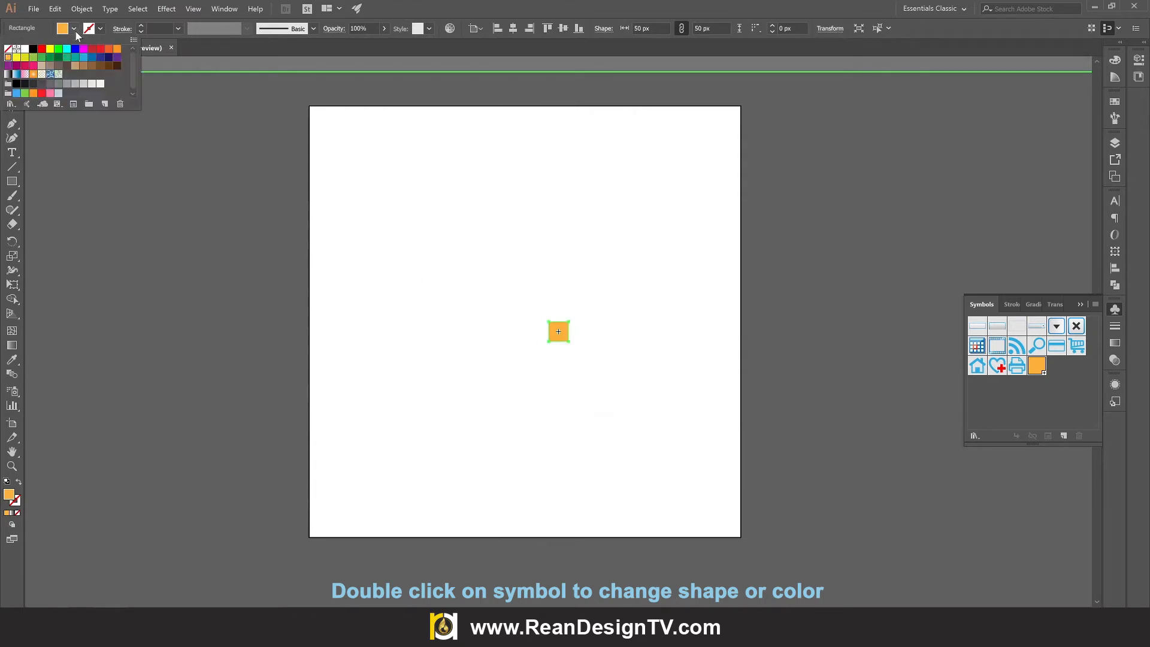
{"action": "left_click", "coordinate": [92, 58]}
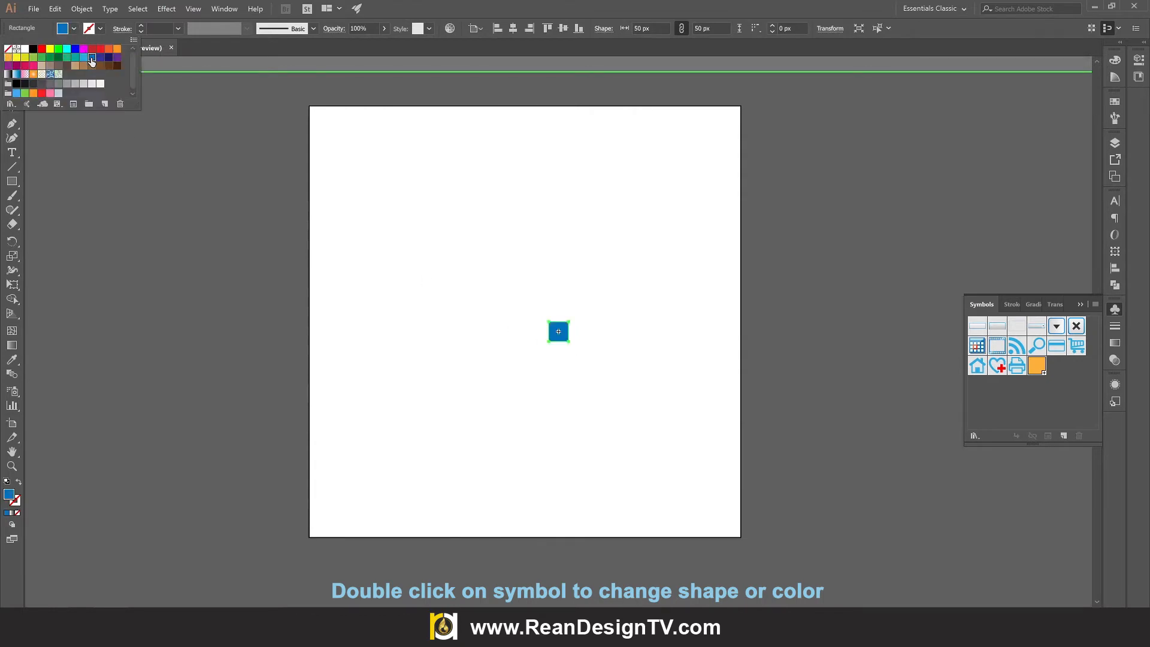
{"action": "double_click", "coordinate": [812, 247]}
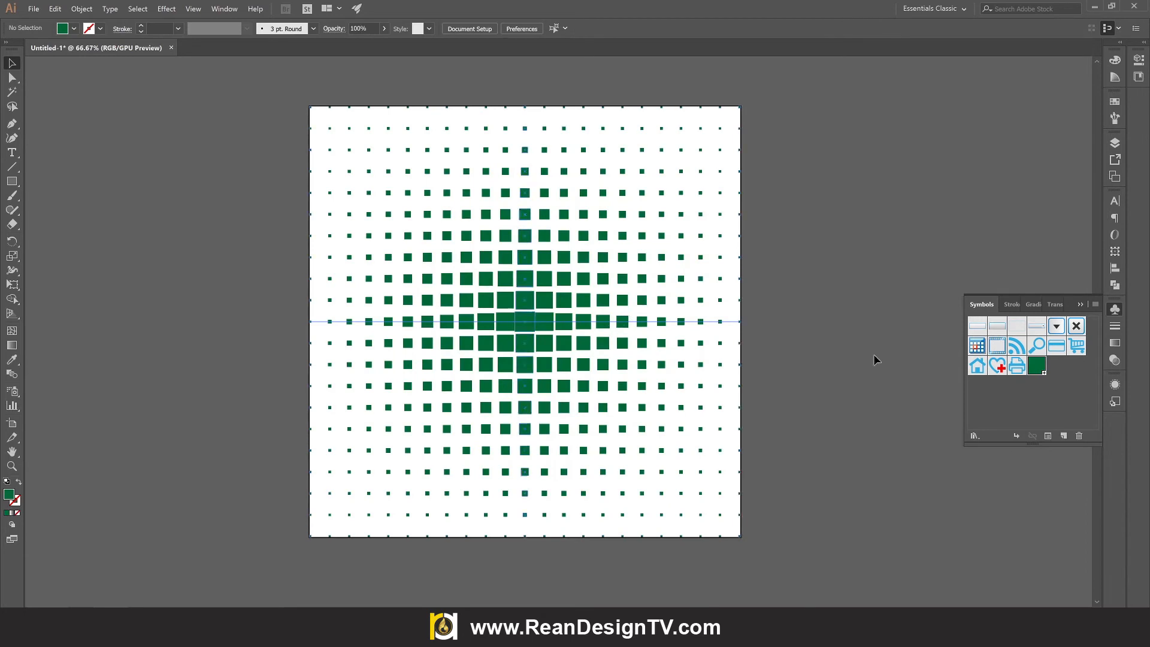
Reopen the square symbol for editing and change its fill to light green
{"action": "double_click", "coordinate": [1039, 367]}
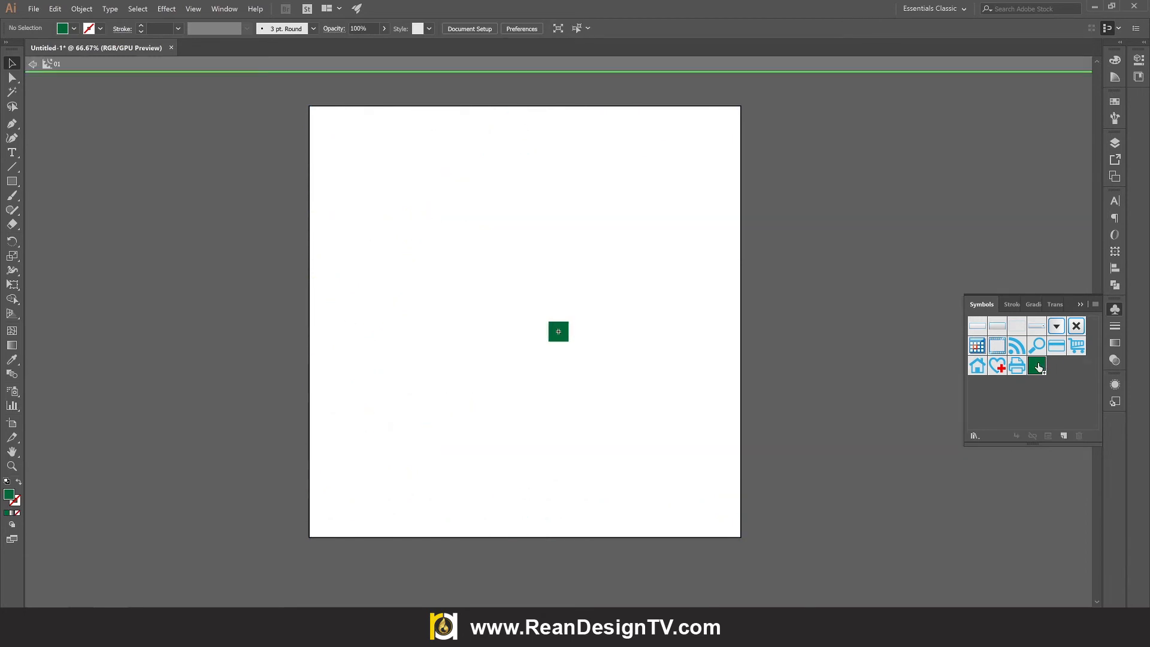
{"action": "left_click", "coordinate": [570, 325]}
{"action": "left_click", "coordinate": [73, 28]}
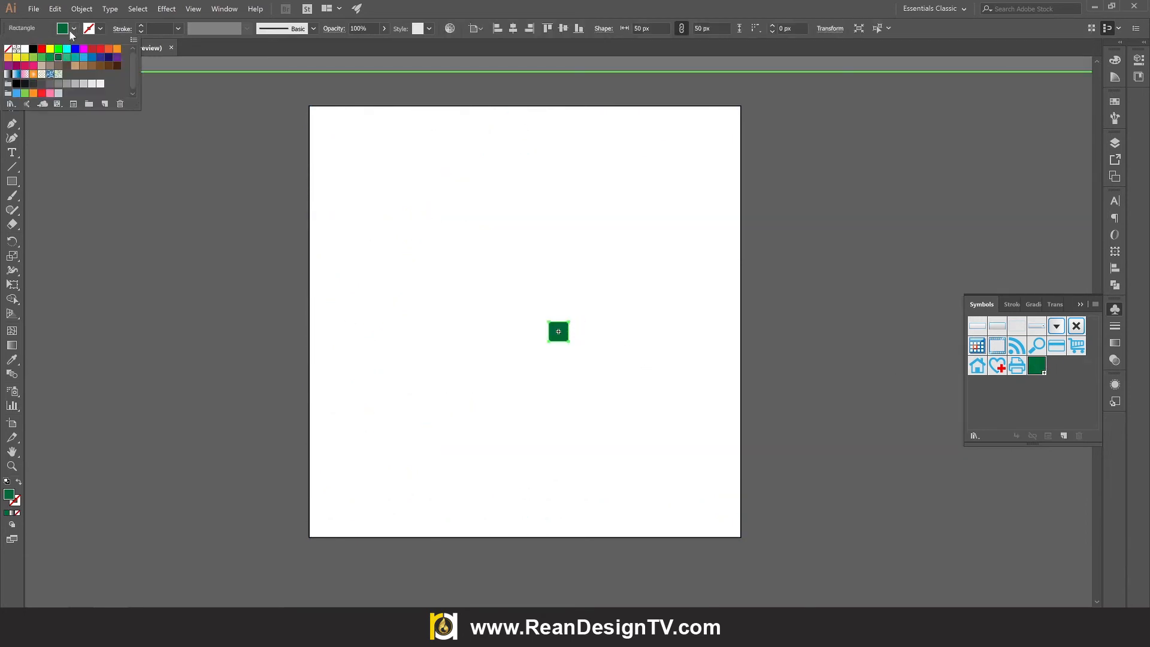
{"action": "left_click", "coordinate": [32, 59]}
{"action": "key", "text": "Escape"}
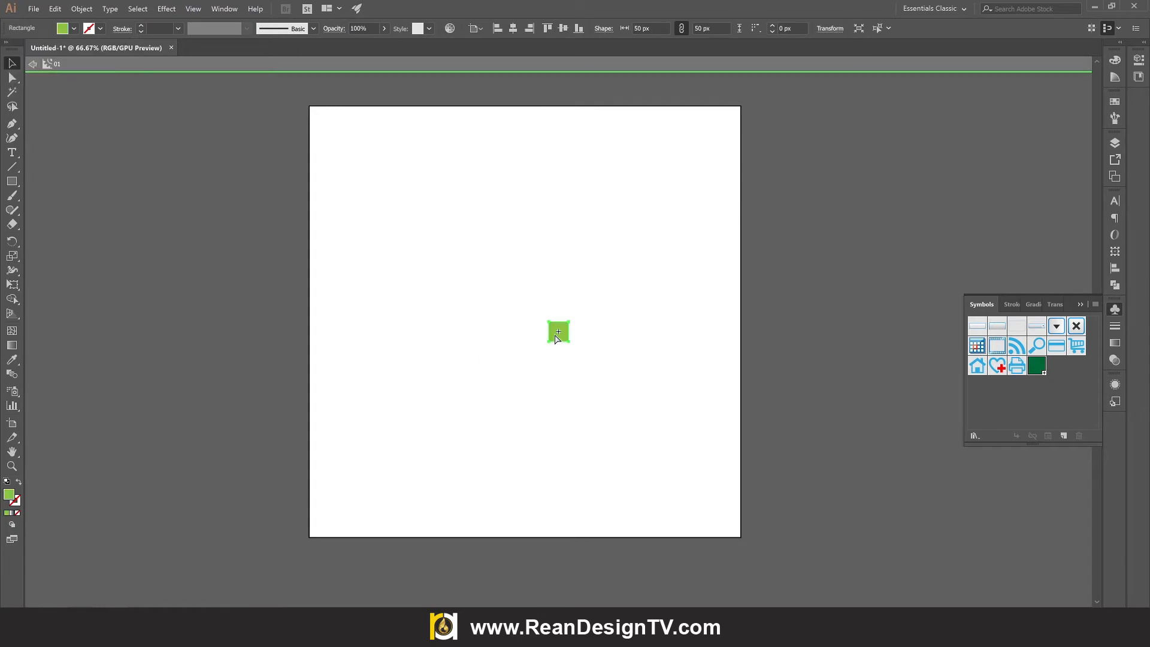
Round the symbol square's corners to 25 px with Direct Selection to form a circle, and exit symbol editing
{"action": "key", "text": "ctrl+equal"}
{"action": "key", "text": "ctrl+equal"}
{"action": "key", "text": "ctrl+equal"}
{"action": "left_click", "coordinate": [634, 346]}
{"action": "left_click", "coordinate": [557, 309]}
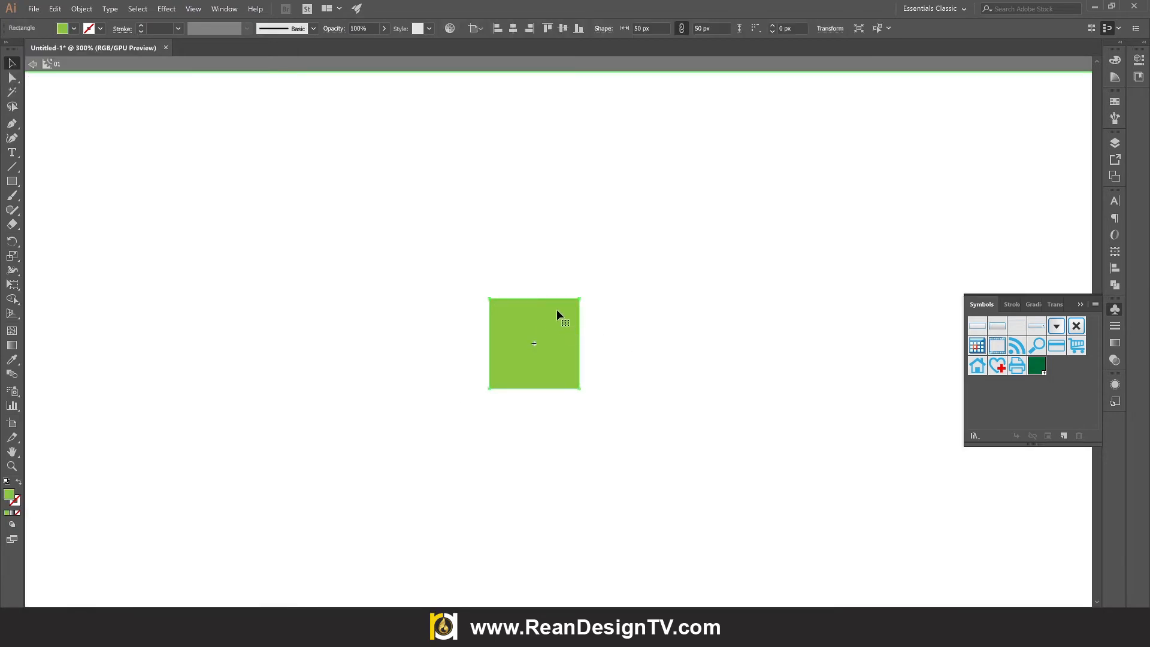
{"action": "left_click", "coordinate": [12, 78]}
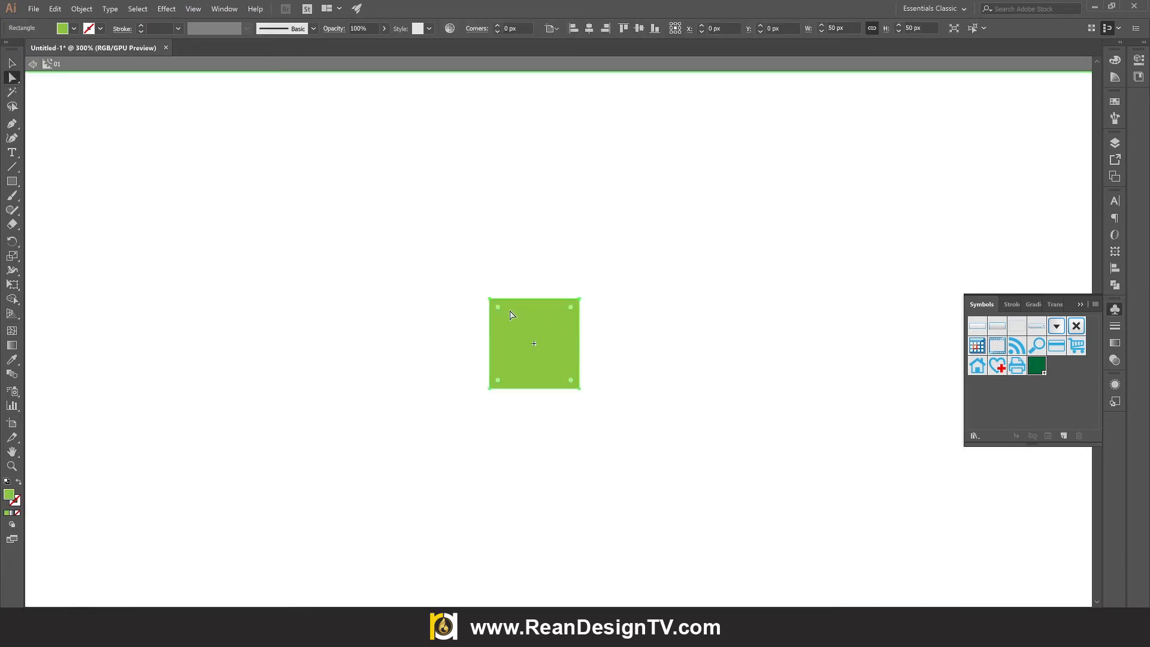
{"action": "left_click_drag", "start_coordinate": [499, 310], "coordinate": [593, 435]}
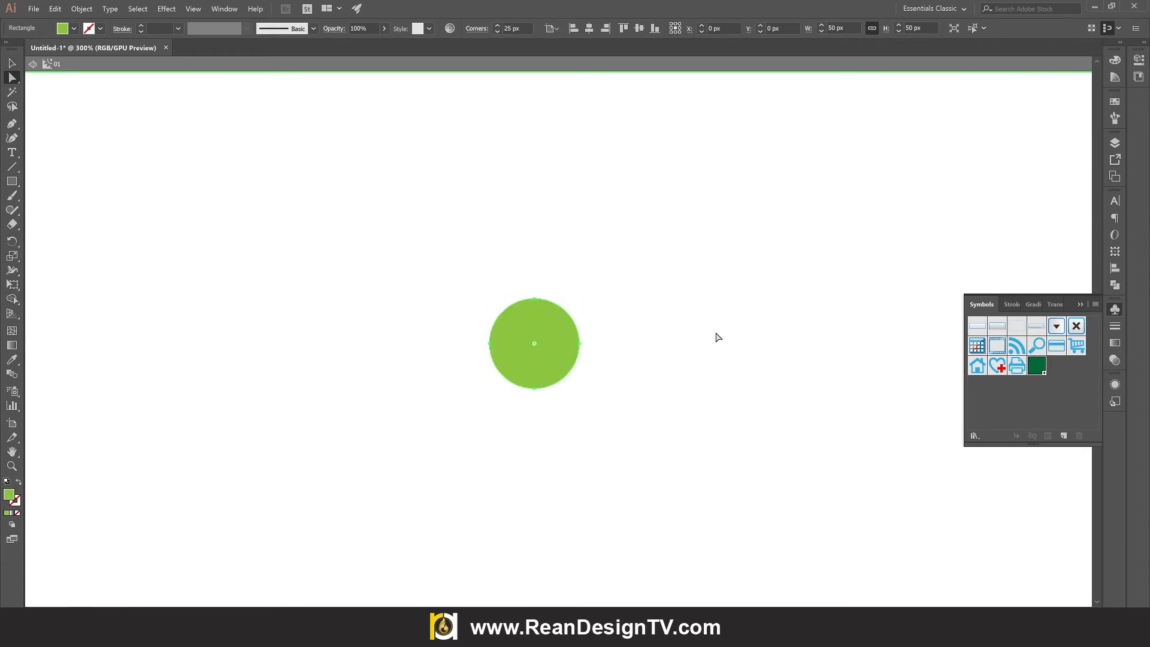
{"action": "left_click", "coordinate": [33, 65]}
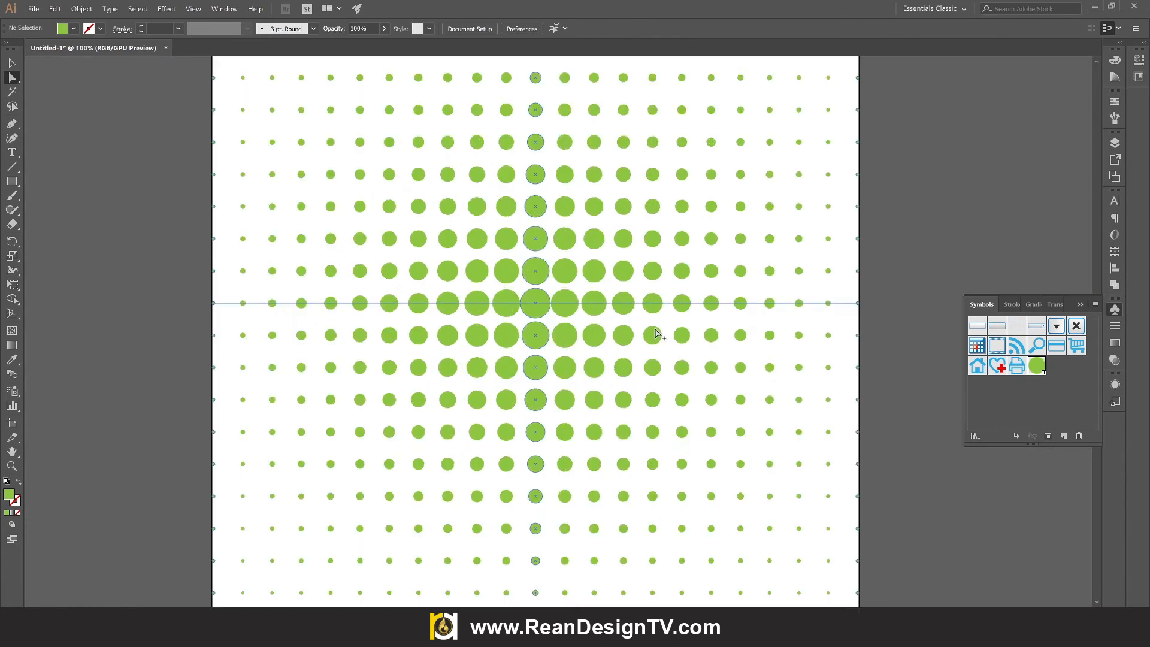
Reopen the circle symbol and reset its corner radius to 0 px to restore the square
{"action": "scroll", "coordinate": [656, 336], "scroll_direction": "up", "scroll_amount": 1}
{"action": "double_click", "coordinate": [1038, 367]}
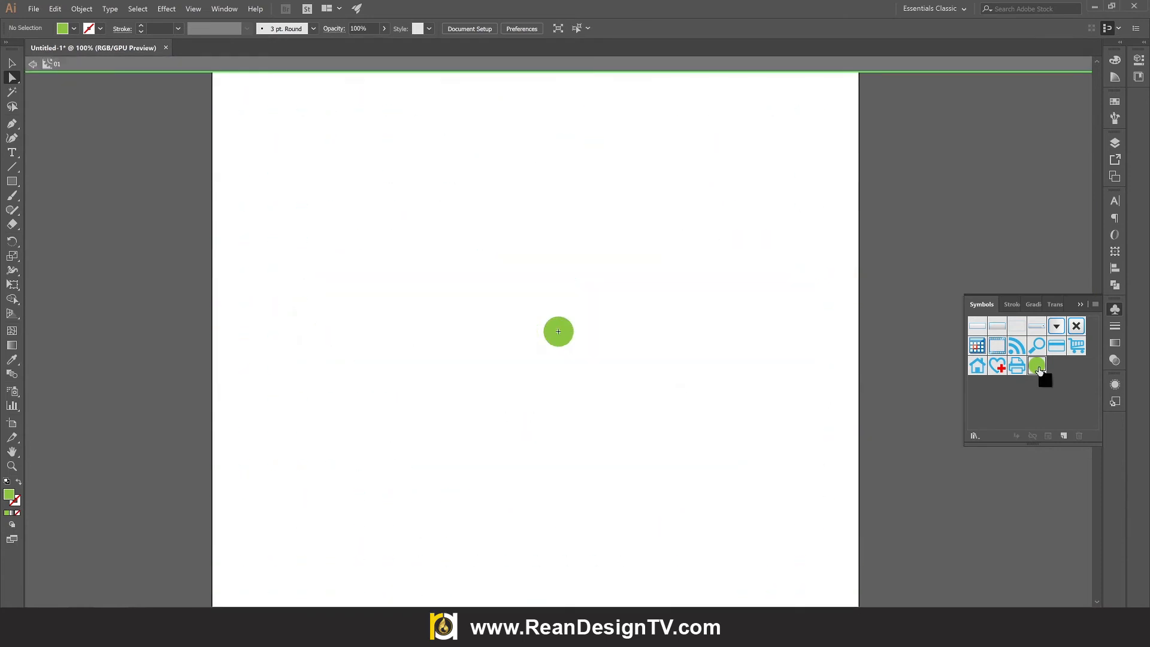
{"action": "left_click", "coordinate": [563, 326]}
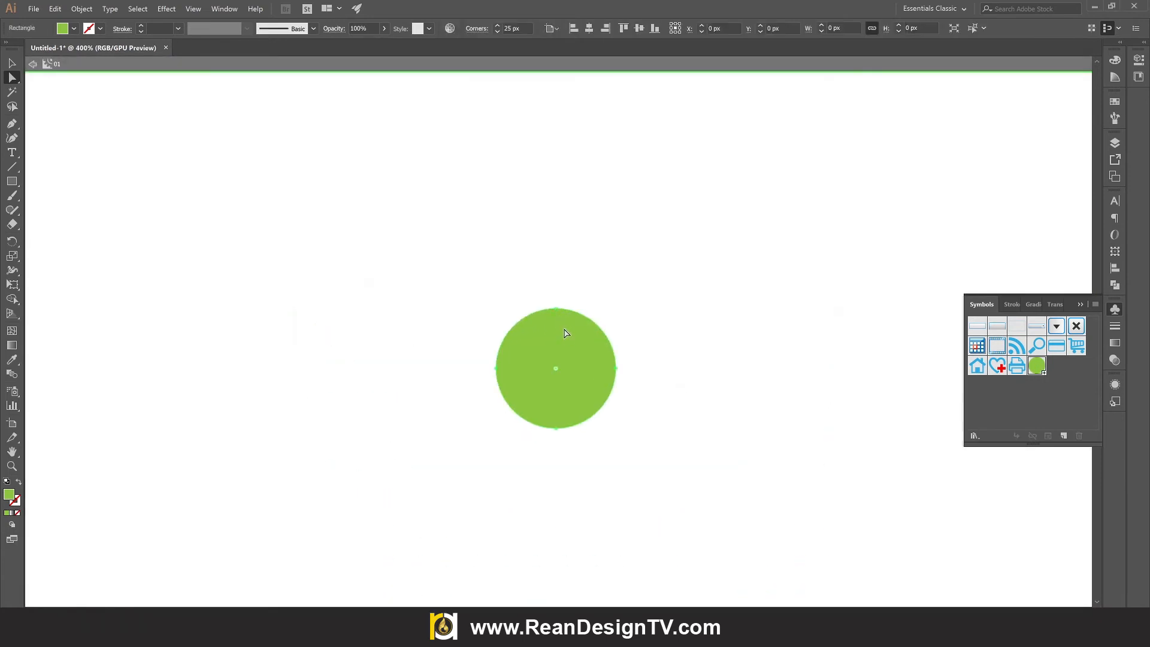
{"action": "left_click_drag", "start_coordinate": [467, 322], "coordinate": [719, 462]}
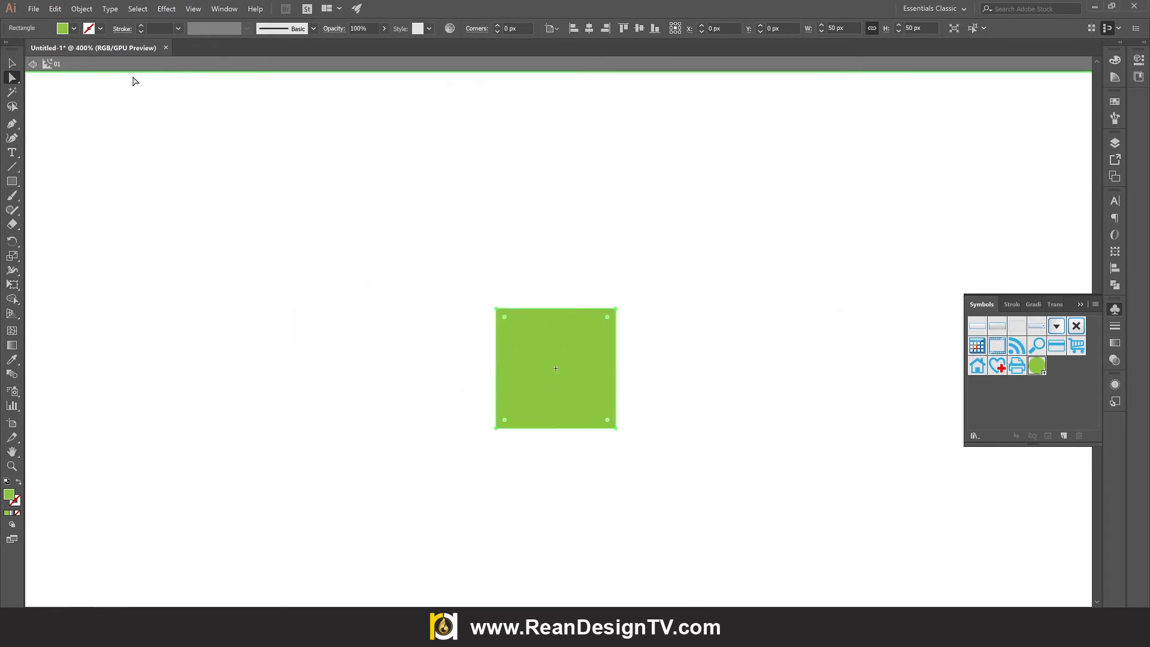
Rotate the symbol's square 45° with Free Transform into a diamond and exit symbol editing
{"action": "left_click", "coordinate": [12, 63]}
{"action": "left_click", "coordinate": [12, 286]}
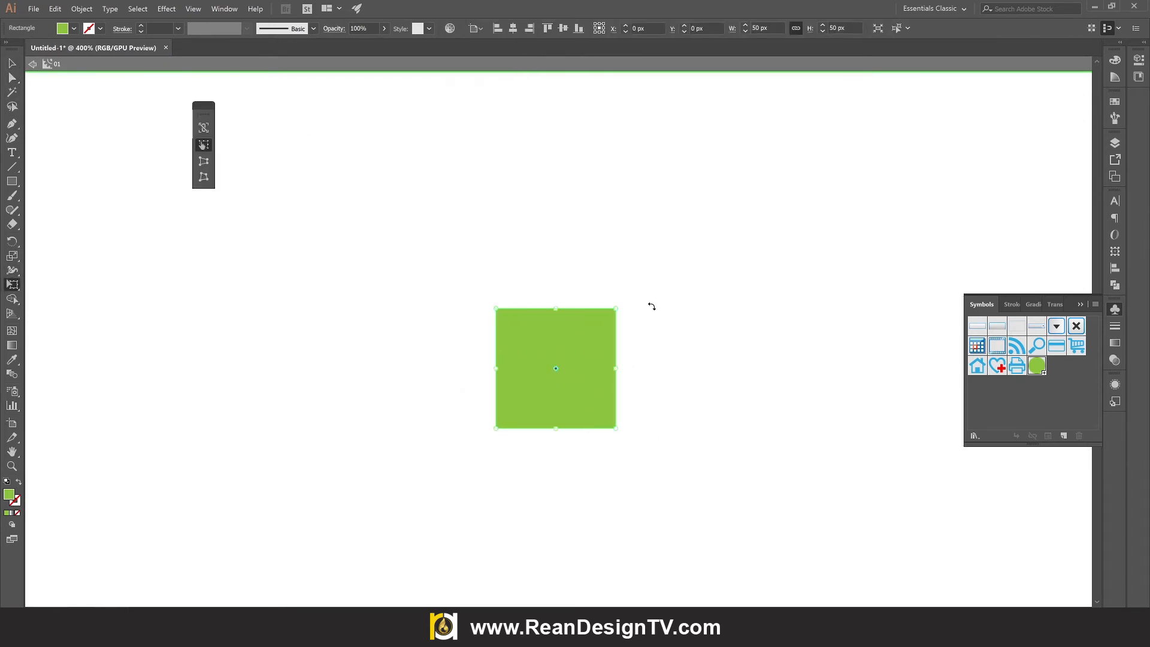
{"action": "left_click_drag", "start_coordinate": [645, 299], "coordinate": [665, 367]}
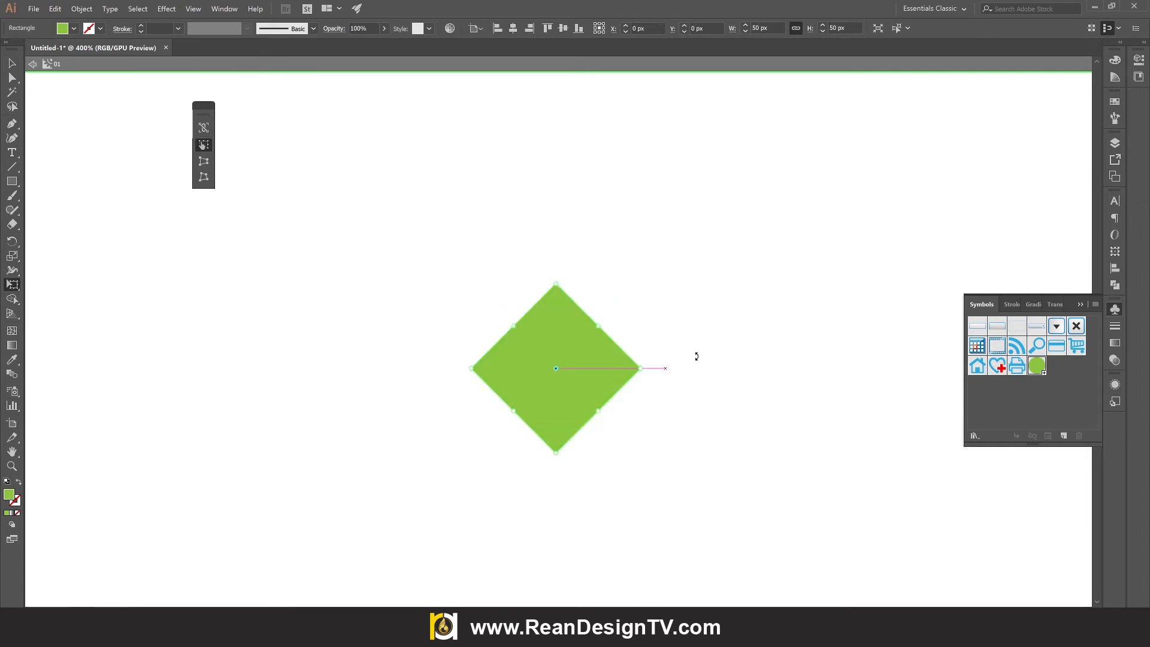
{"action": "left_click", "coordinate": [12, 63]}
{"action": "left_click", "coordinate": [398, 234]}
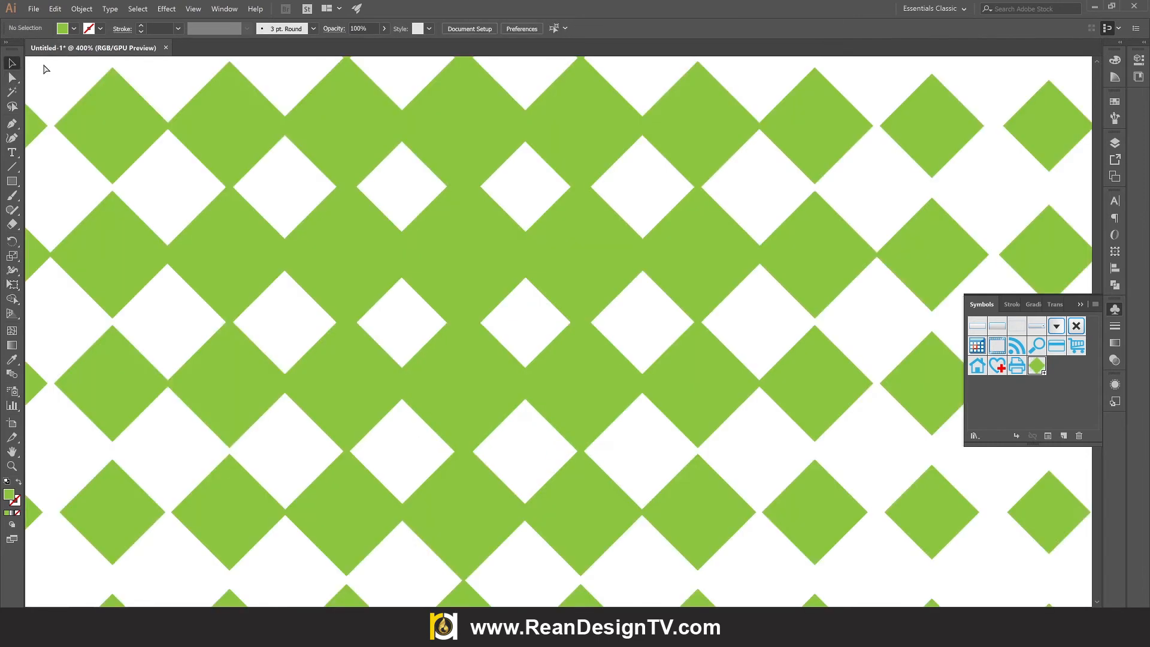
Reopen the diamond symbol, rotate its shape 45° back into an upright square with Free Transform, and exit symbol editing
{"action": "key", "text": "ctrl+1"}
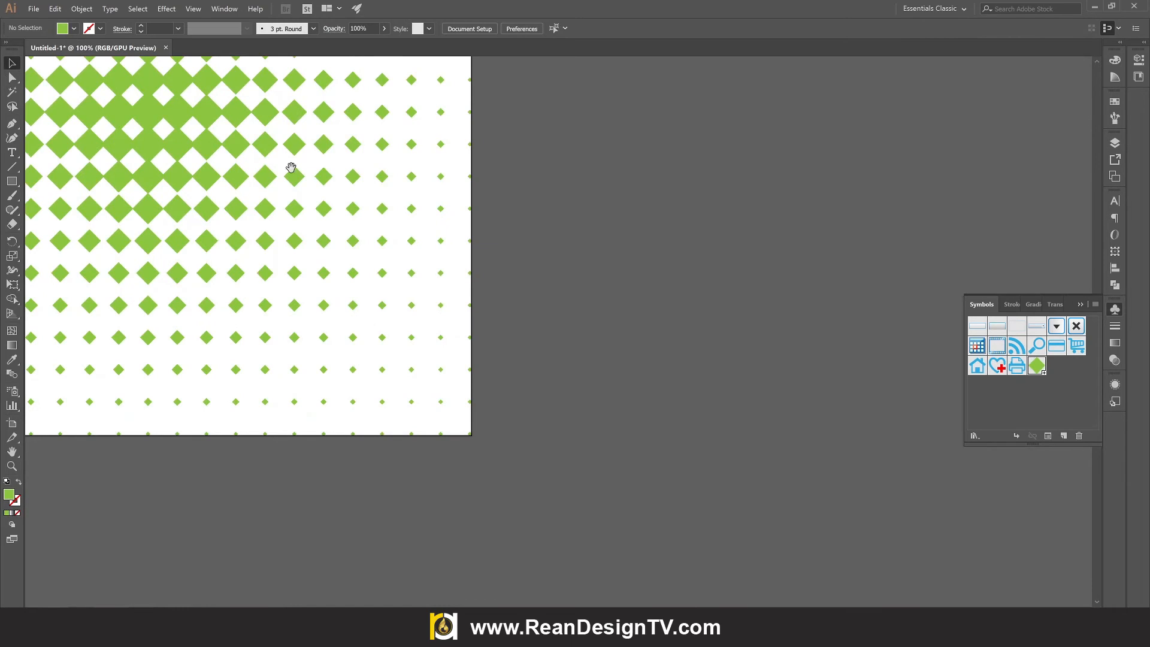
{"action": "left_click_drag", "start_coordinate": [242, 207], "coordinate": [582, 378]}
{"action": "scroll", "coordinate": [475, 293], "scroll_direction": "down", "scroll_amount": 2}
{"action": "scroll", "coordinate": [479, 278], "scroll_direction": "up", "scroll_amount": 1}
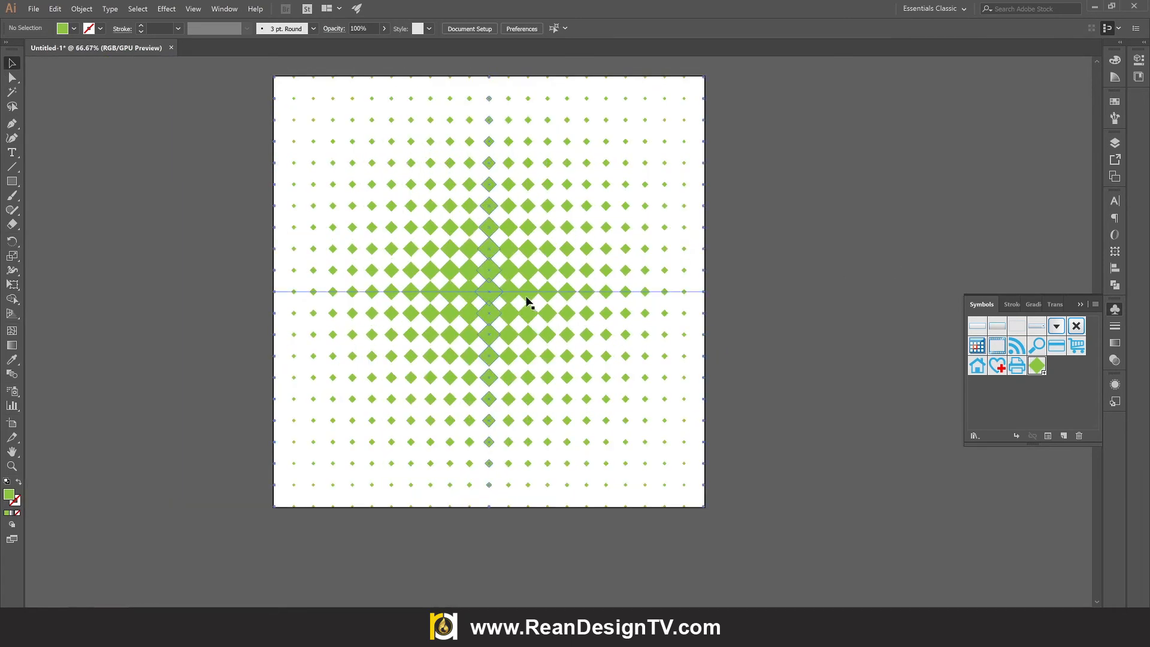
{"action": "left_click_drag", "start_coordinate": [766, 308], "coordinate": [748, 309]}
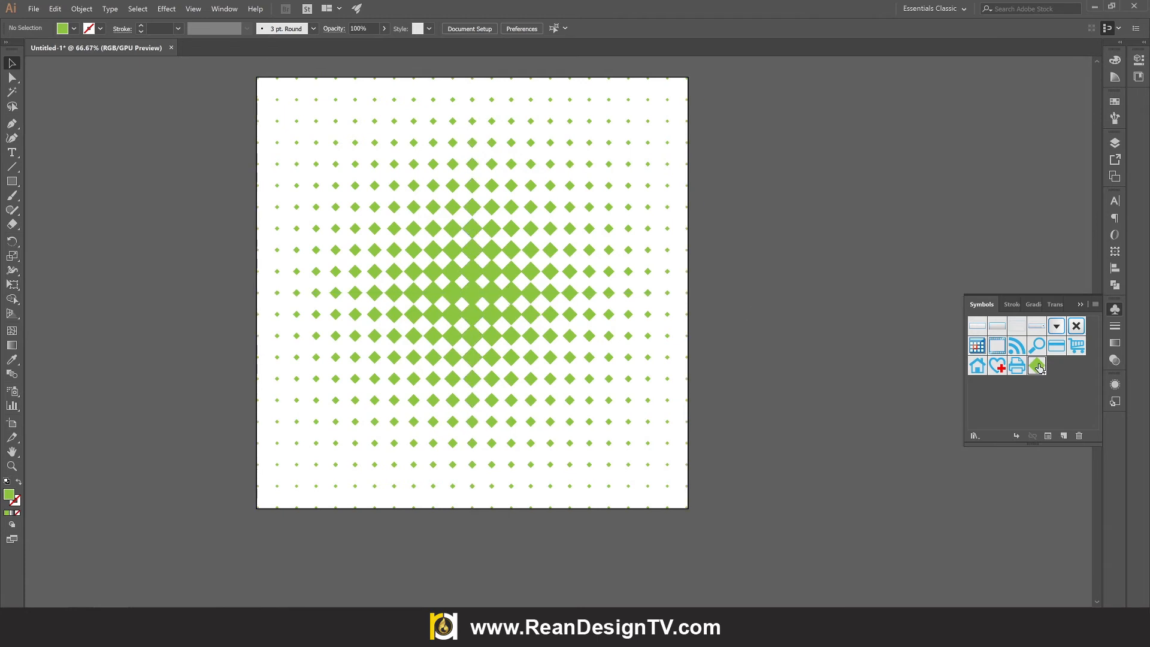
{"action": "double_click", "coordinate": [1039, 367]}
{"action": "left_click", "coordinate": [565, 338]}
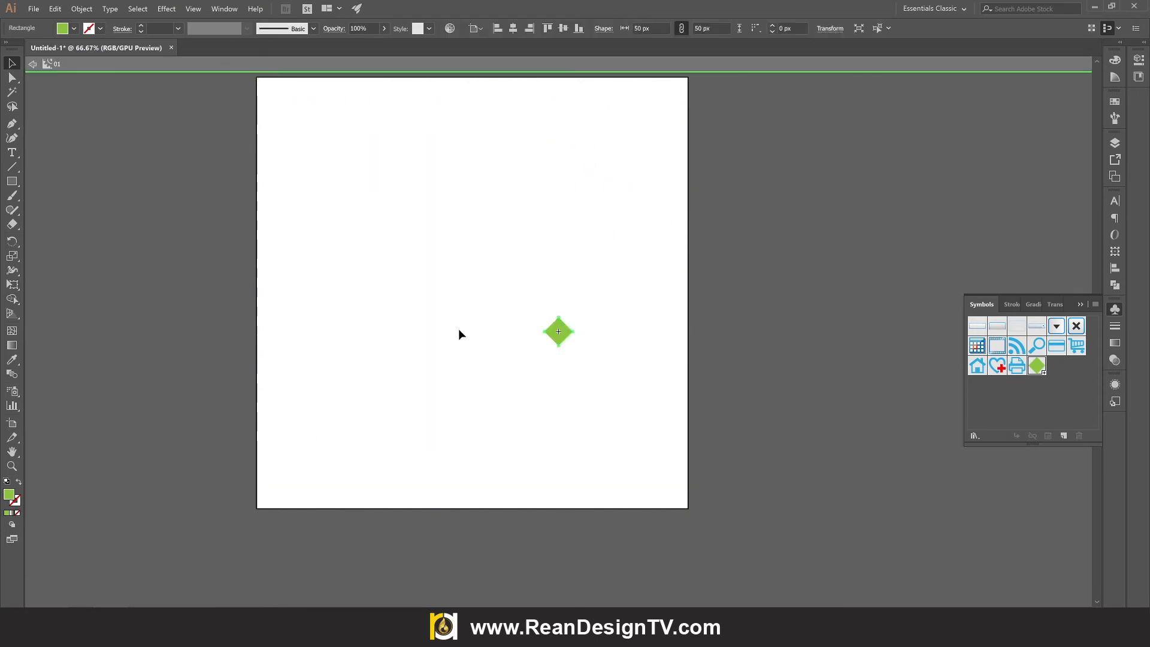
{"action": "left_click", "coordinate": [12, 285]}
{"action": "scroll", "coordinate": [641, 379], "scroll_direction": "up", "scroll_amount": 3}
{"action": "left_click_drag", "start_coordinate": [531, 286], "coordinate": [498, 233]}
{"action": "left_click", "coordinate": [12, 63]}
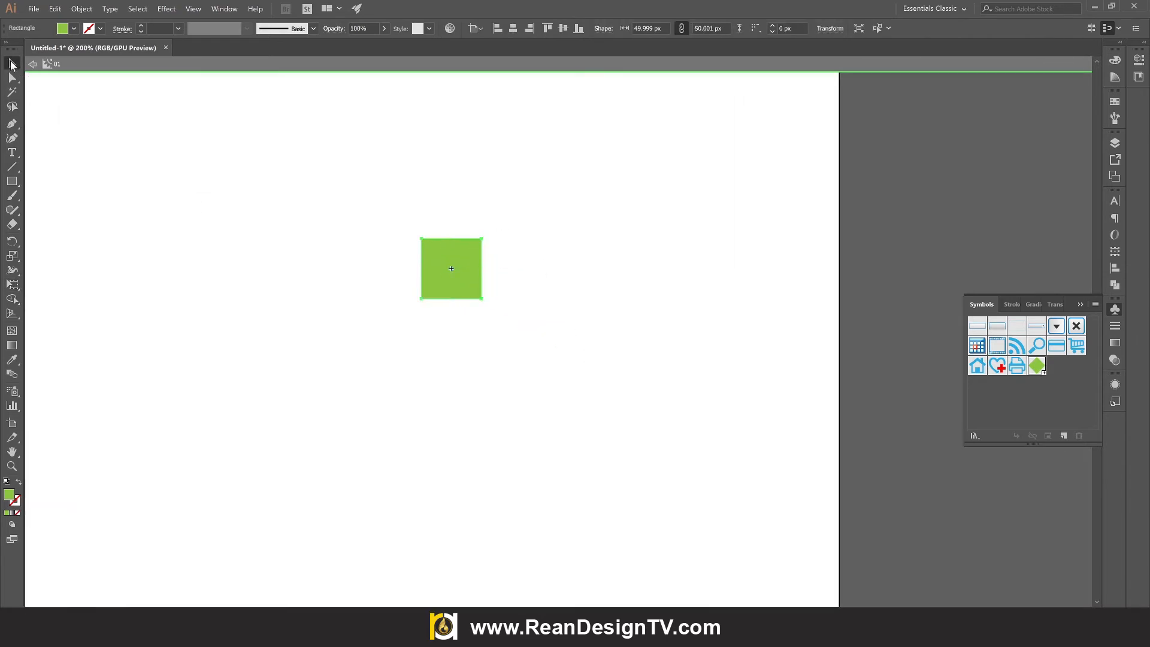
{"action": "double_click", "coordinate": [928, 211]}
{"action": "scroll", "coordinate": [496, 294], "scroll_direction": "down", "scroll_amount": 3}
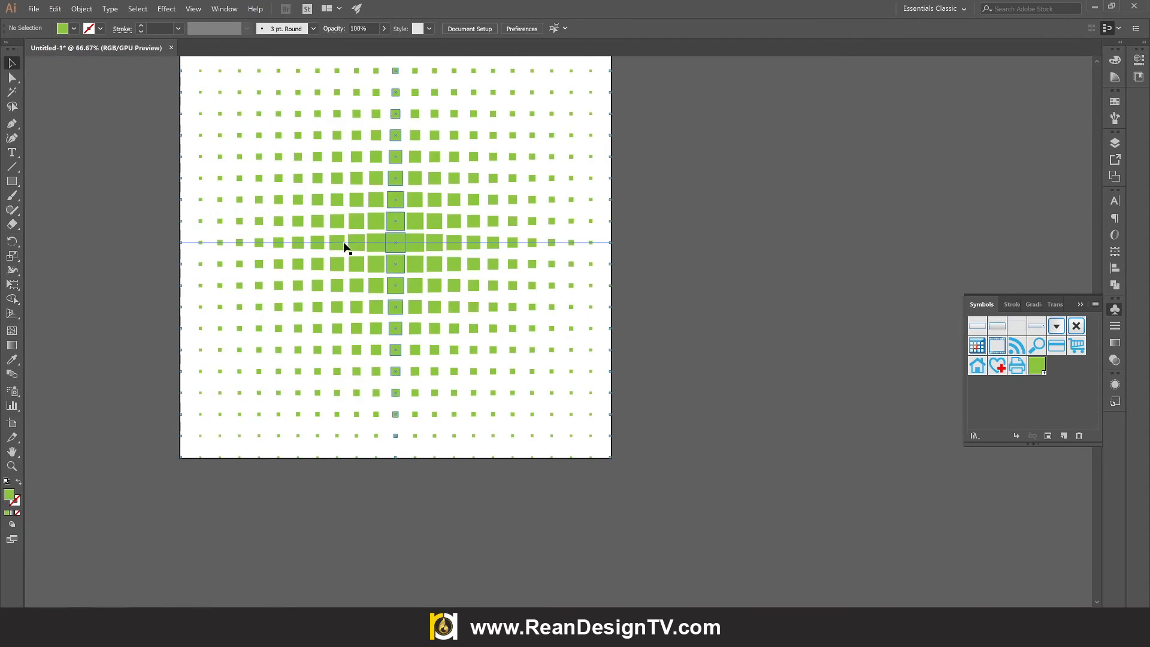
{"action": "scroll", "coordinate": [739, 343], "scroll_direction": "up", "scroll_amount": 1}
{"action": "left_click_drag", "start_coordinate": [740, 333], "coordinate": [666, 340]}
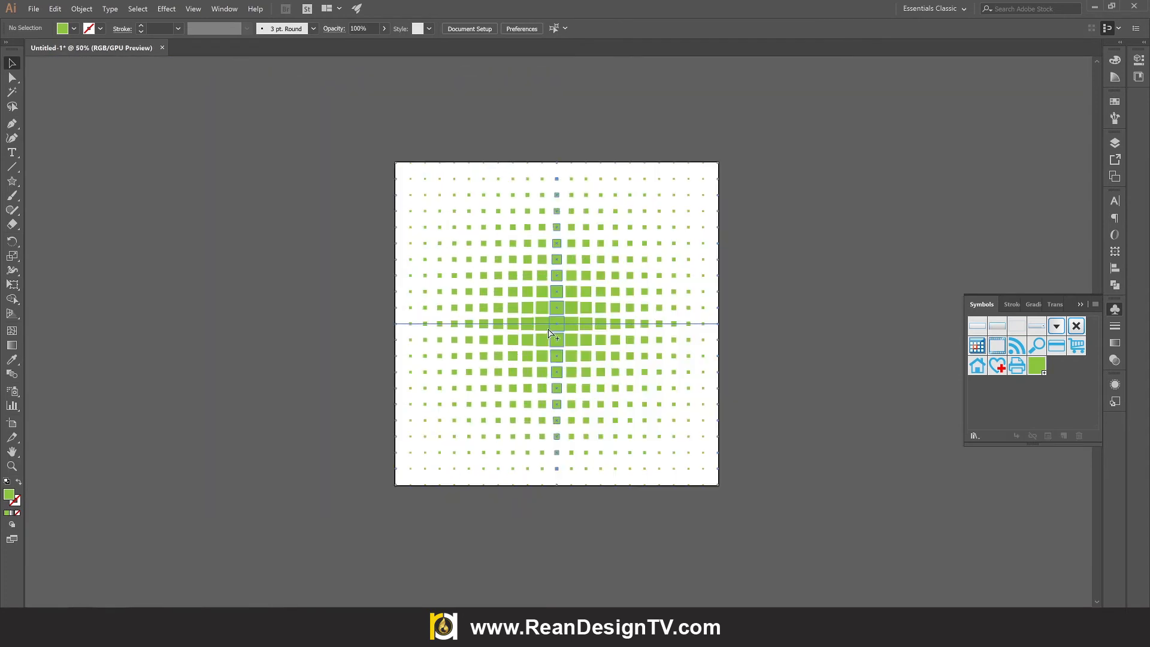
{"action": "scroll", "coordinate": [568, 325], "scroll_direction": "up", "scroll_amount": 1}
{"action": "double_click", "coordinate": [555, 326]}
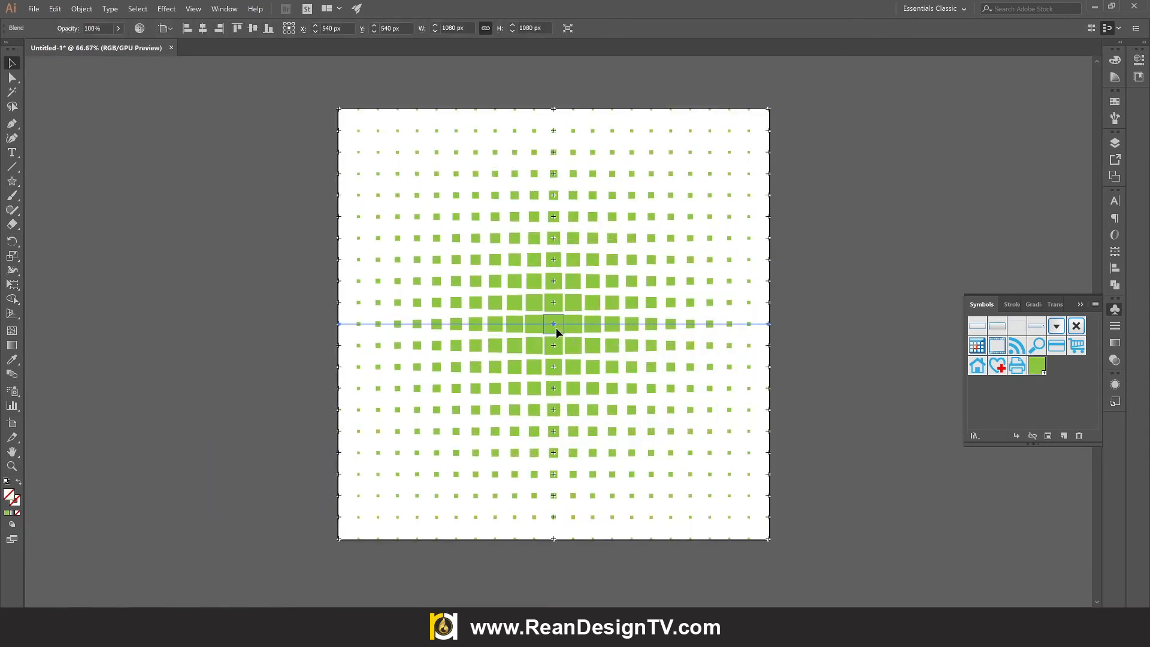
{"action": "left_click", "coordinate": [556, 327]}
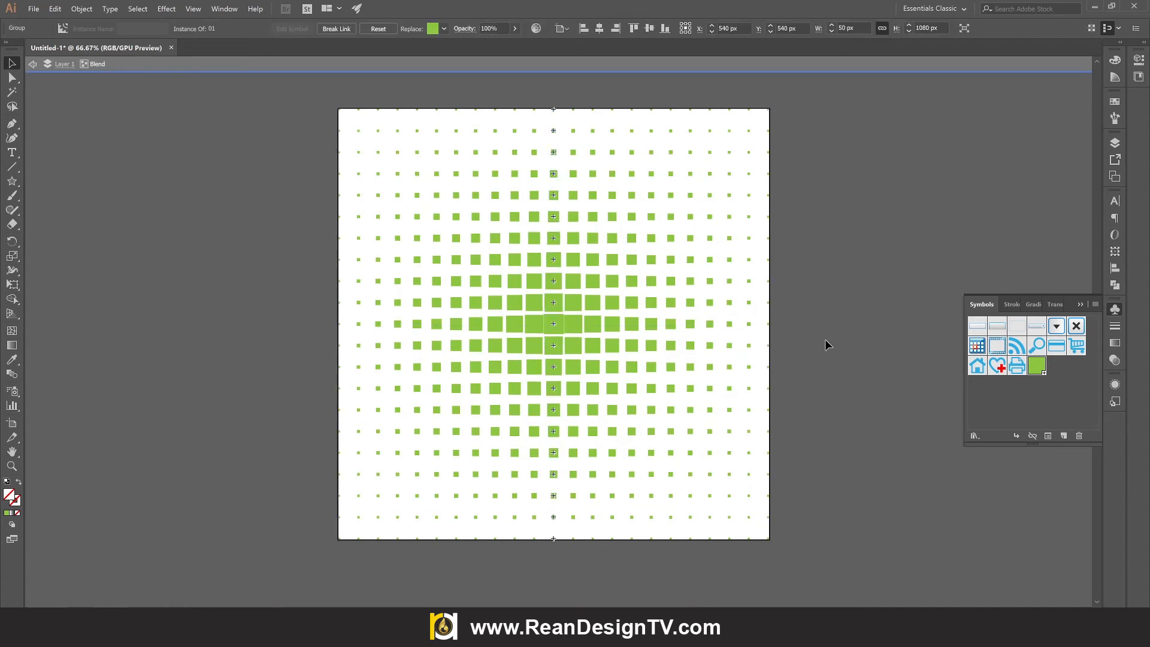
{"action": "double_click", "coordinate": [825, 339]}
{"action": "left_click", "coordinate": [557, 330]}
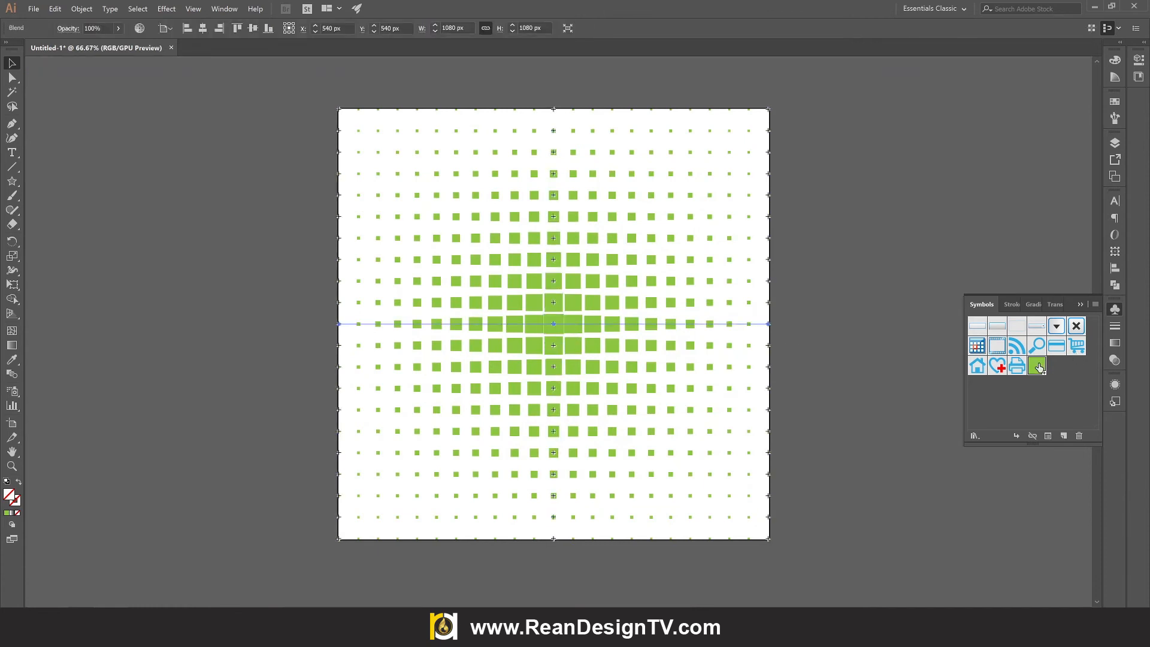
Reopen the square symbol and create a 4-point star beside the square with radii of 15 px and 50 px
{"action": "double_click", "coordinate": [1037, 365]}
{"action": "left_click", "coordinate": [564, 339]}
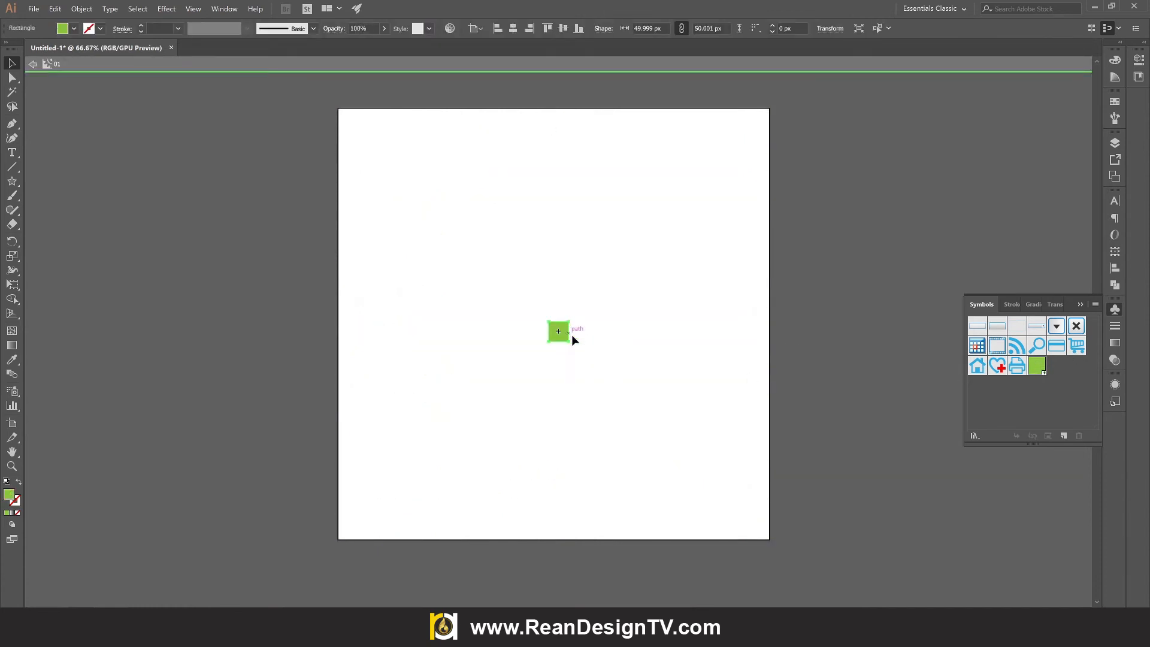
{"action": "left_click", "coordinate": [12, 181]}
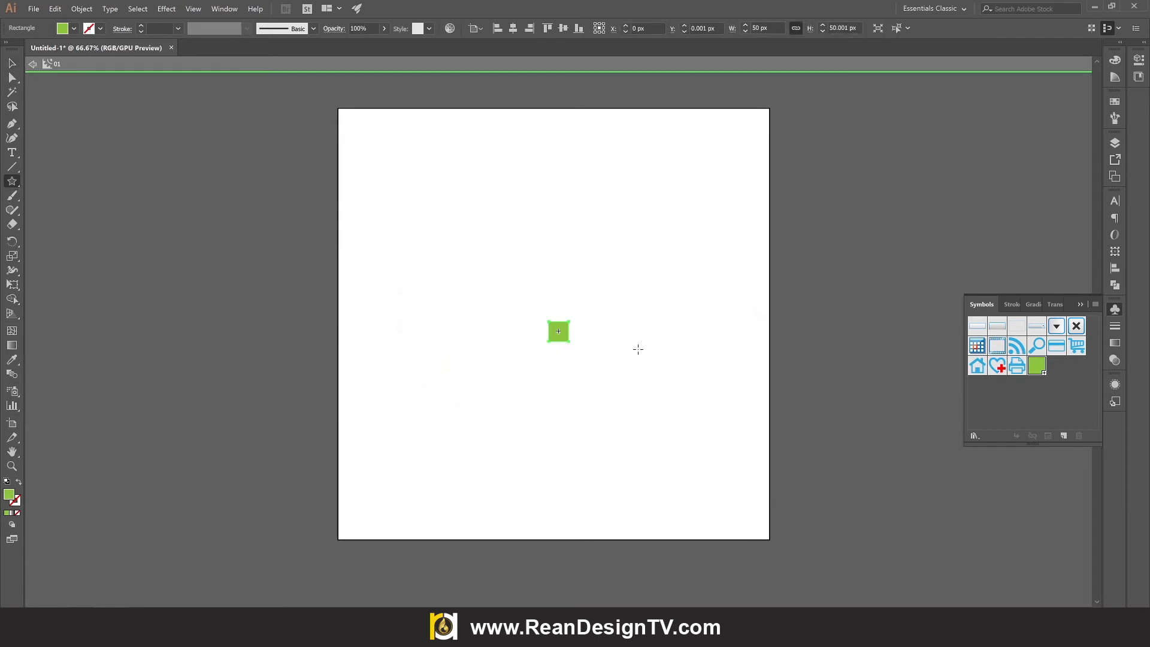
{"action": "scroll", "coordinate": [589, 331], "scroll_direction": "up", "scroll_amount": 2}
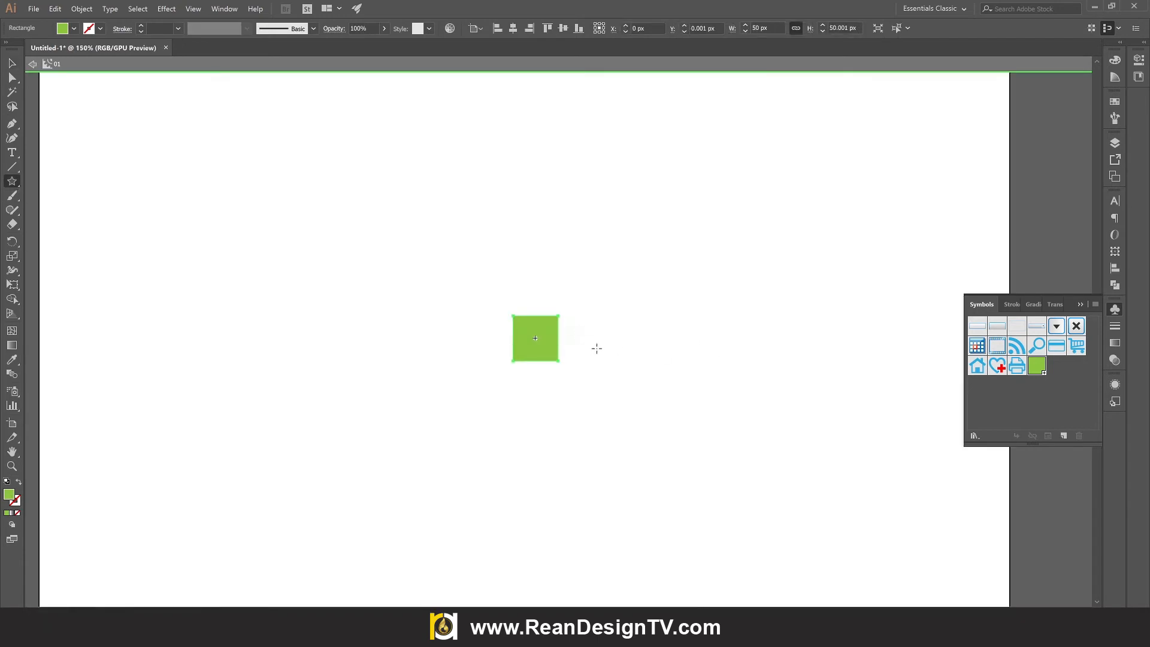
{"action": "left_click", "coordinate": [609, 338]}
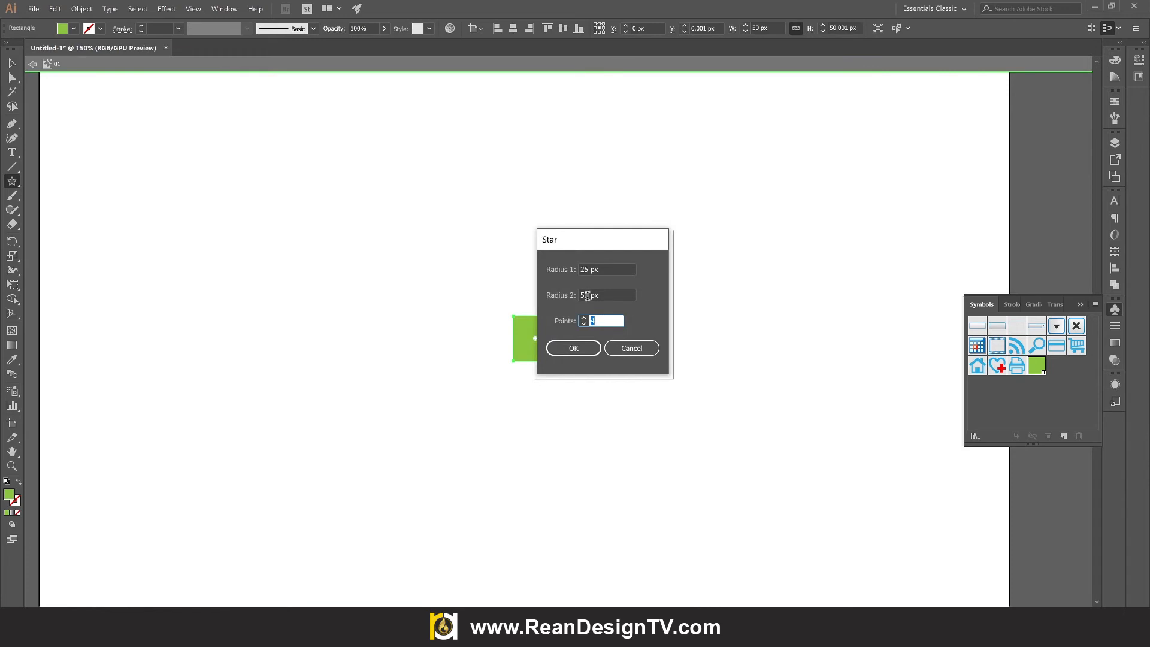
{"action": "left_click", "coordinate": [588, 295]}
{"action": "left_click", "coordinate": [588, 270]}
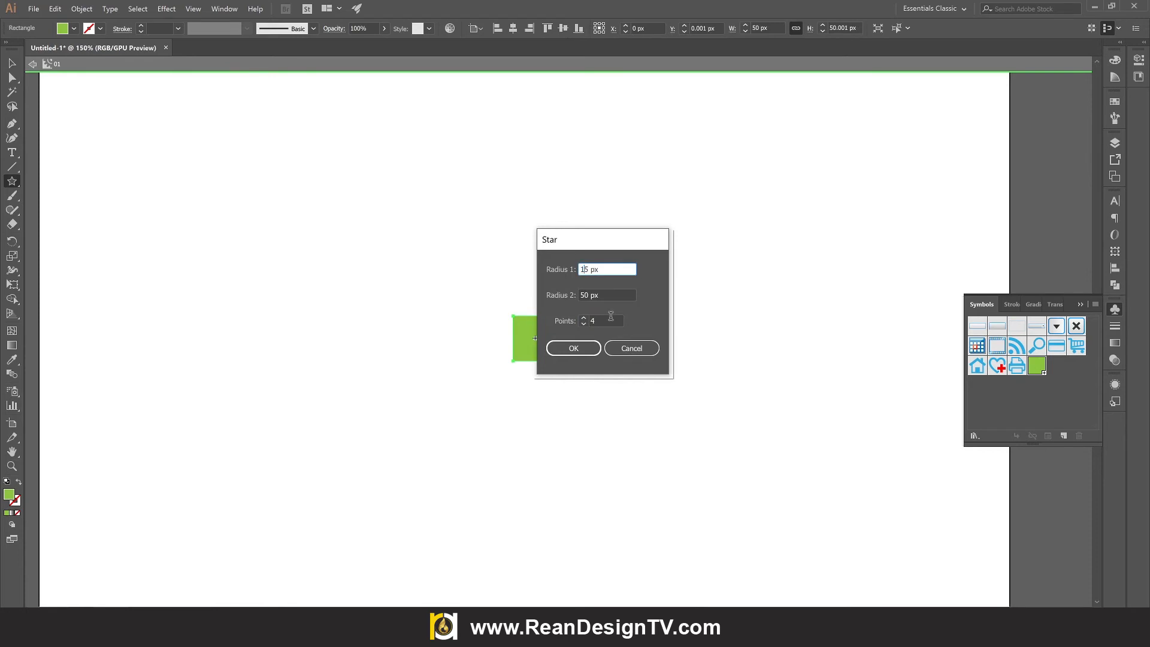
{"action": "left_click", "coordinate": [587, 352]}
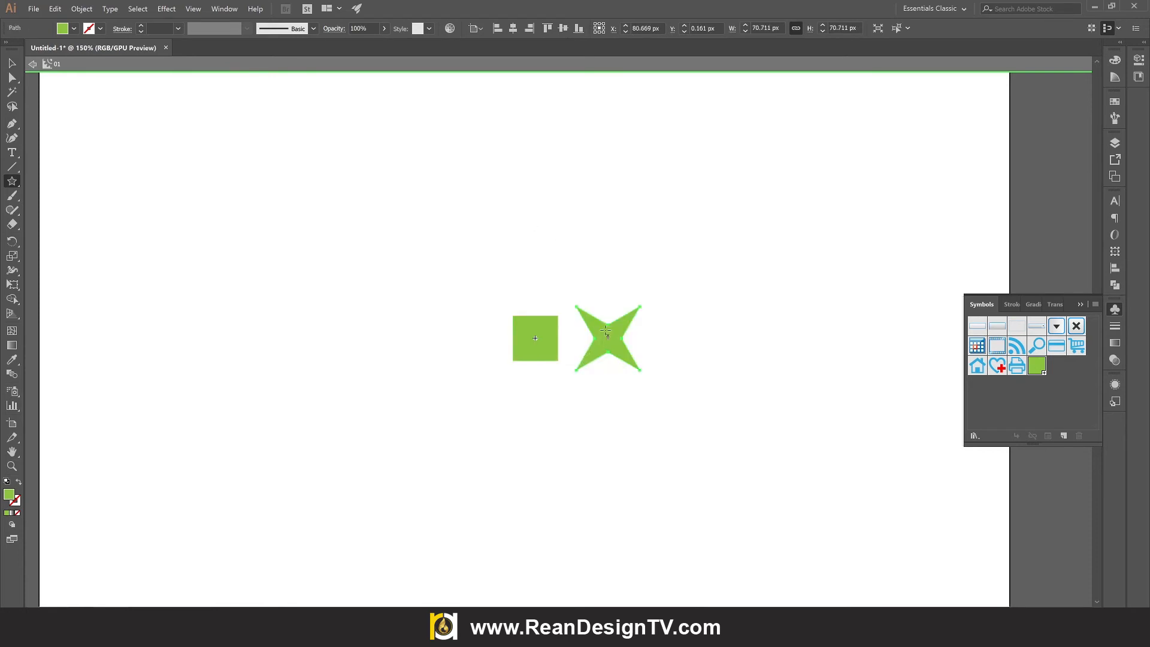
Round the star's four inner corners to about 54.74 px with Direct Selection, leaving its outer tips sharp
{"action": "left_click", "coordinate": [17, 77]}
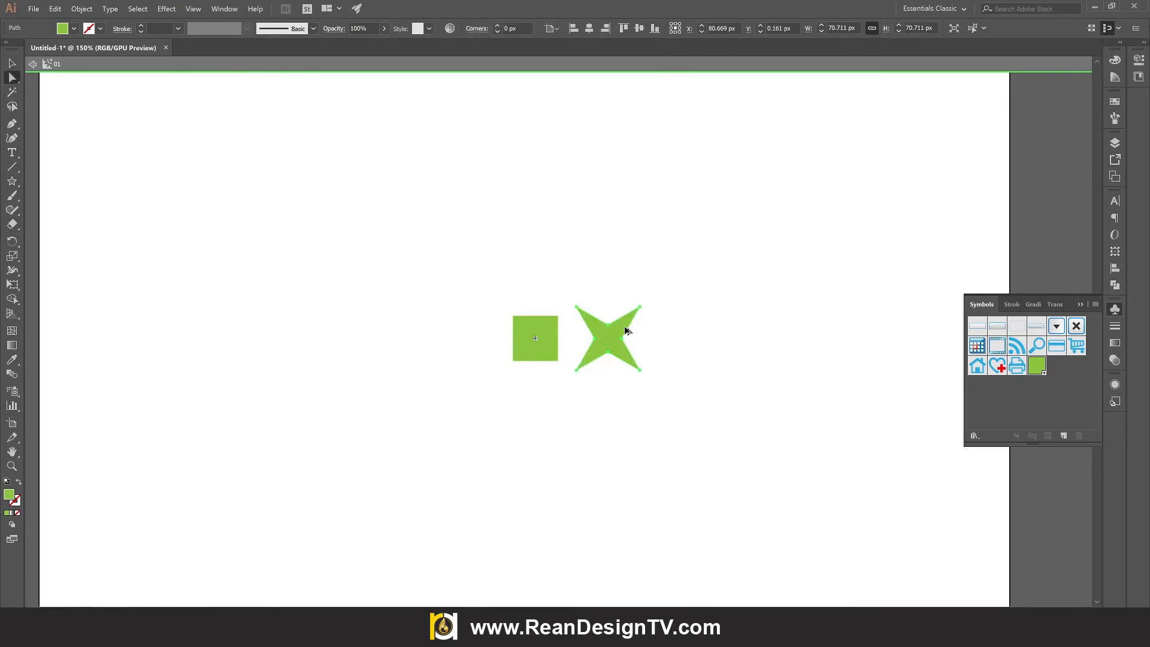
{"action": "key", "text": "ctrl+="}
{"action": "key", "text": "ctrl+="}
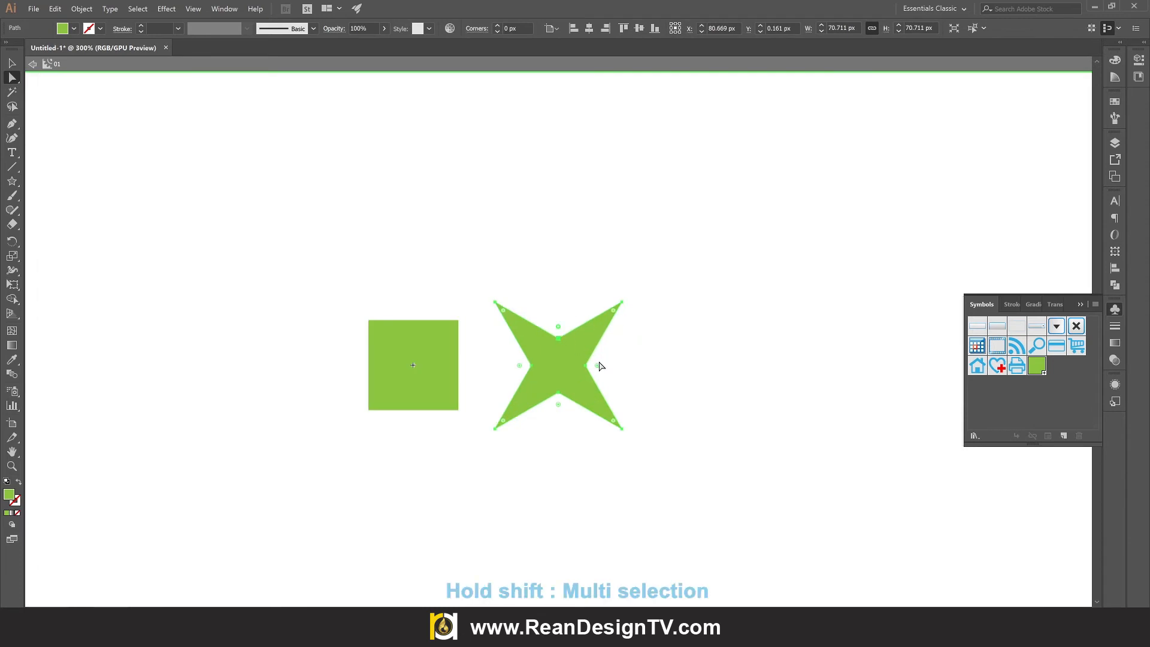
{"action": "left_click", "coordinate": [558, 407], "text": "shift"}
{"action": "left_click_drag", "start_coordinate": [559, 407], "coordinate": [559, 507]}
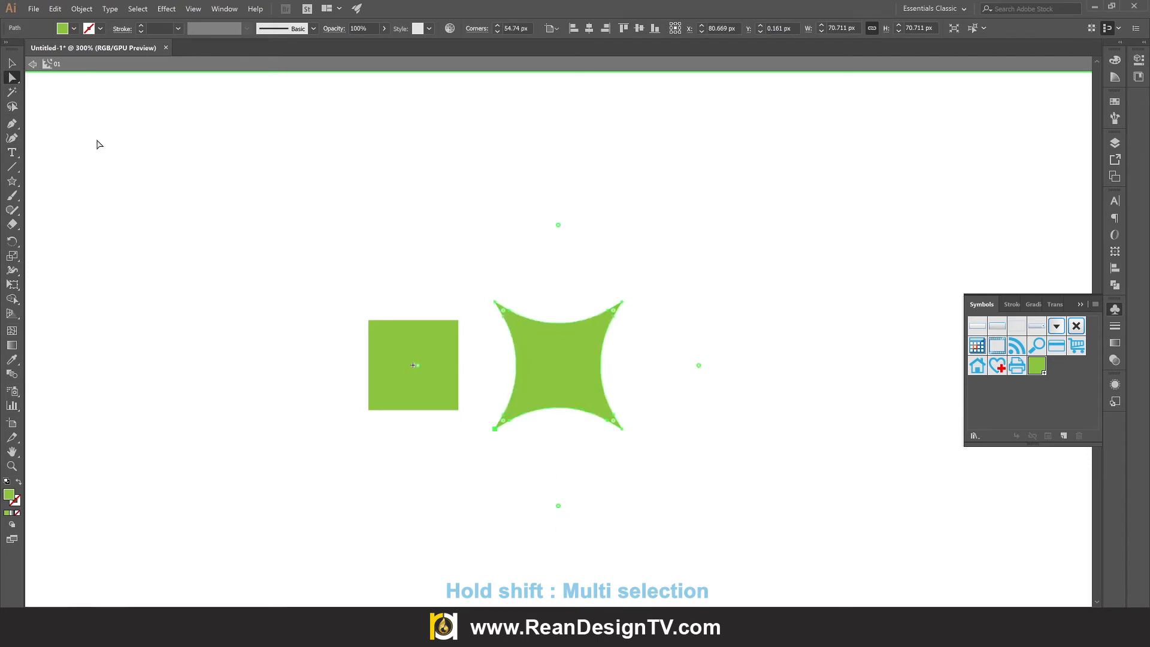
Replace the square with the curved star, centred on the symbol's registration point, and exit symbol editing
{"action": "left_click", "coordinate": [13, 64]}
{"action": "left_click", "coordinate": [267, 154]}
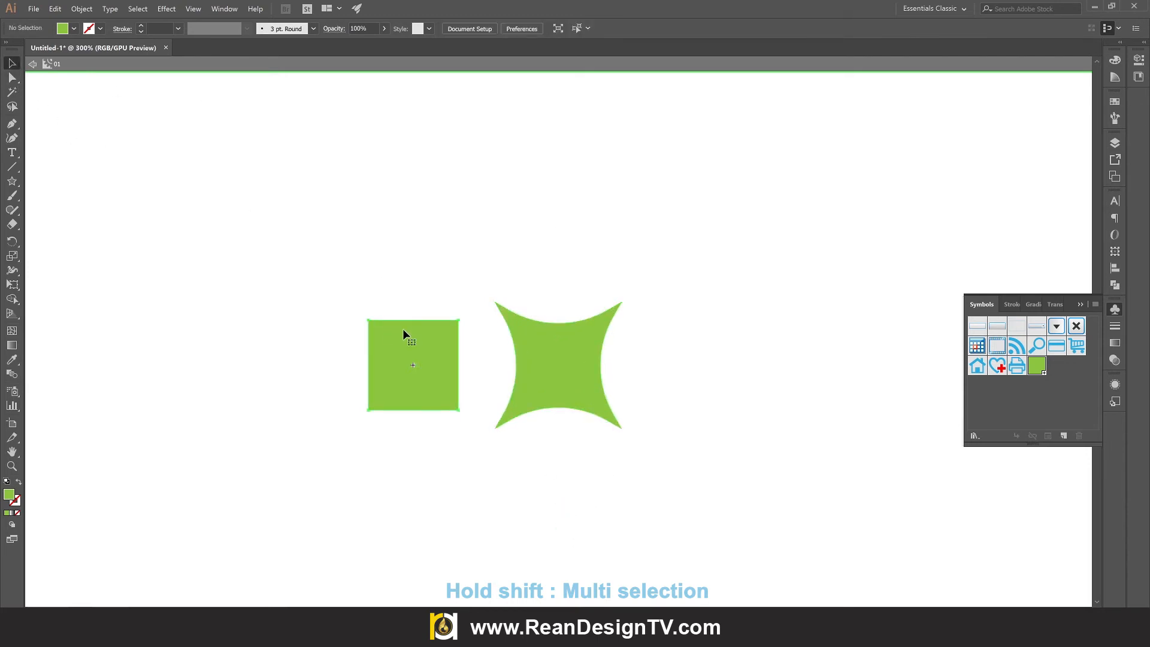
{"action": "left_click", "coordinate": [404, 334]}
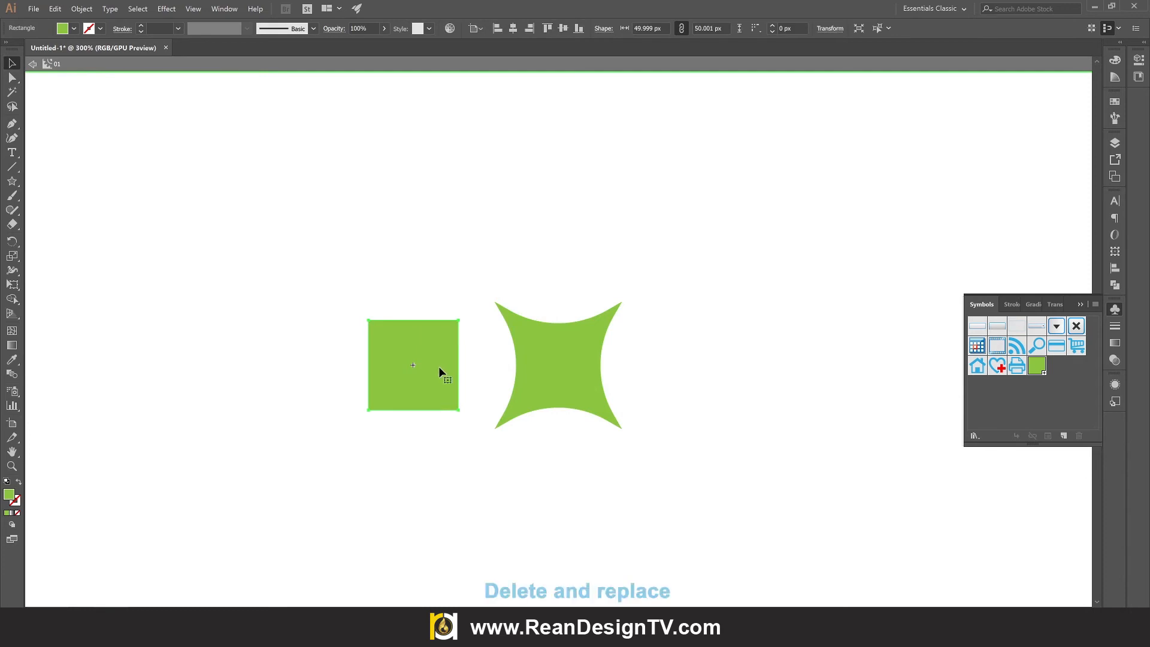
{"action": "key", "text": "Delete"}
{"action": "left_click_drag", "start_coordinate": [555, 363], "coordinate": [434, 369]}
{"action": "left_click", "coordinate": [633, 364]}
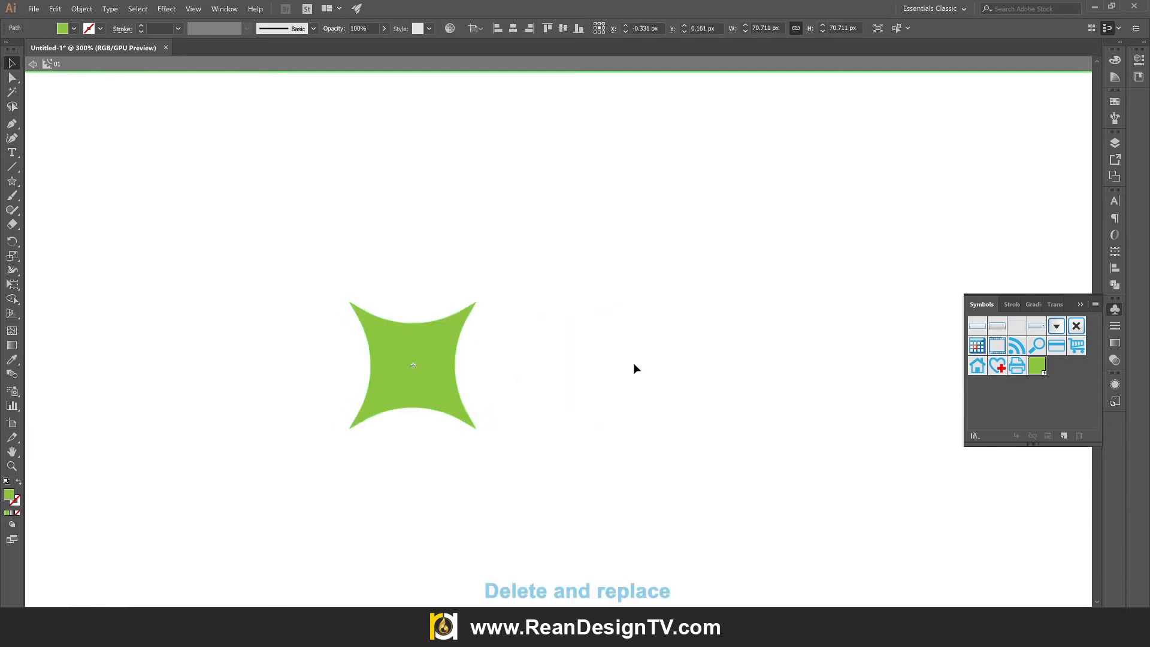
{"action": "scroll", "coordinate": [635, 363], "scroll_direction": "down", "scroll_amount": 6}
{"action": "scroll", "coordinate": [710, 386], "scroll_direction": "up", "scroll_amount": 2}
{"action": "double_click", "coordinate": [800, 376]}
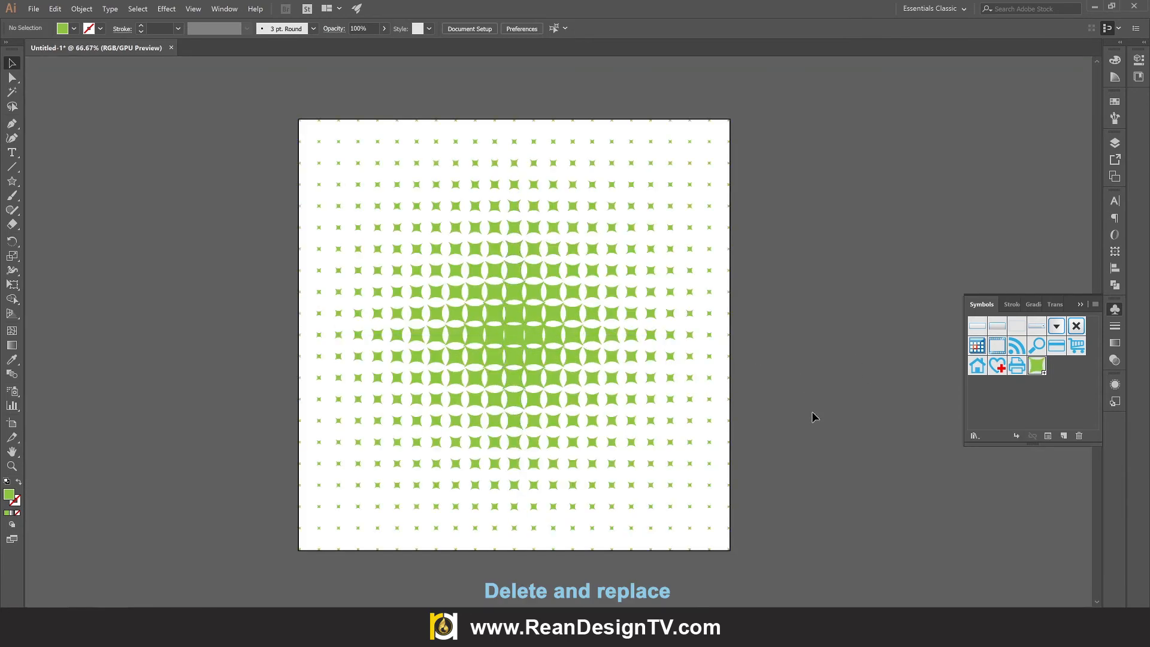
Reopen the curved star symbol, scale the star proportionally to 50 × 50 px, and exit symbol editing
{"action": "double_click", "coordinate": [1037, 367]}
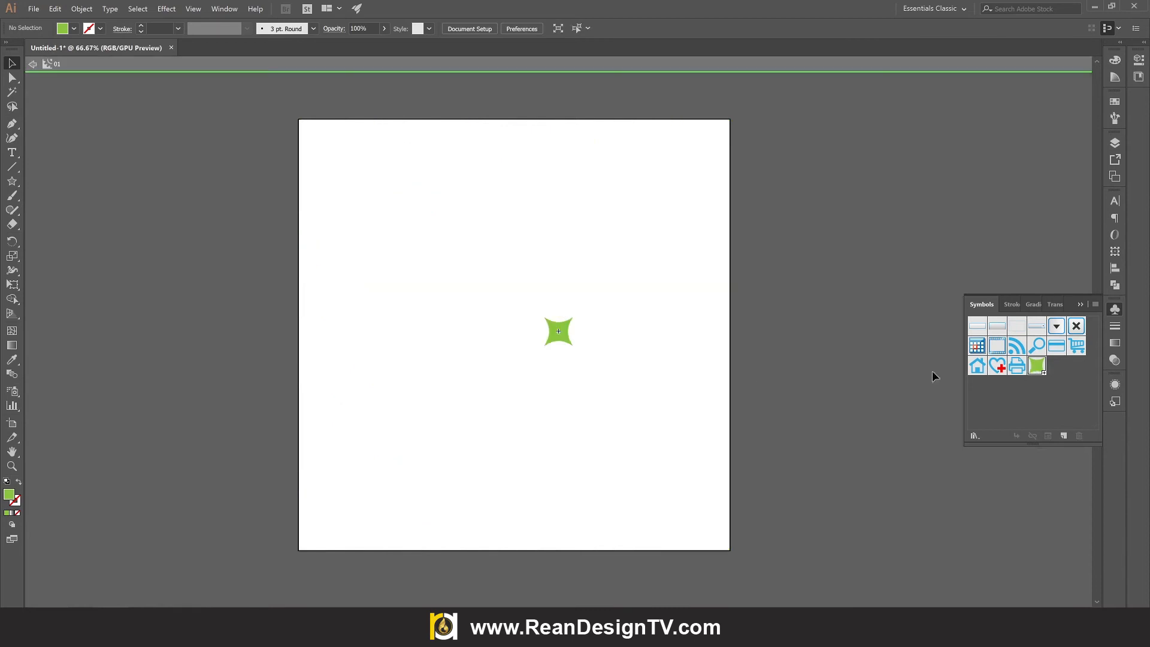
{"action": "left_click", "coordinate": [560, 324]}
{"action": "scroll", "coordinate": [560, 322], "scroll_direction": "up", "scroll_amount": 4}
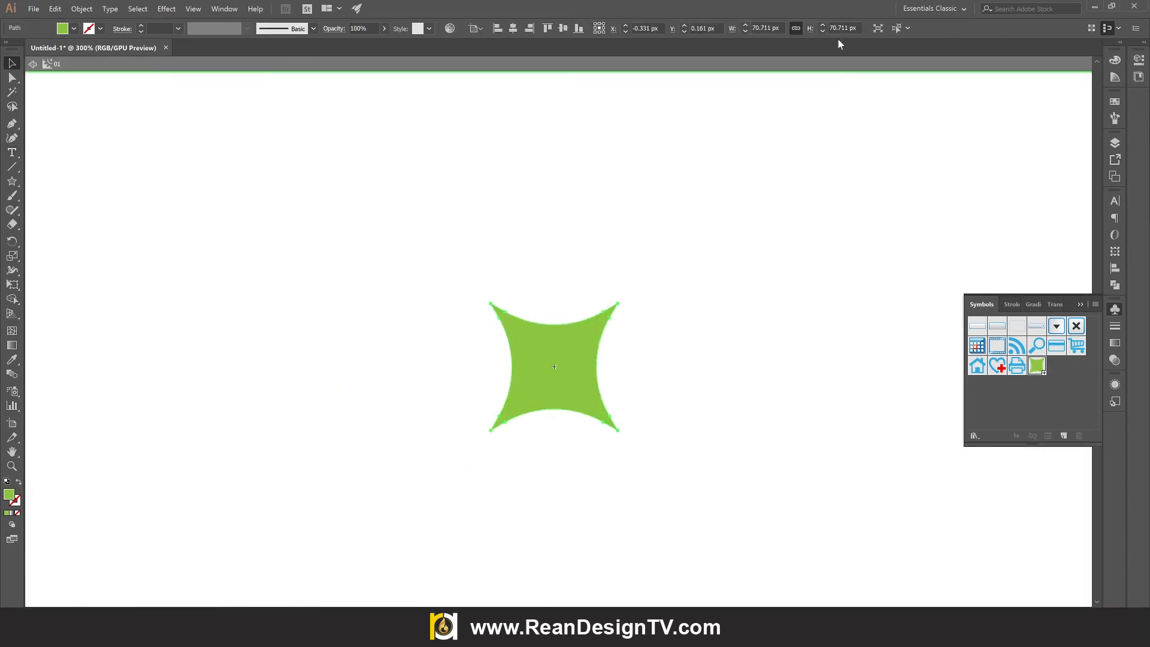
{"action": "left_click", "coordinate": [823, 32]}
{"action": "left_click", "coordinate": [822, 31]}
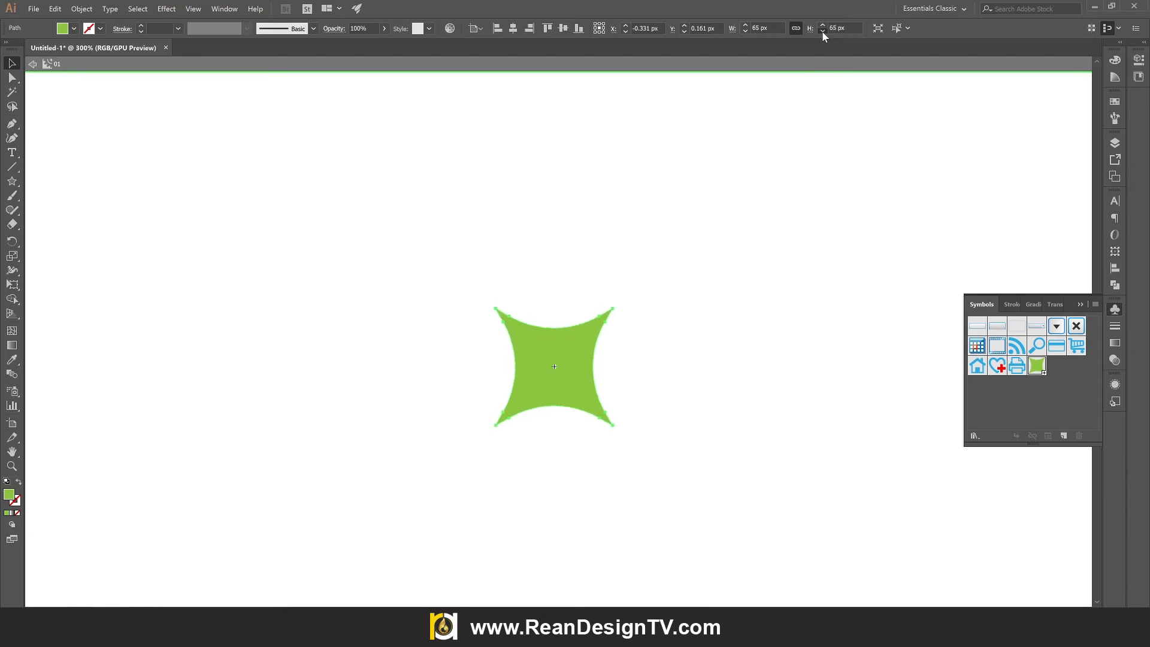
{"action": "left_click", "coordinate": [823, 31]}
{"action": "left_click", "coordinate": [823, 31]}
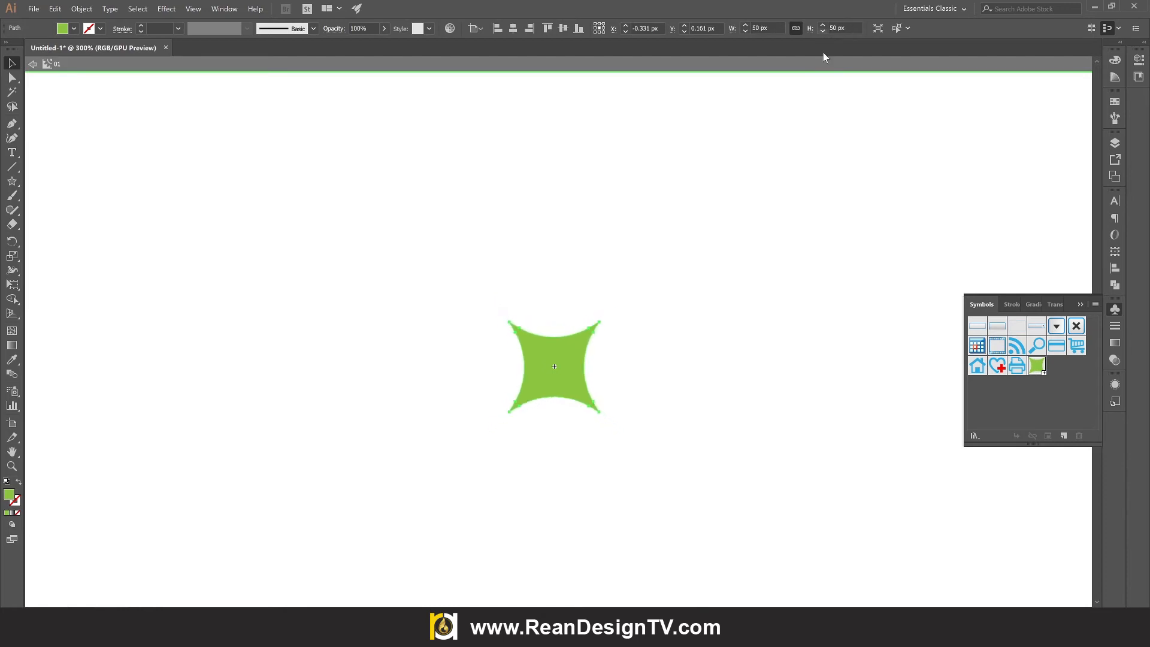
{"action": "left_click", "coordinate": [32, 63]}
{"action": "key", "text": "ctrl+minus"}
{"action": "key", "text": "ctrl+minus"}
{"action": "key", "text": "ctrl+minus"}
{"action": "key", "text": "ctrl+minus"}
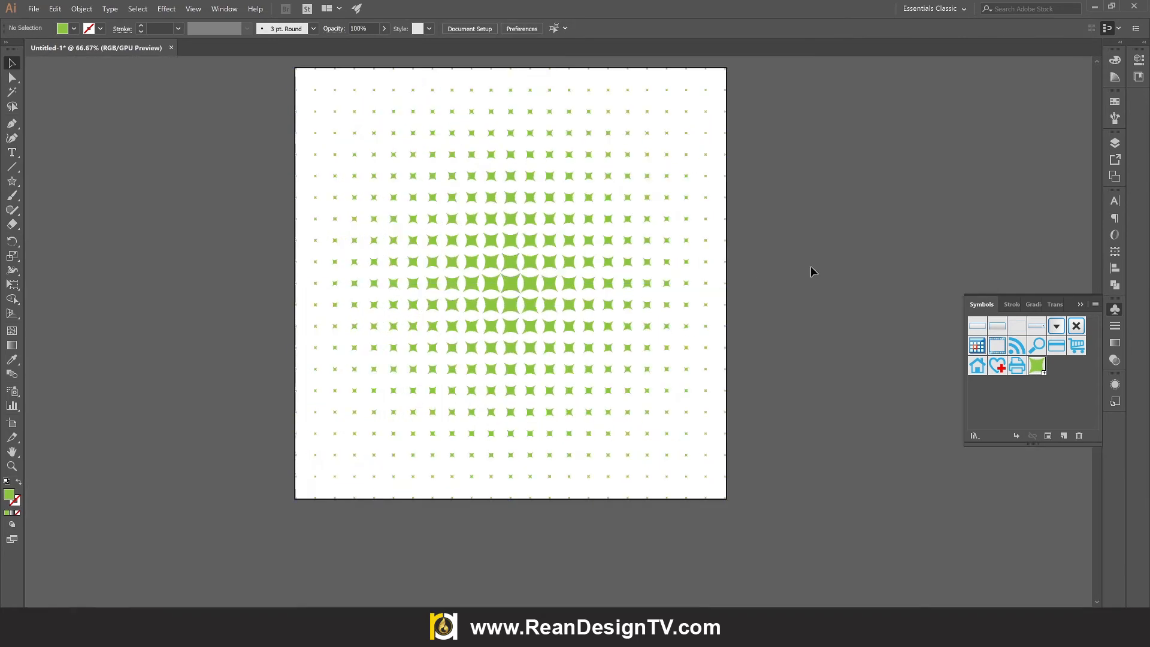
Reopen the curved star symbol, rotate the star 45° with Free Transform so its tips point along the axes, and exit symbol editing
{"action": "scroll", "coordinate": [811, 267], "scroll_direction": "up", "scroll_amount": 2}
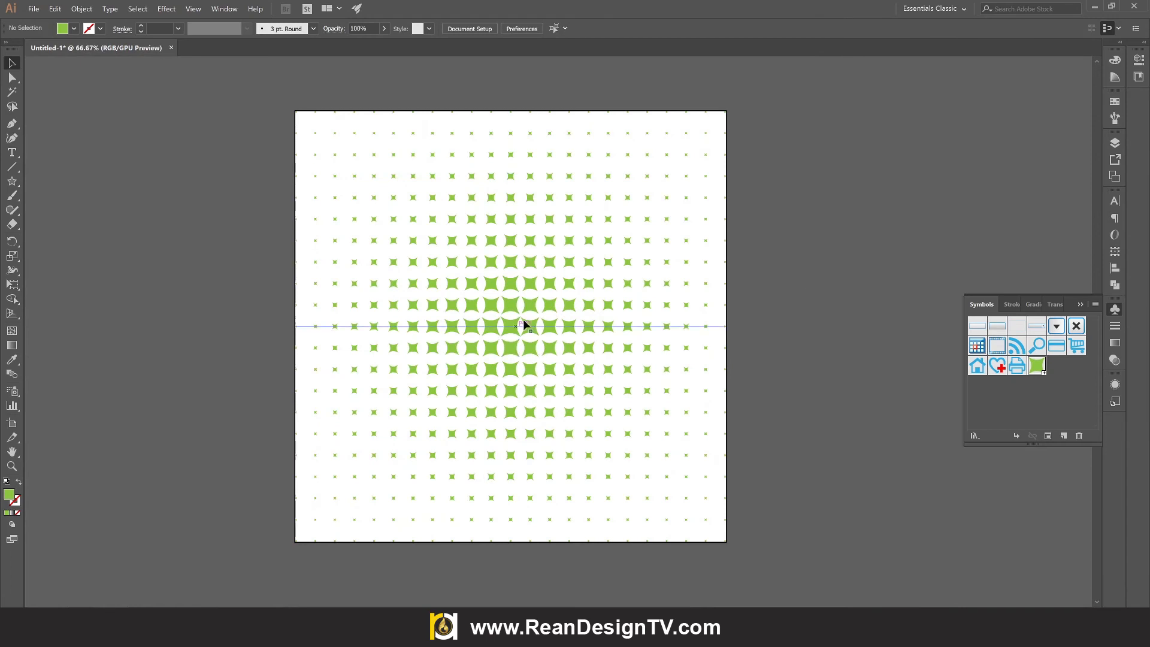
{"action": "left_click", "coordinate": [502, 331]}
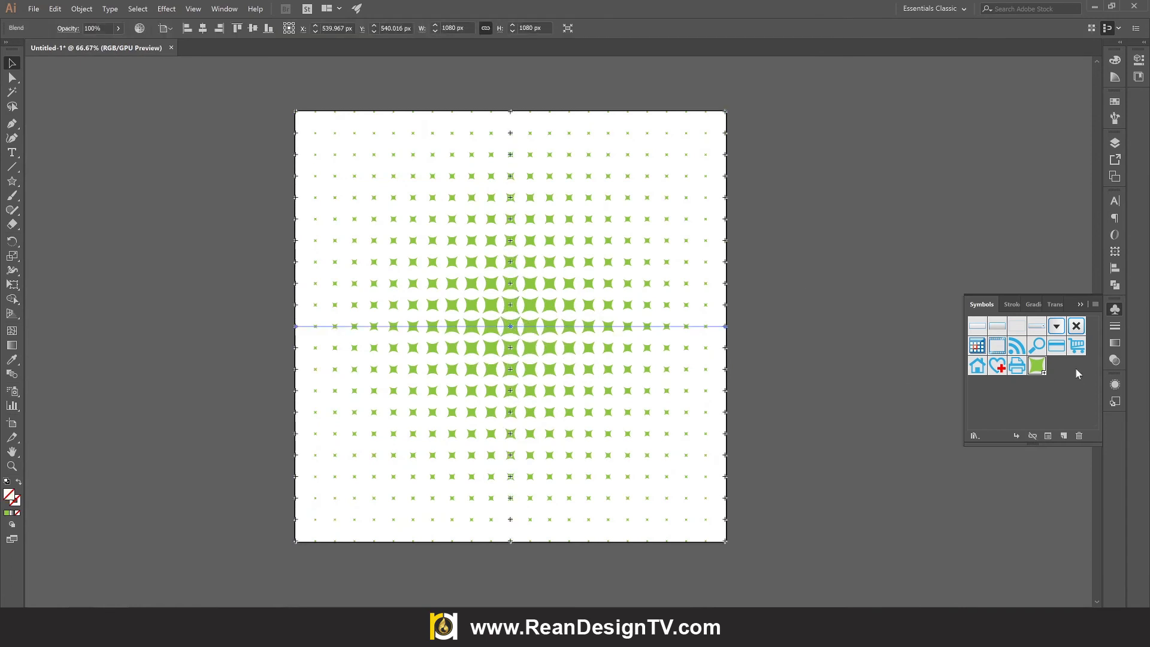
{"action": "double_click", "coordinate": [1037, 367]}
{"action": "scroll", "coordinate": [562, 344], "scroll_direction": "up", "scroll_amount": 4}
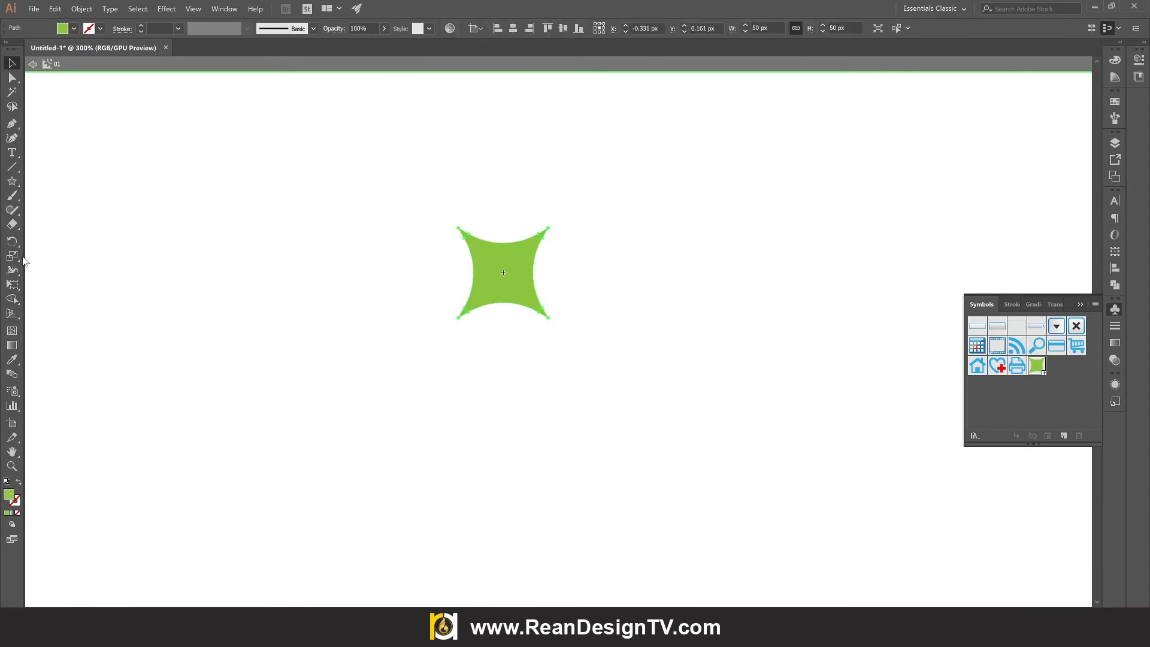
{"action": "left_click", "coordinate": [12, 241]}
{"action": "left_click", "coordinate": [12, 284]}
{"action": "left_click_drag", "start_coordinate": [550, 223], "coordinate": [555, 293]}
{"action": "left_click_drag", "start_coordinate": [575, 243], "coordinate": [506, 202]}
{"action": "left_click", "coordinate": [12, 64]}
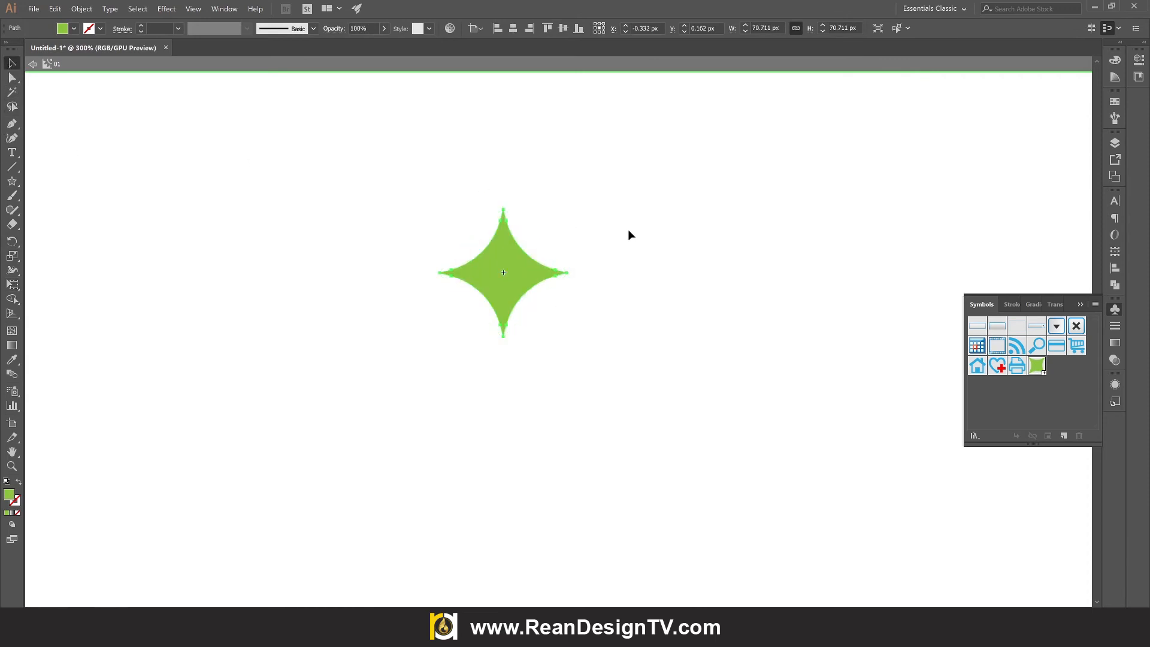
{"action": "double_click", "coordinate": [718, 229]}
{"action": "scroll", "coordinate": [717, 240], "scroll_direction": "down", "scroll_amount": 4}
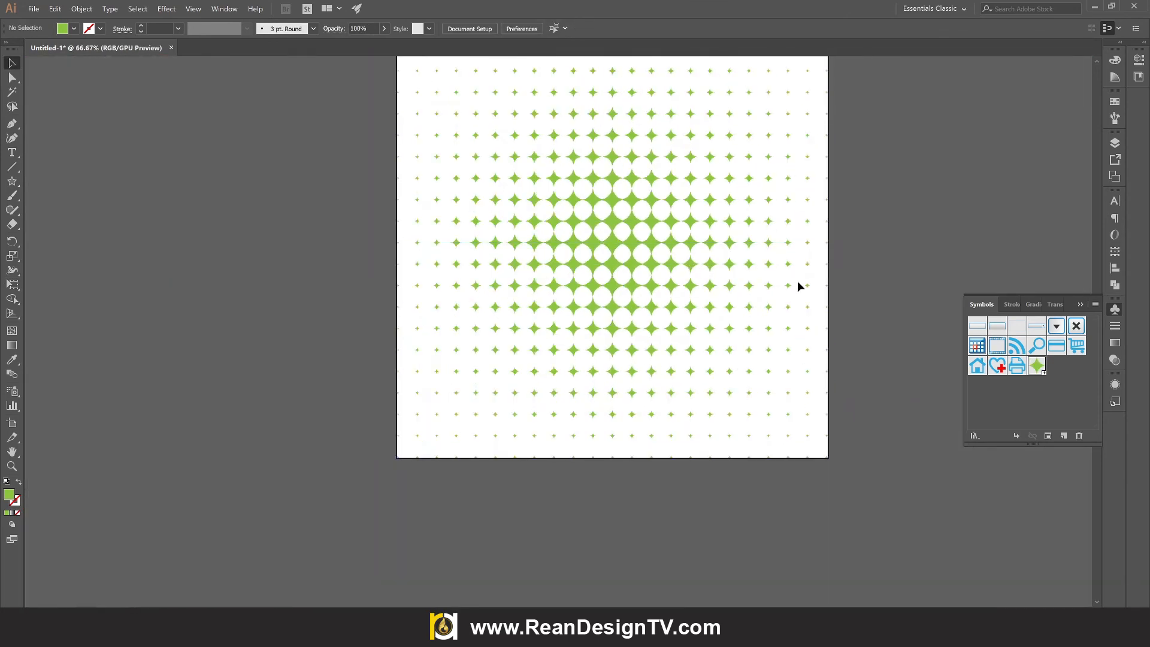
{"action": "scroll", "coordinate": [800, 279], "scroll_direction": "up", "scroll_amount": 1}
{"action": "left_click_drag", "start_coordinate": [888, 257], "coordinate": [807, 354]}
{"action": "scroll", "coordinate": [840, 304], "scroll_direction": "down", "scroll_amount": 1}
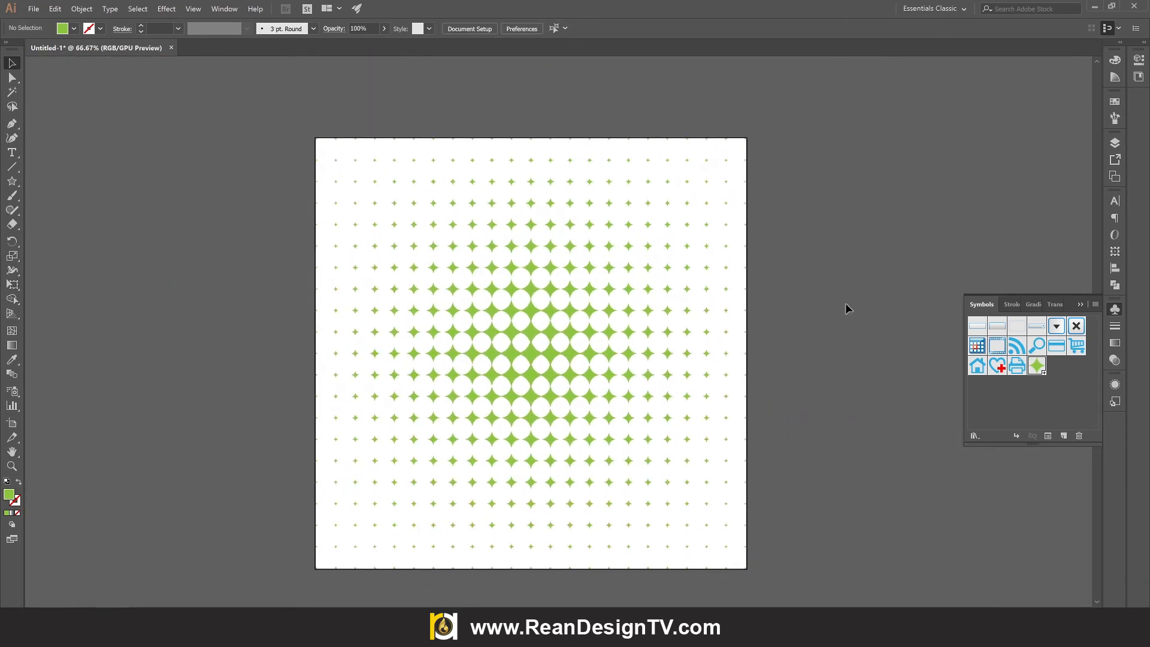
{"action": "left_click_drag", "start_coordinate": [870, 301], "coordinate": [791, 301]}
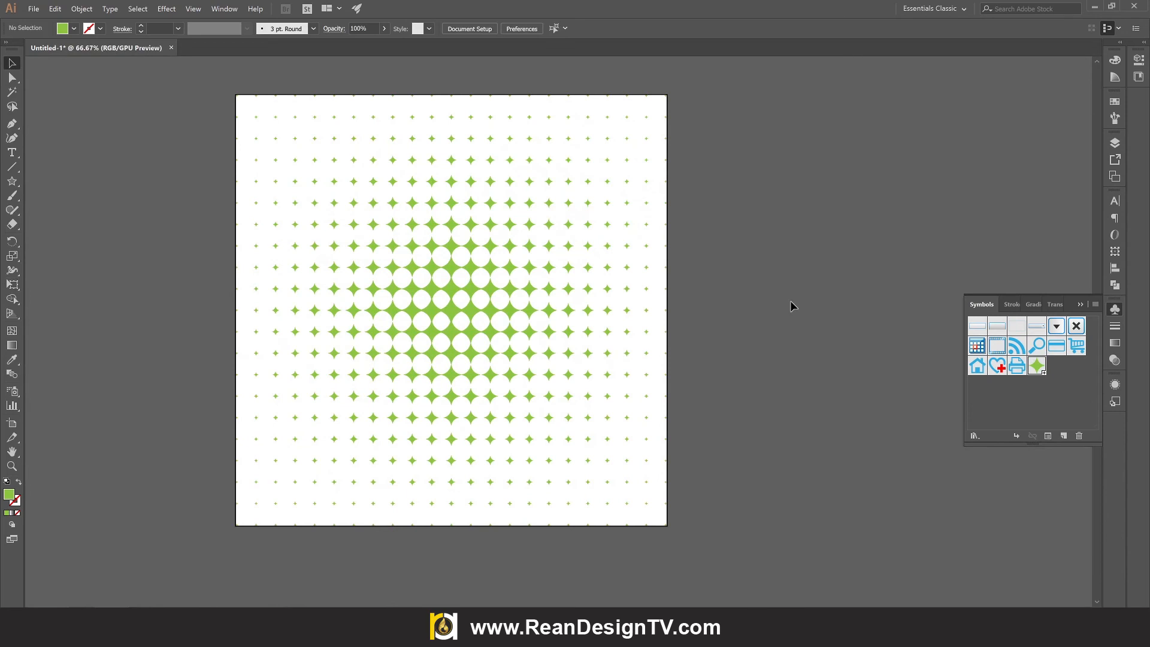
Expand the star blend twice, including Object and Fill, to convert its symbol instances into ordinary editable shapes
{"action": "left_click", "coordinate": [411, 329]}
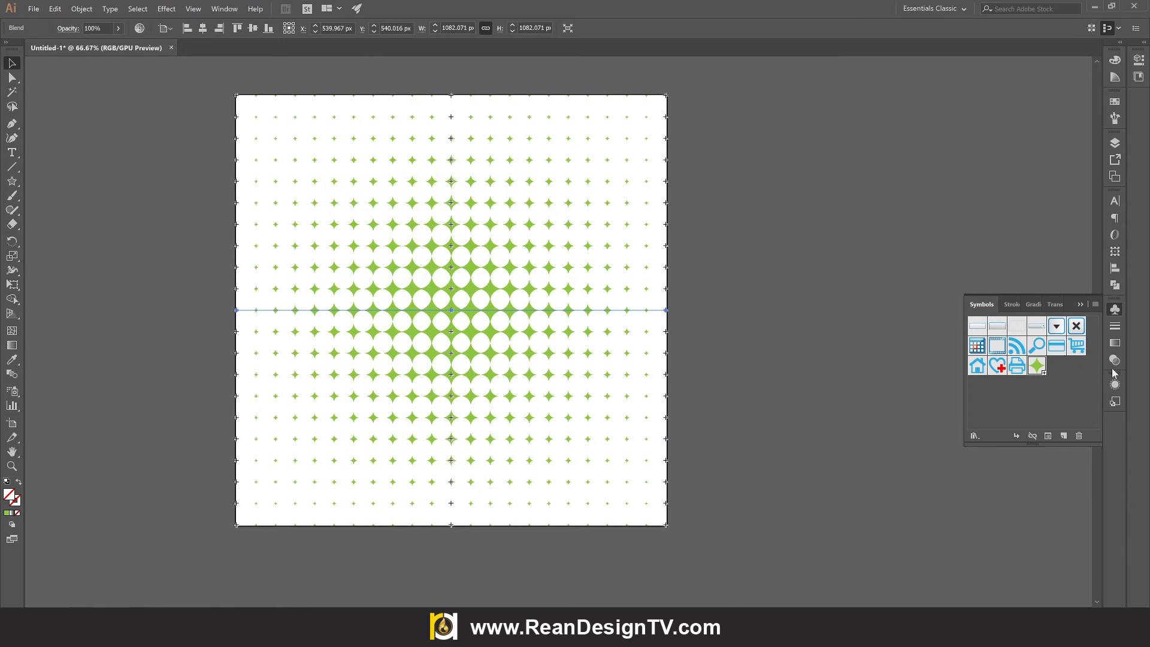
{"action": "left_click", "coordinate": [1113, 387]}
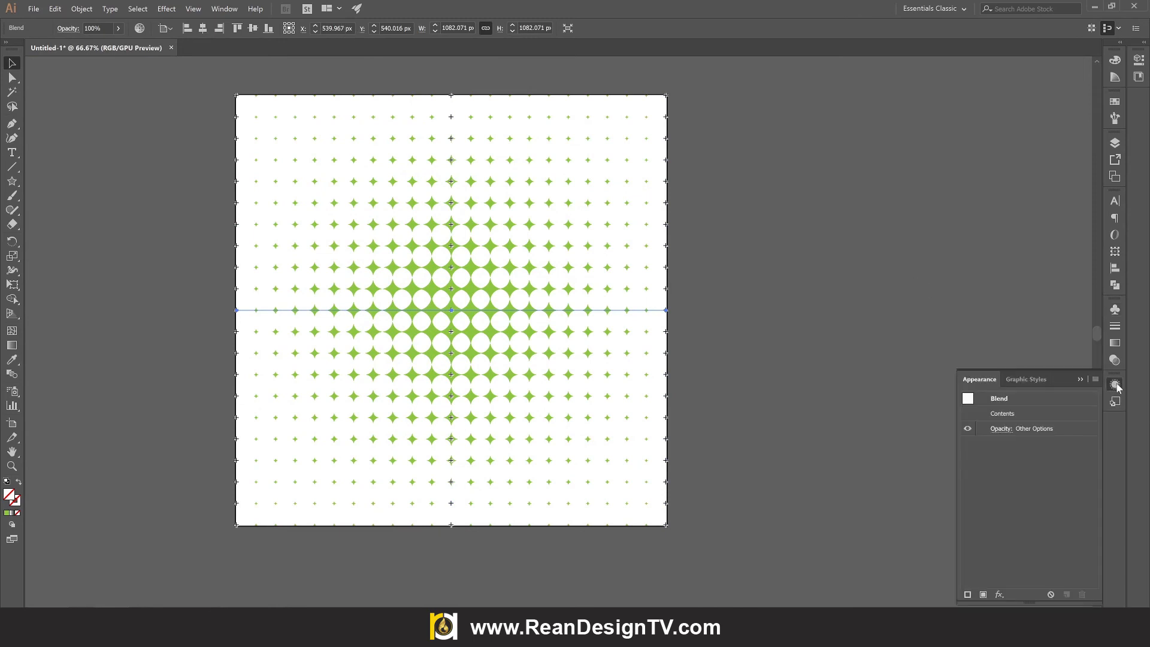
{"action": "left_click", "coordinate": [1115, 385]}
{"action": "left_click", "coordinate": [1115, 310]}
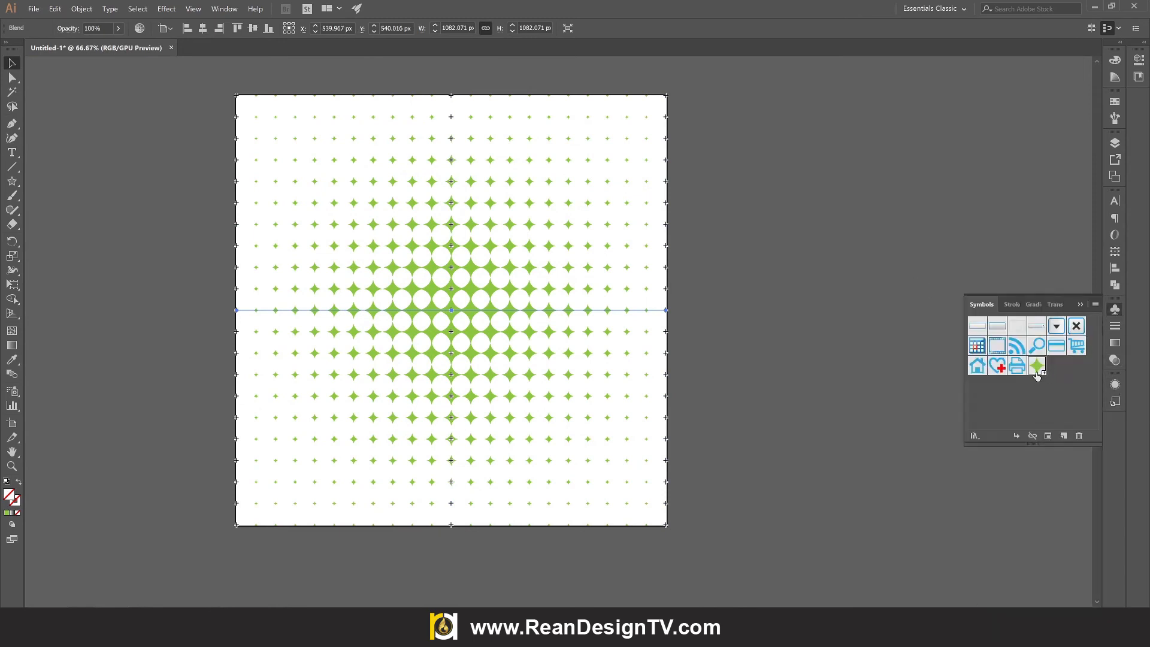
{"action": "left_click", "coordinate": [80, 9]}
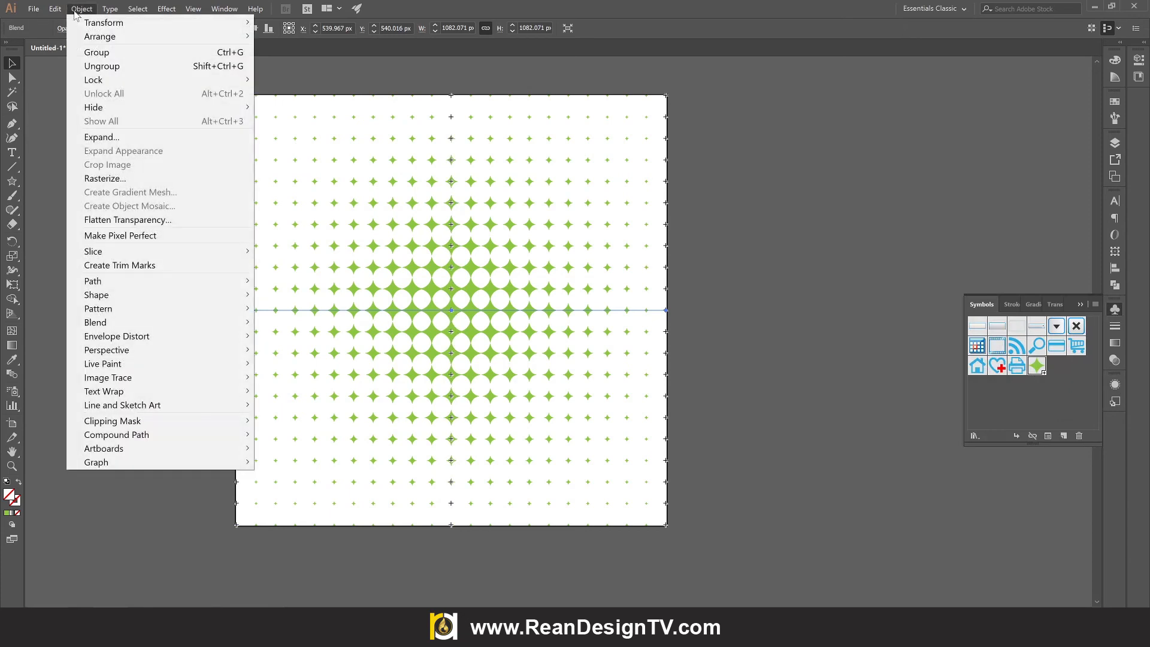
{"action": "left_click", "coordinate": [115, 138]}
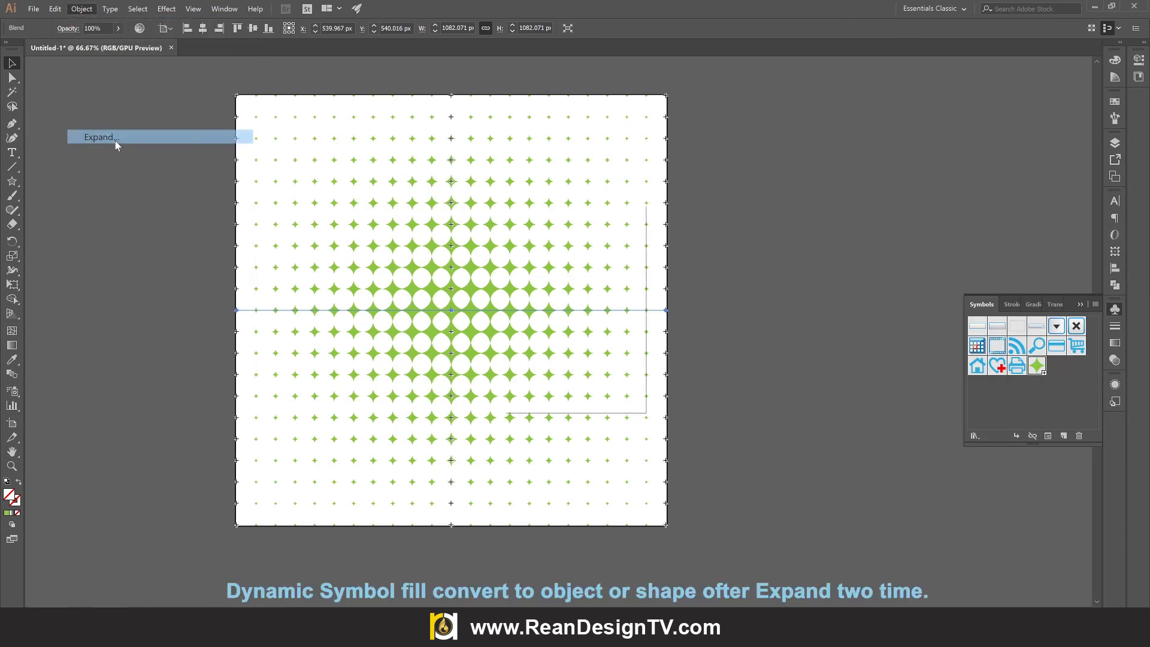
{"action": "left_click", "coordinate": [545, 383]}
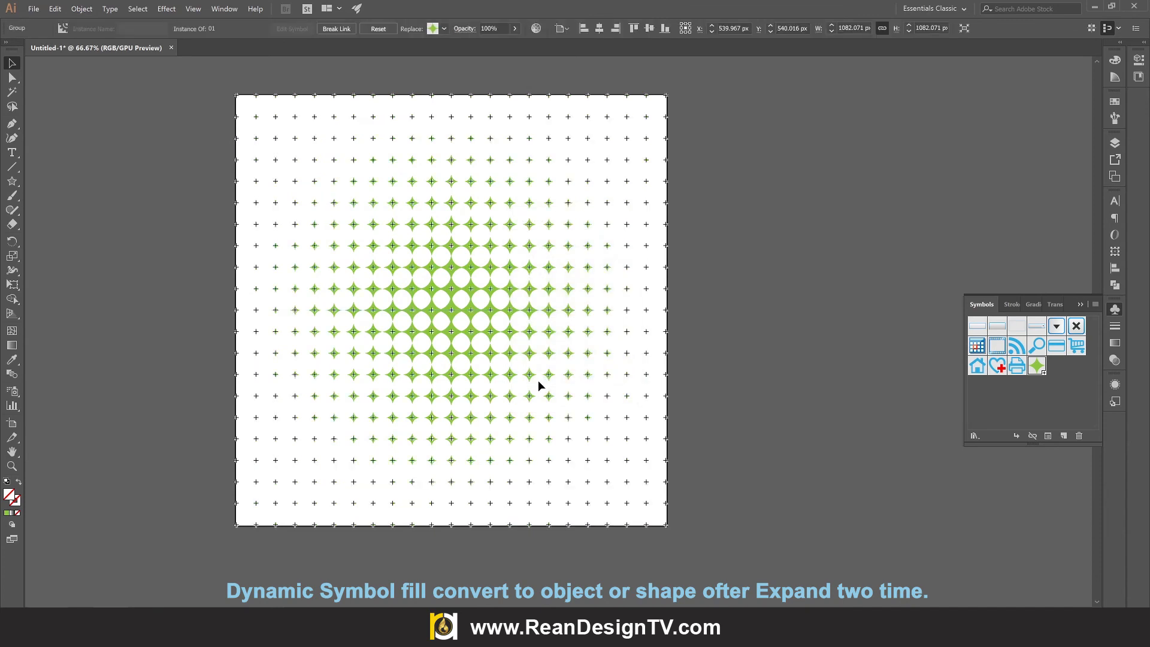
{"action": "left_click", "coordinate": [82, 9]}
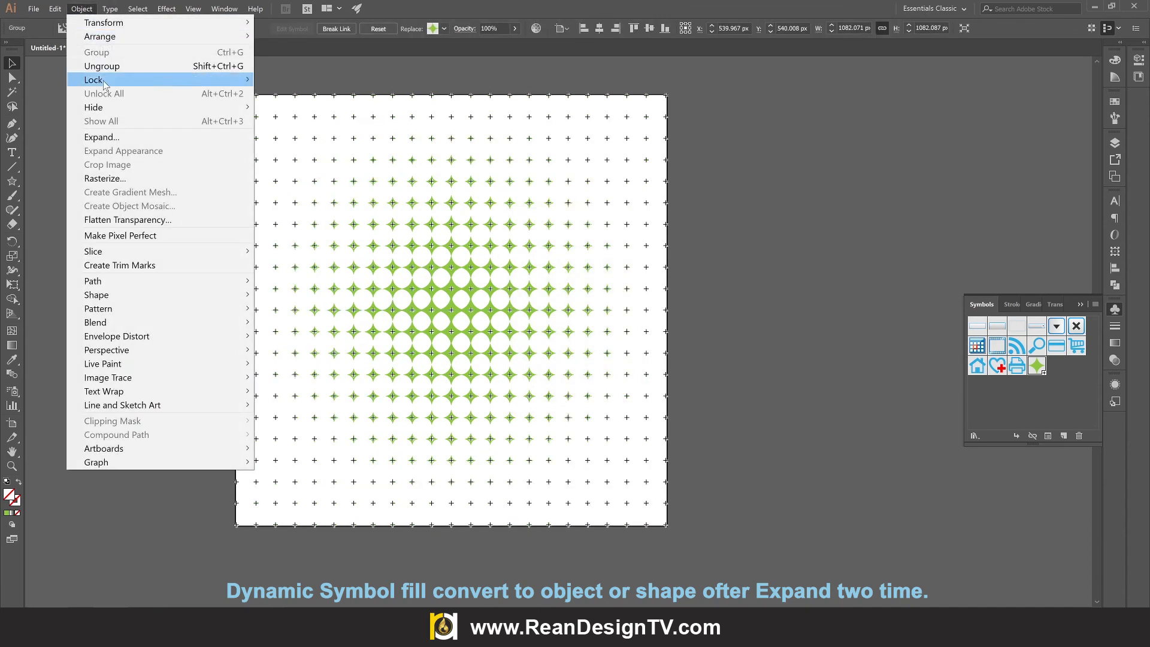
{"action": "left_click", "coordinate": [114, 138]}
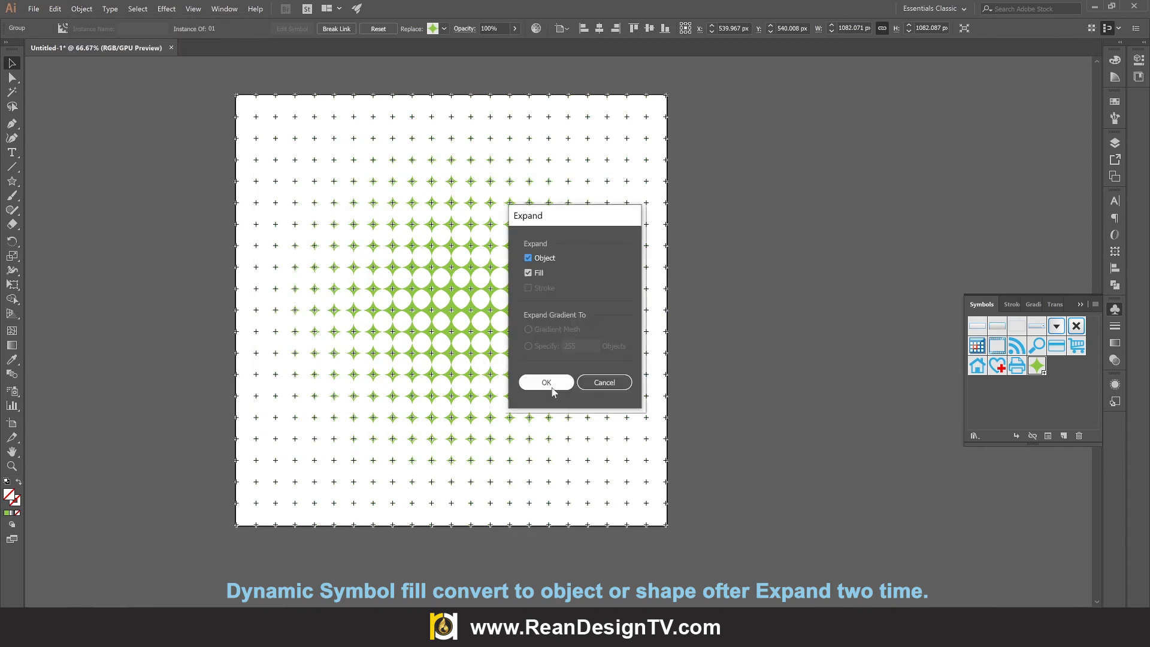
{"action": "left_click", "coordinate": [546, 383]}
{"action": "left_click", "coordinate": [590, 378]}
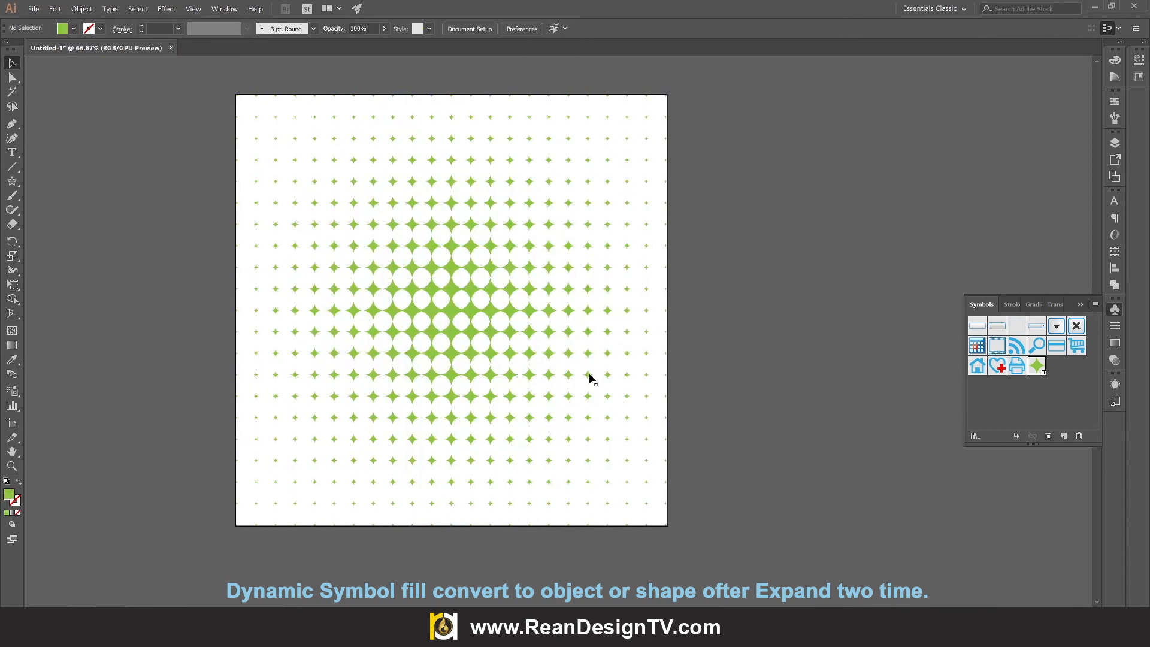
Fill the expanded star group with the light-to-dark blue linear gradient swatch and deselect it
{"action": "left_click", "coordinate": [461, 318]}
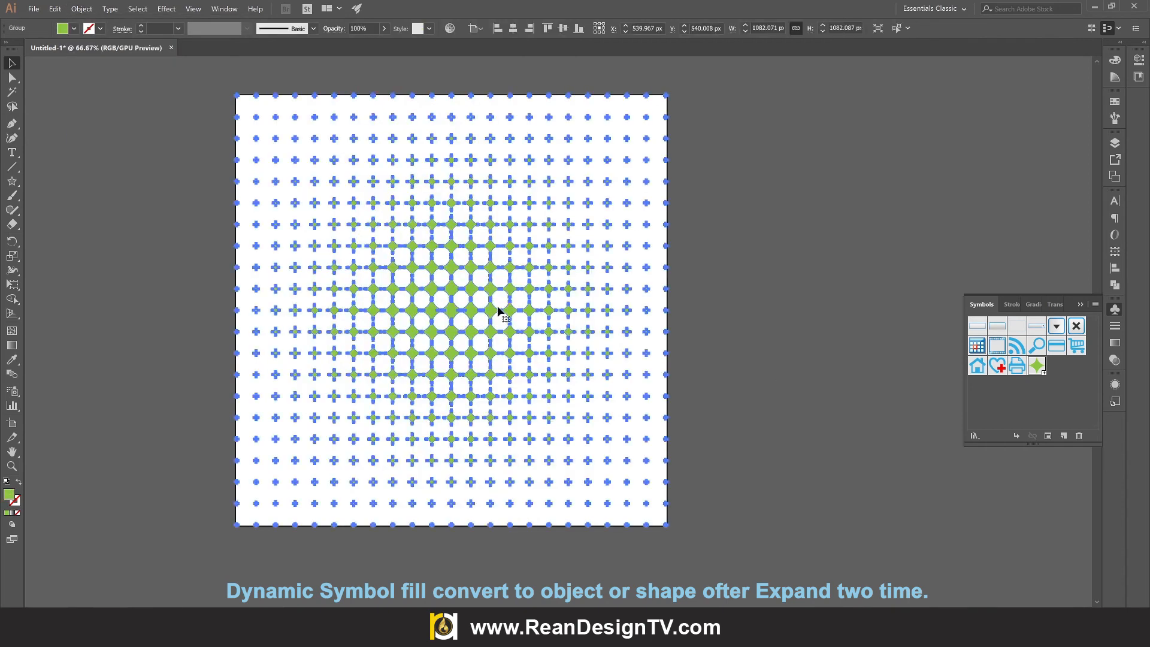
{"action": "left_click", "coordinate": [74, 28]}
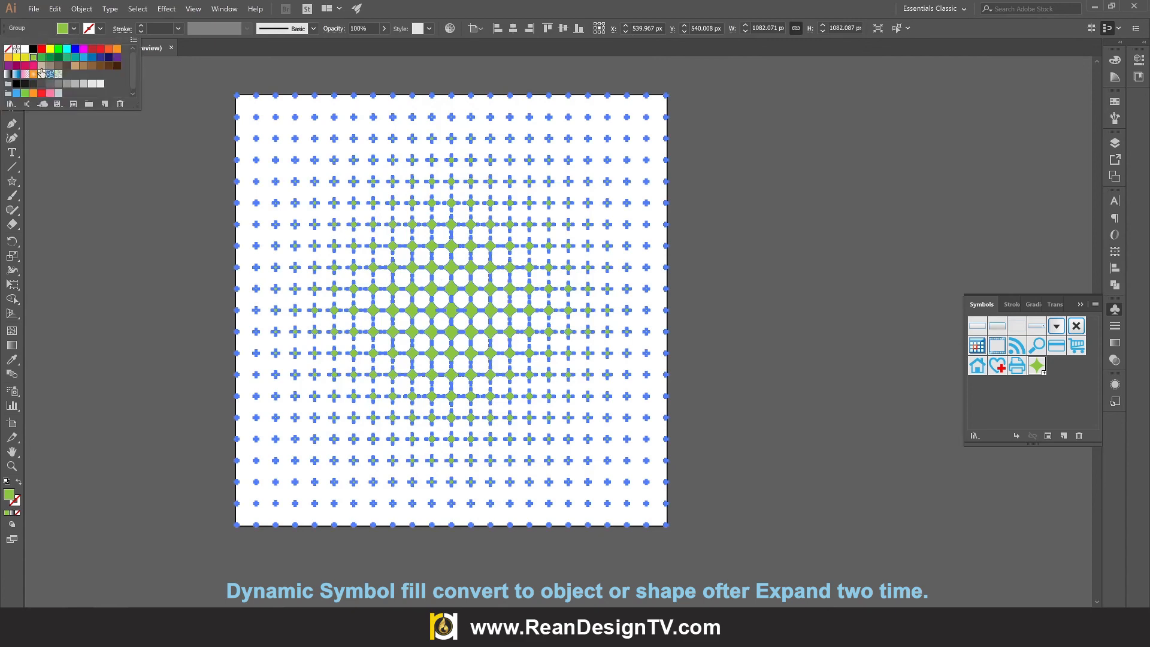
{"action": "left_click", "coordinate": [20, 77]}
{"action": "left_click", "coordinate": [753, 233]}
{"action": "left_click", "coordinate": [753, 230]}
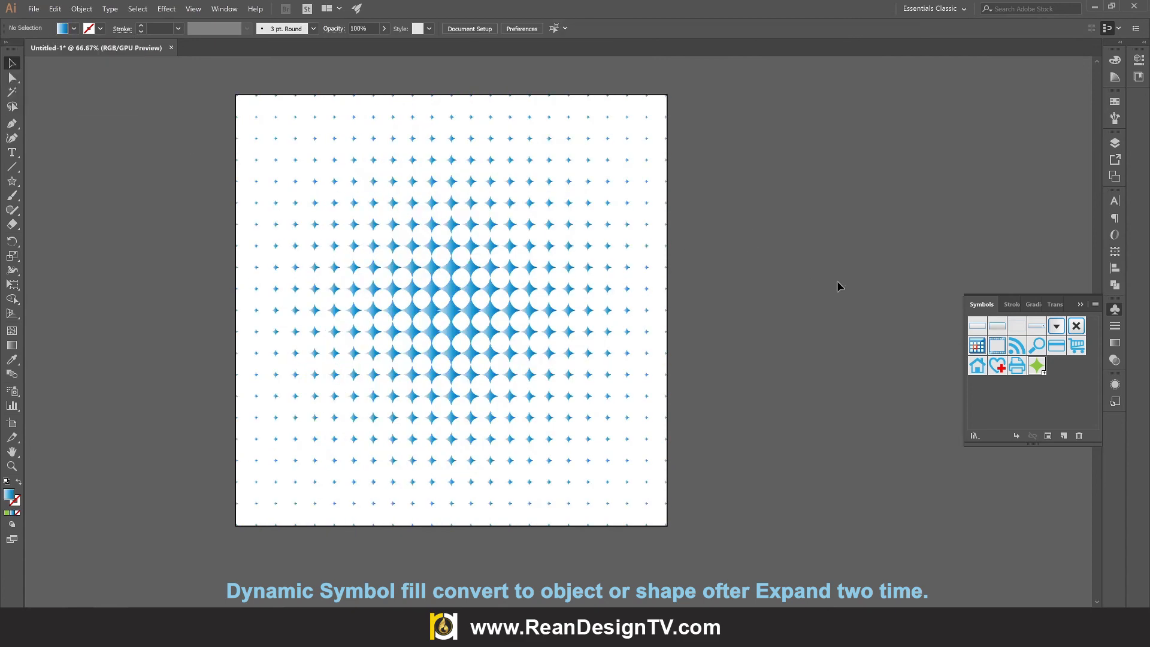
Remove the two intermediate colour stops from the star group's blue gradient, keeping only the end stops
{"action": "left_click", "coordinate": [484, 310]}
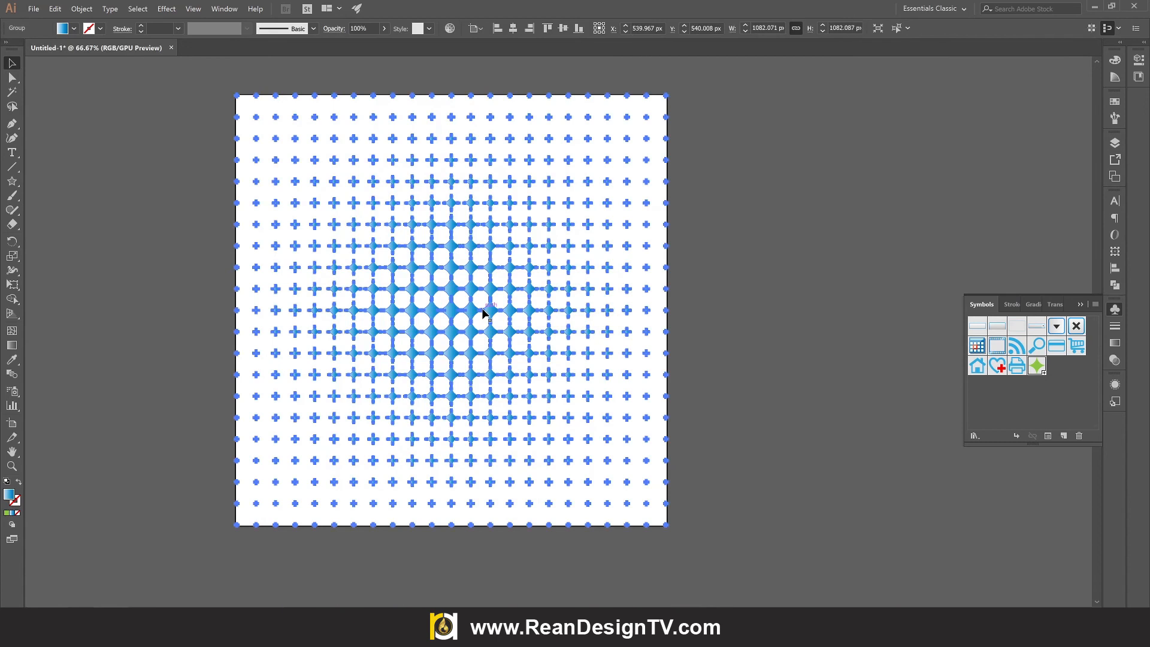
{"action": "left_click", "coordinate": [74, 28]}
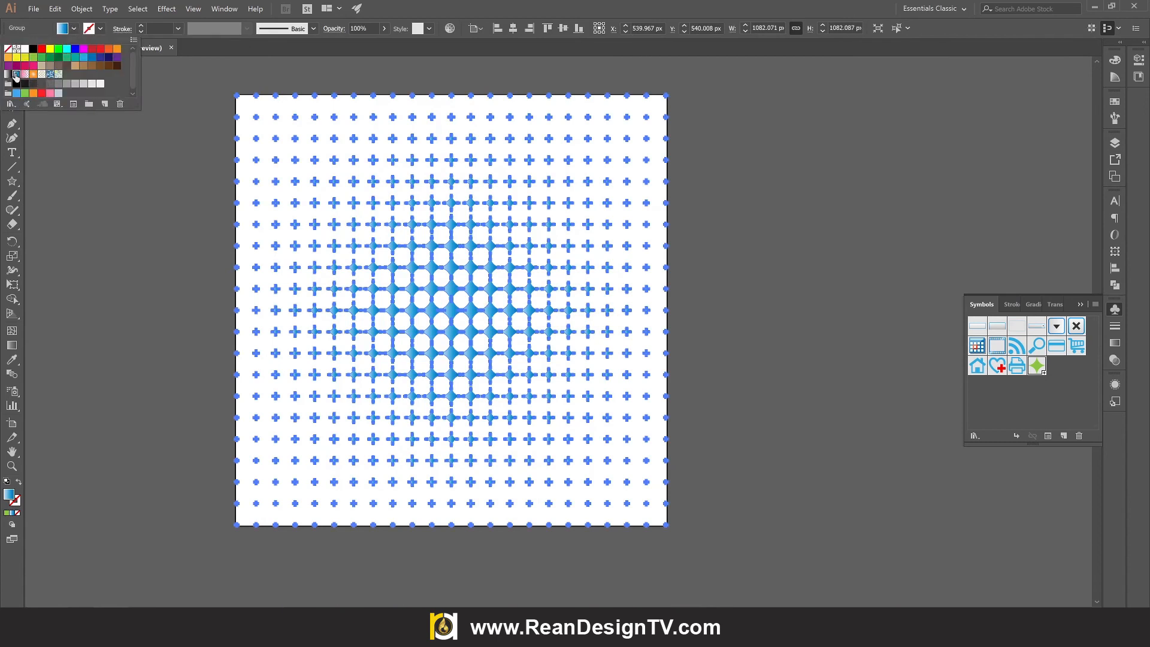
{"action": "left_click", "coordinate": [1116, 343]}
{"action": "left_click", "coordinate": [1116, 344]}
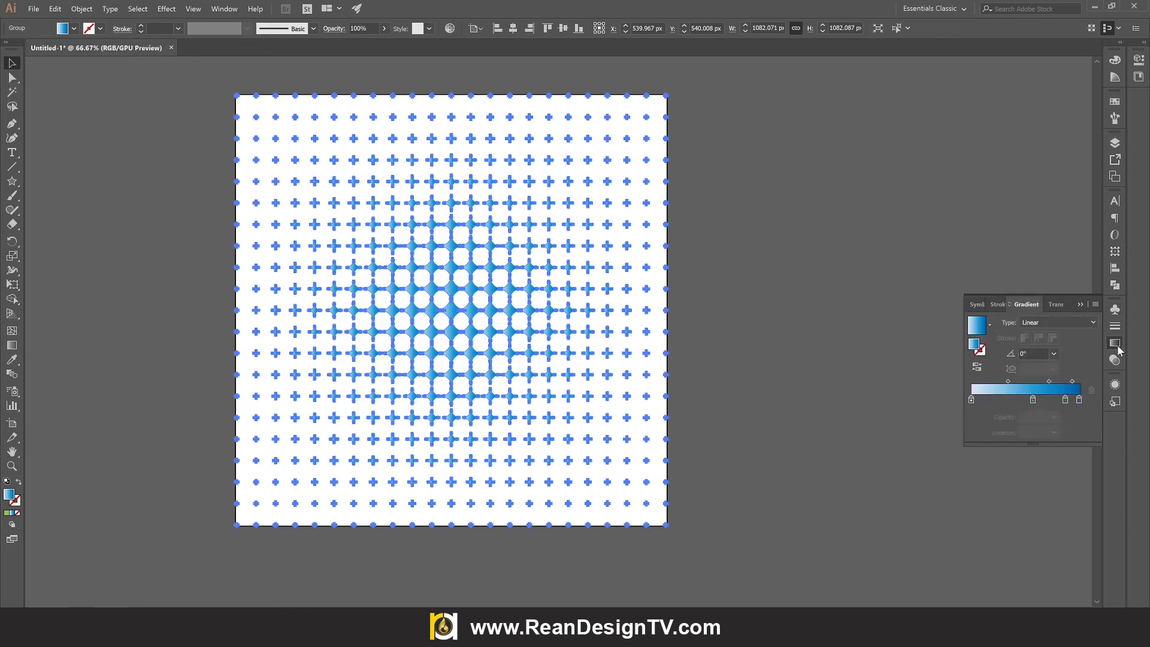
{"action": "left_click_drag", "start_coordinate": [1033, 399], "coordinate": [1063, 426]}
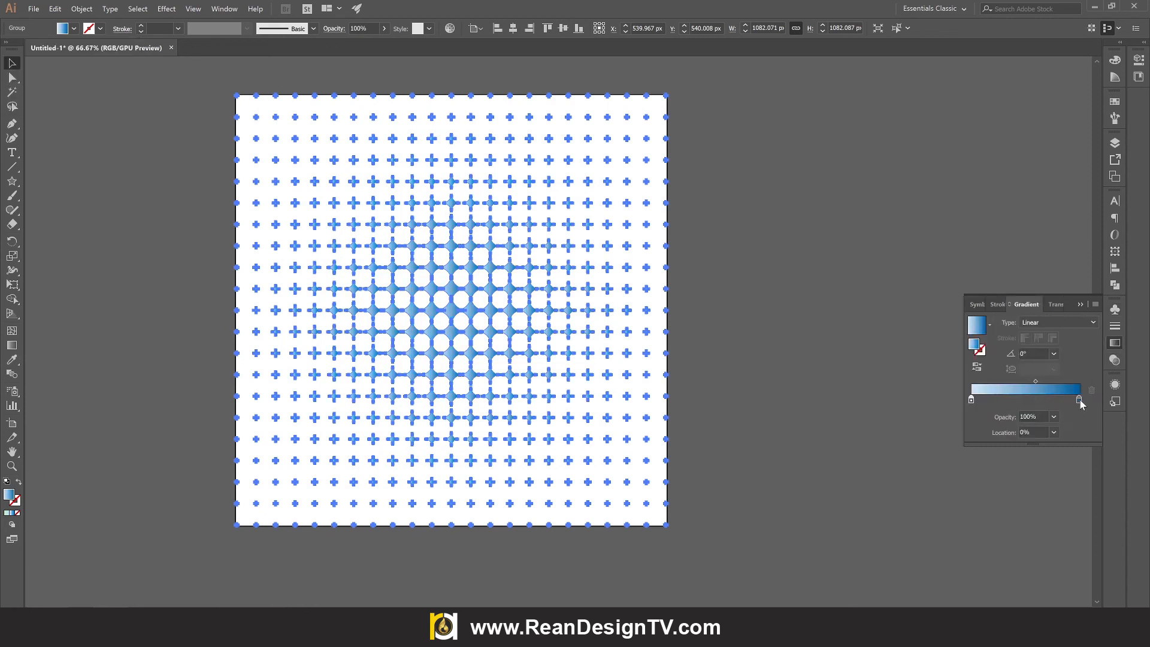
Recolour the gradient's pale starting stop with the bright sky-blue swatch
{"action": "double_click", "coordinate": [971, 399]}
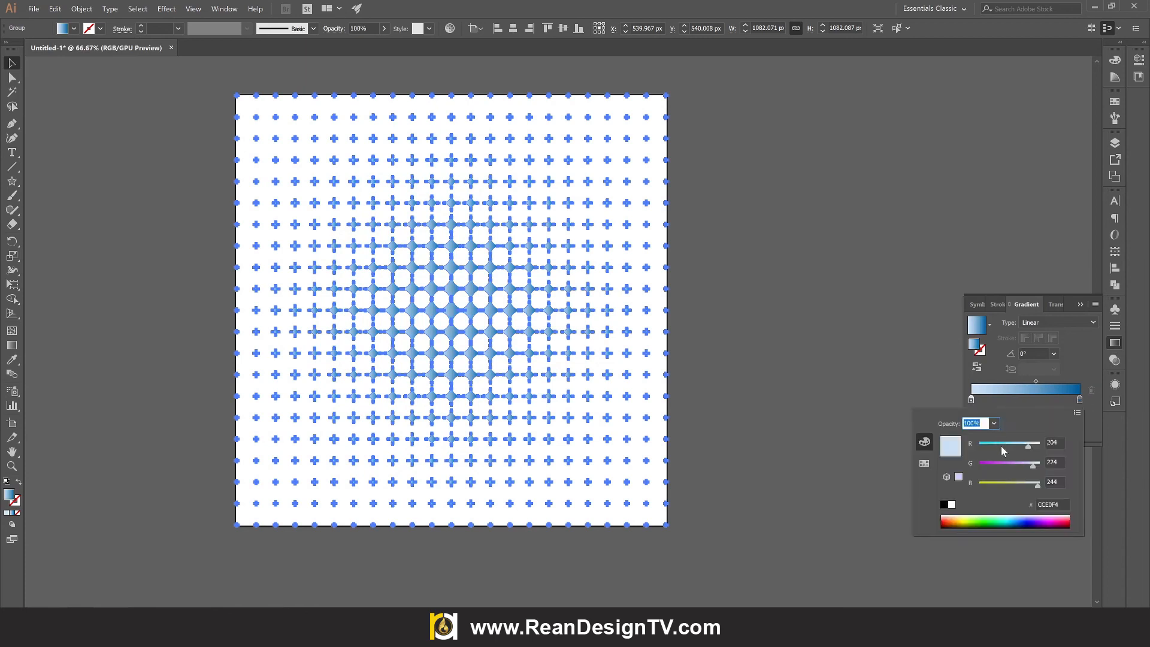
{"action": "left_click", "coordinate": [924, 463]}
{"action": "left_click", "coordinate": [983, 447]}
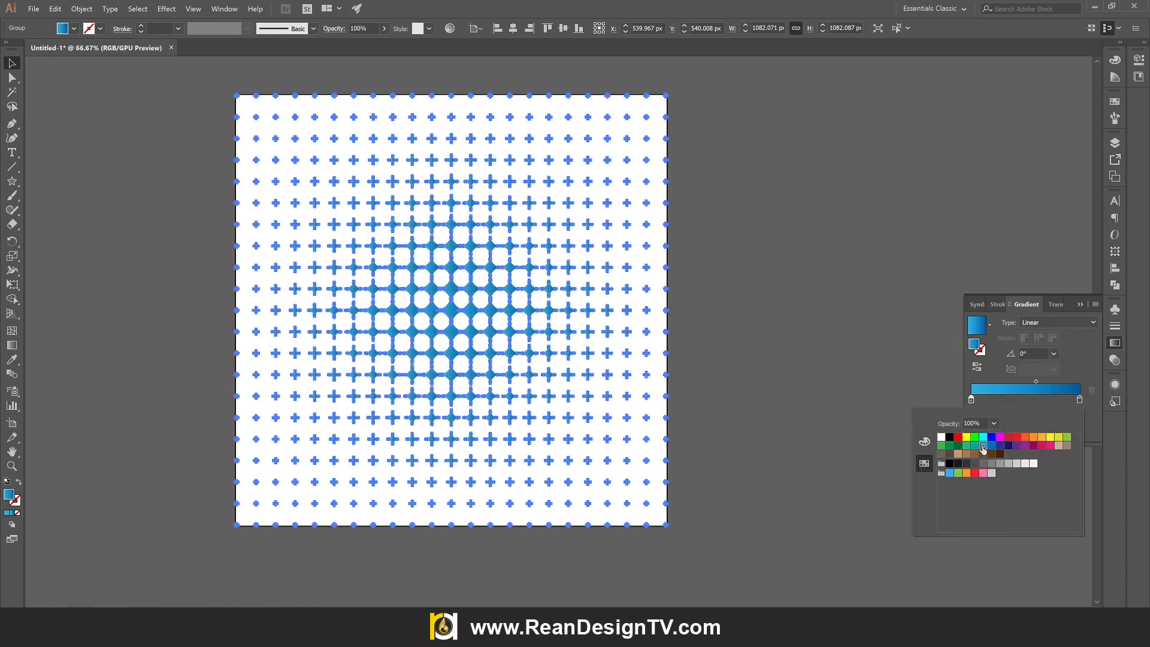
{"action": "left_click", "coordinate": [1027, 384]}
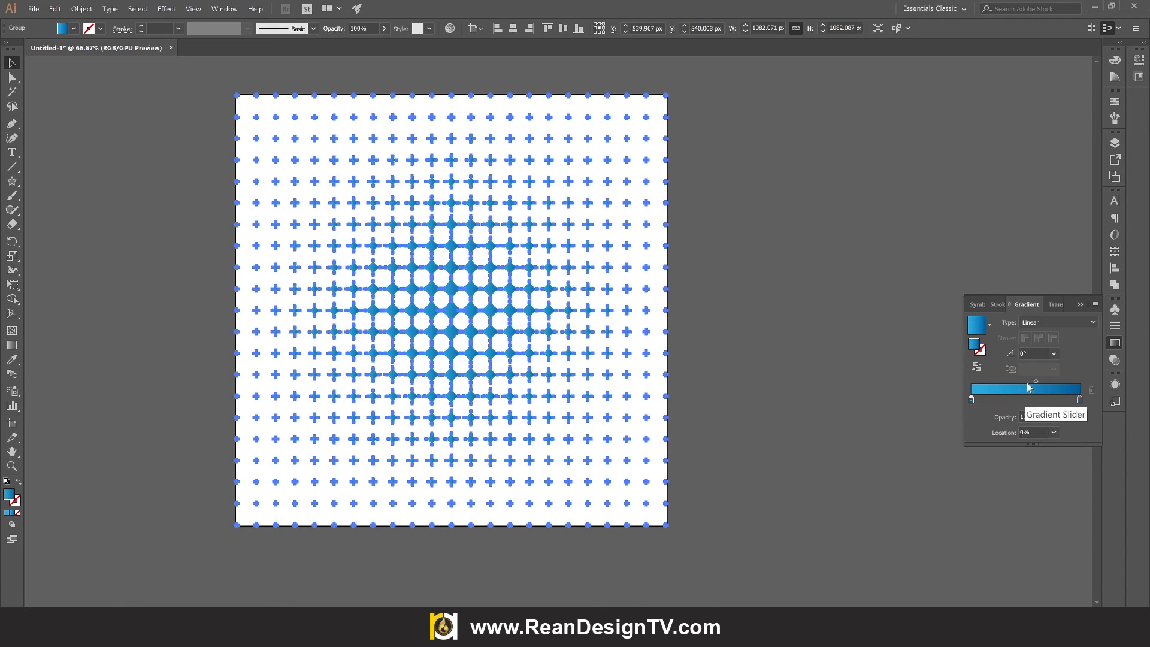
Shift the gradient's midpoint to 53.6% and change the gradient type to Radial
{"action": "left_click_drag", "start_coordinate": [1035, 381], "coordinate": [1029, 382]}
{"action": "left_click", "coordinate": [1052, 323]}
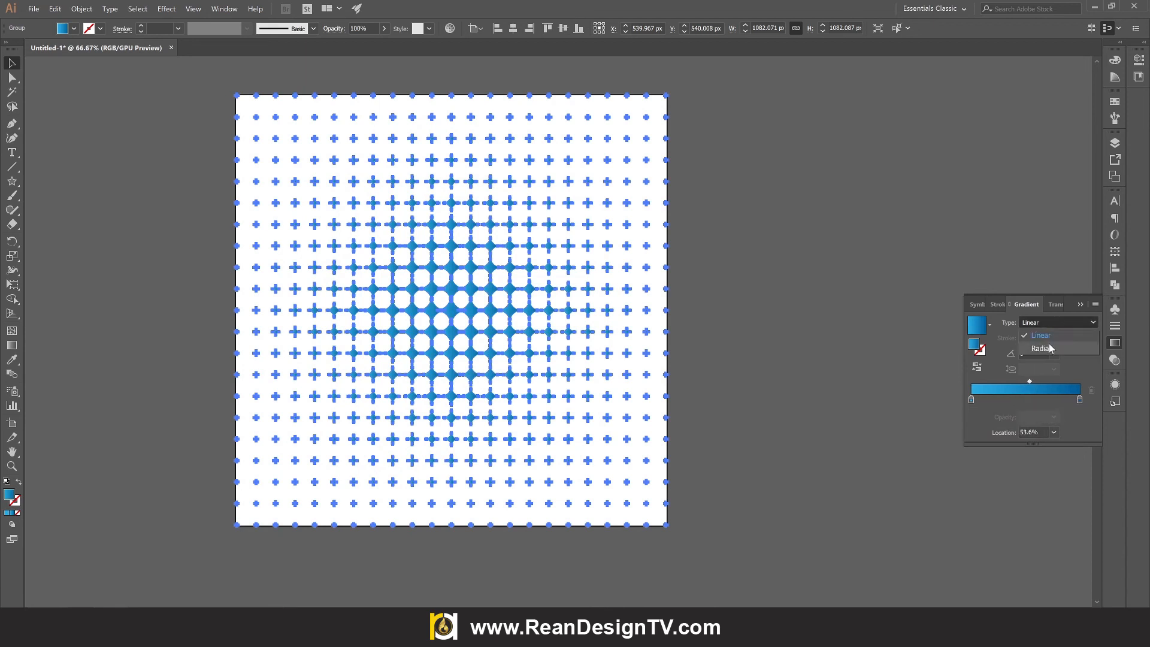
{"action": "left_click", "coordinate": [1051, 347]}
{"action": "left_click", "coordinate": [795, 369]}
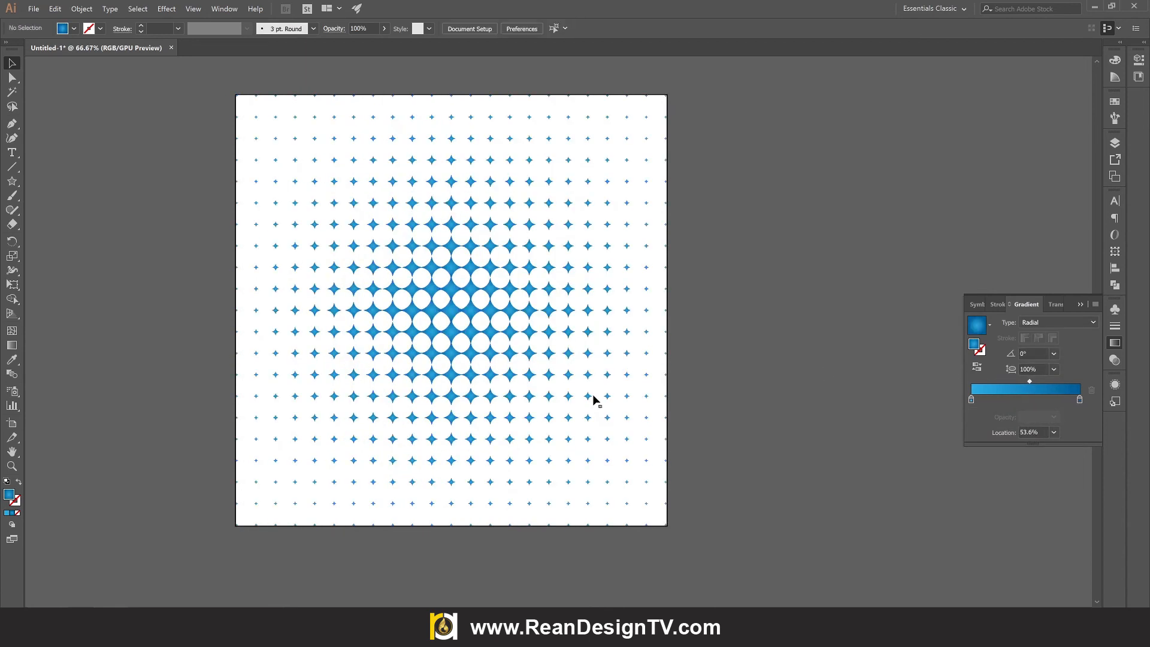
Spread one radial gradient across the whole star group from its centre outward with the Gradient tool
{"action": "left_click", "coordinate": [473, 325]}
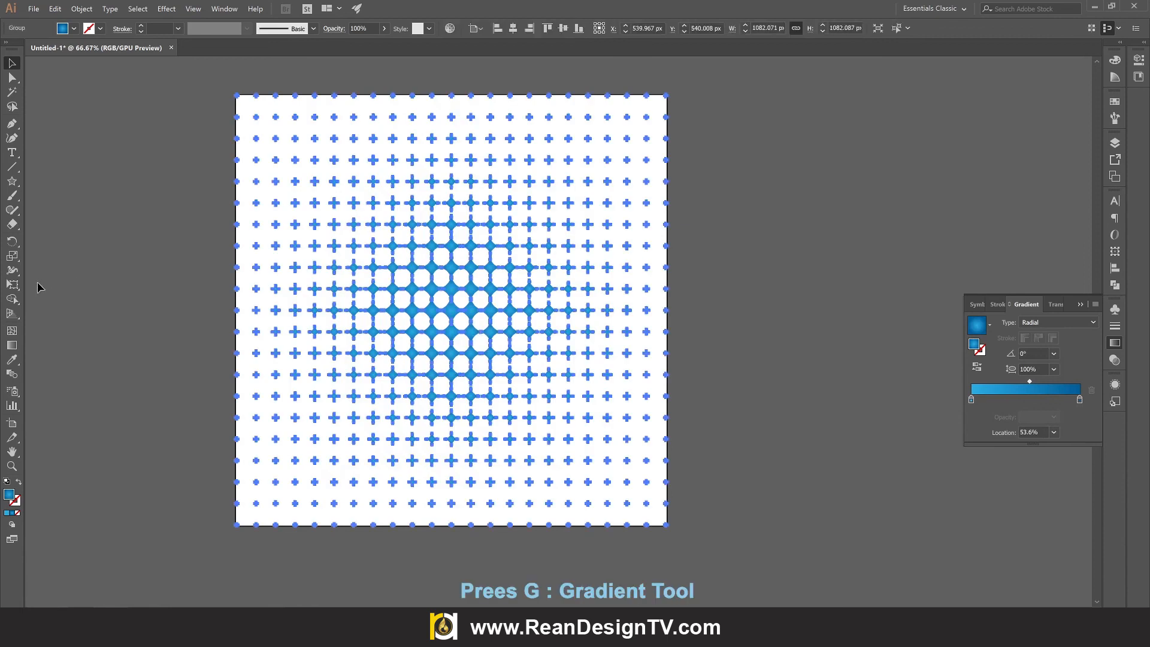
{"action": "key", "text": "g"}
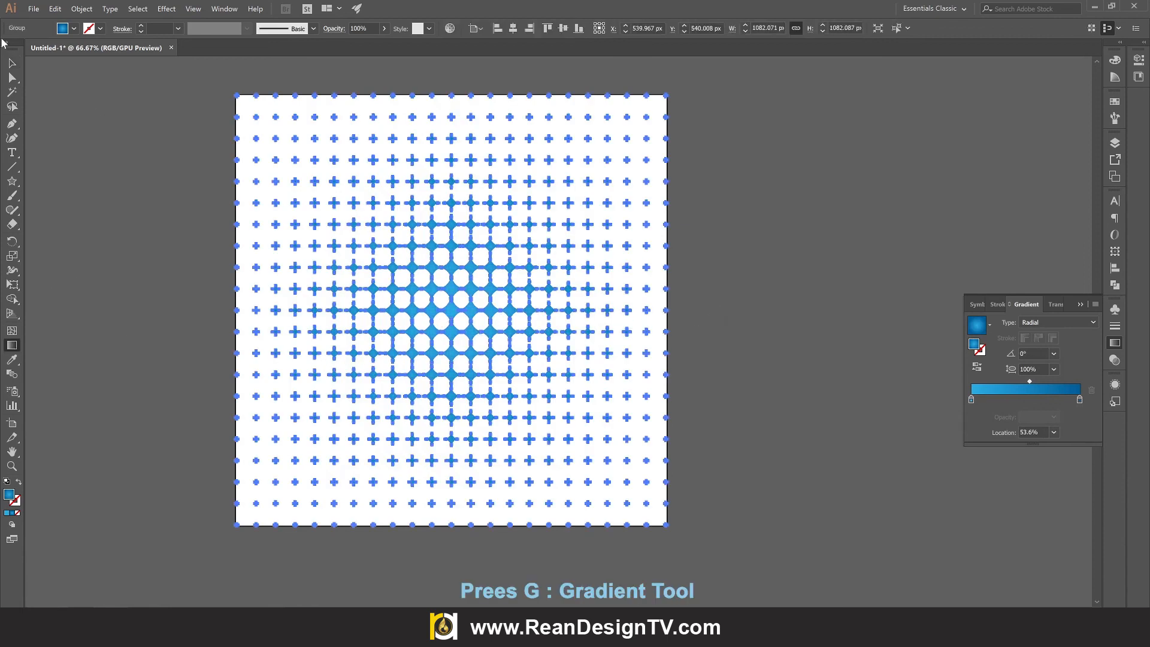
{"action": "left_click", "coordinate": [12, 64]}
{"action": "left_click", "coordinate": [785, 230]}
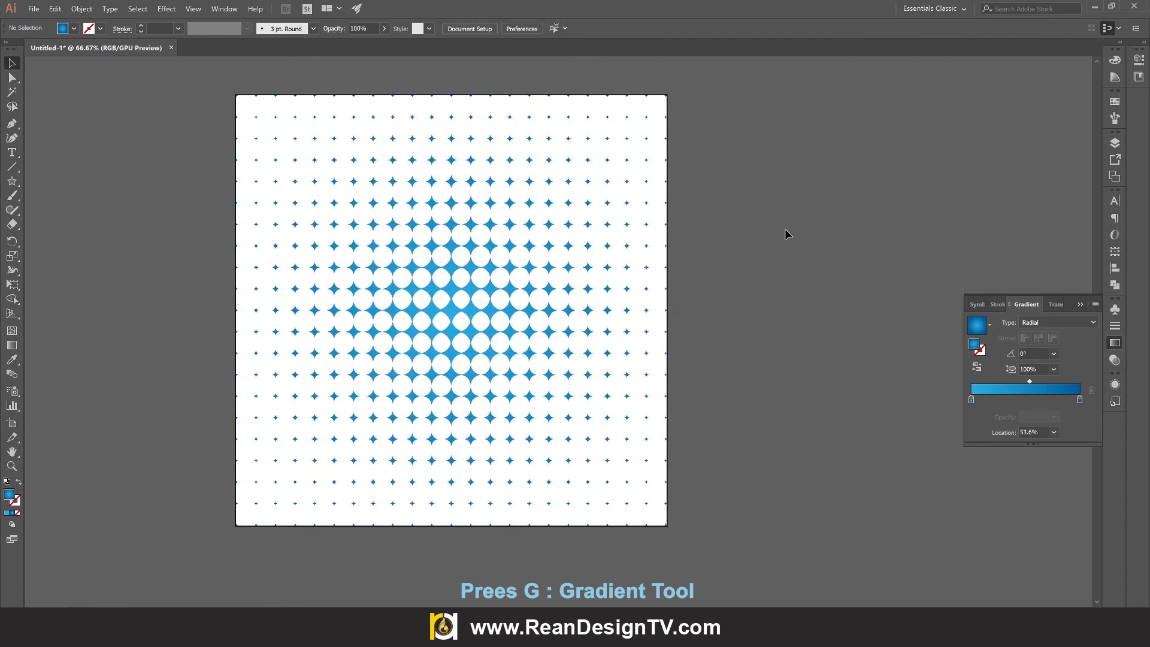
Set the opacity of the gradient's dark-blue end stop to 0% so the stars fade out toward the edges
{"action": "left_click", "coordinate": [473, 307]}
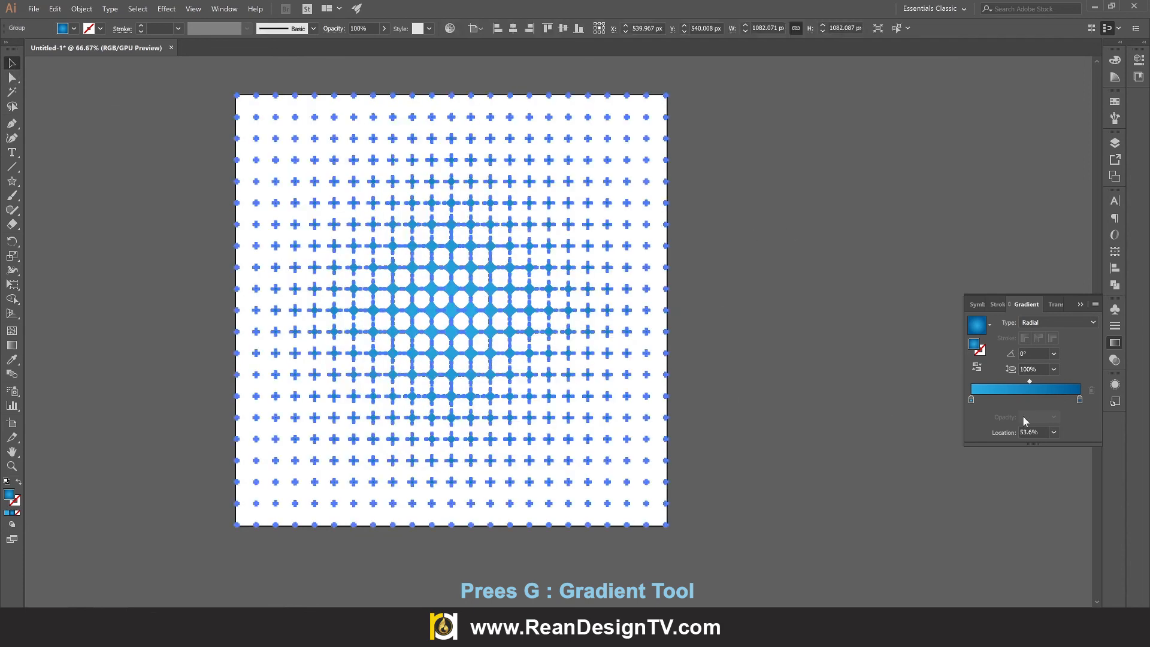
{"action": "left_click", "coordinate": [1081, 400]}
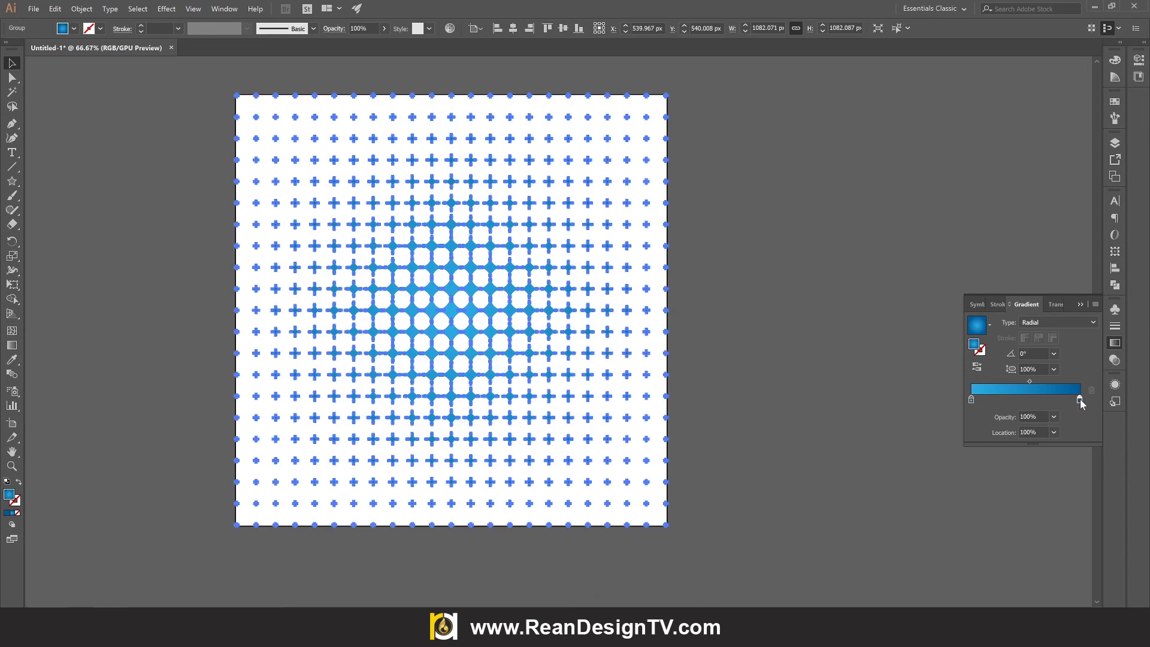
{"action": "left_click", "coordinate": [1054, 417]}
{"action": "left_click", "coordinate": [1059, 424]}
{"action": "left_click", "coordinate": [754, 348]}
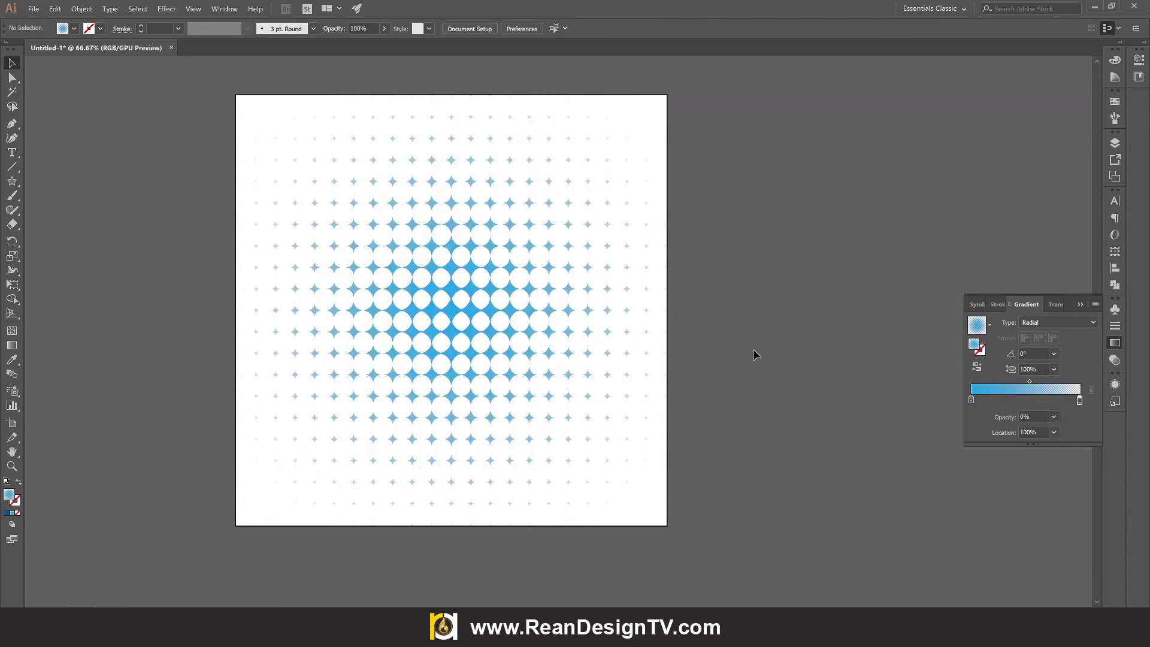
{"action": "left_click_drag", "start_coordinate": [736, 324], "coordinate": [821, 351]}
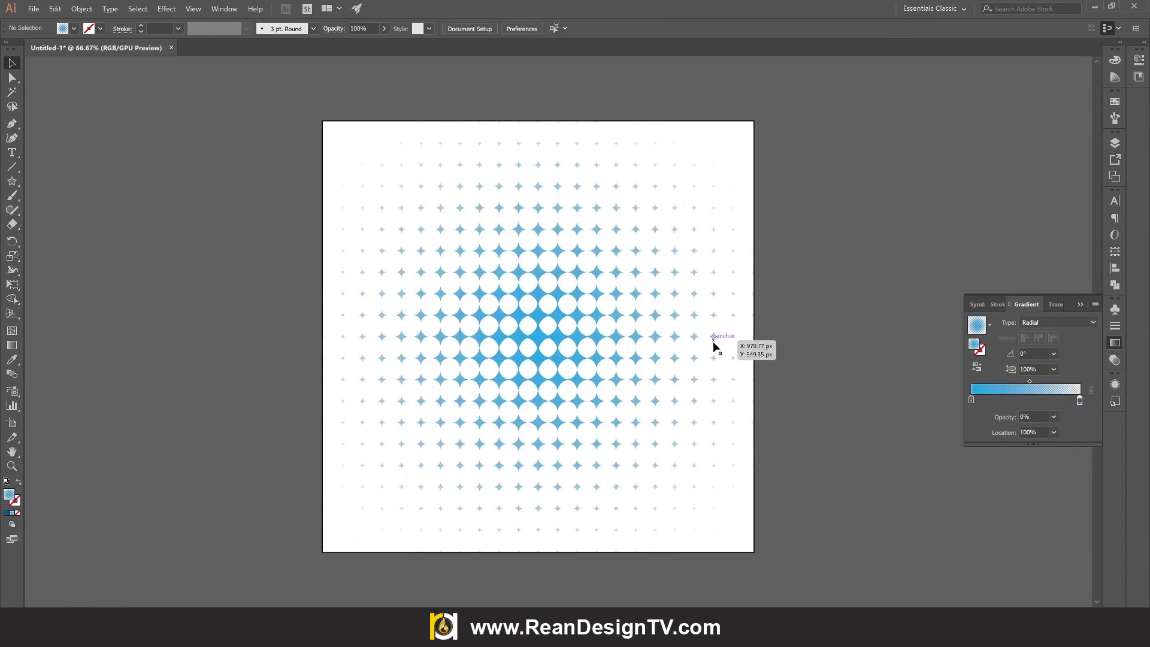
{"action": "scroll", "coordinate": [821, 363], "scroll_direction": "down", "scroll_amount": 1}
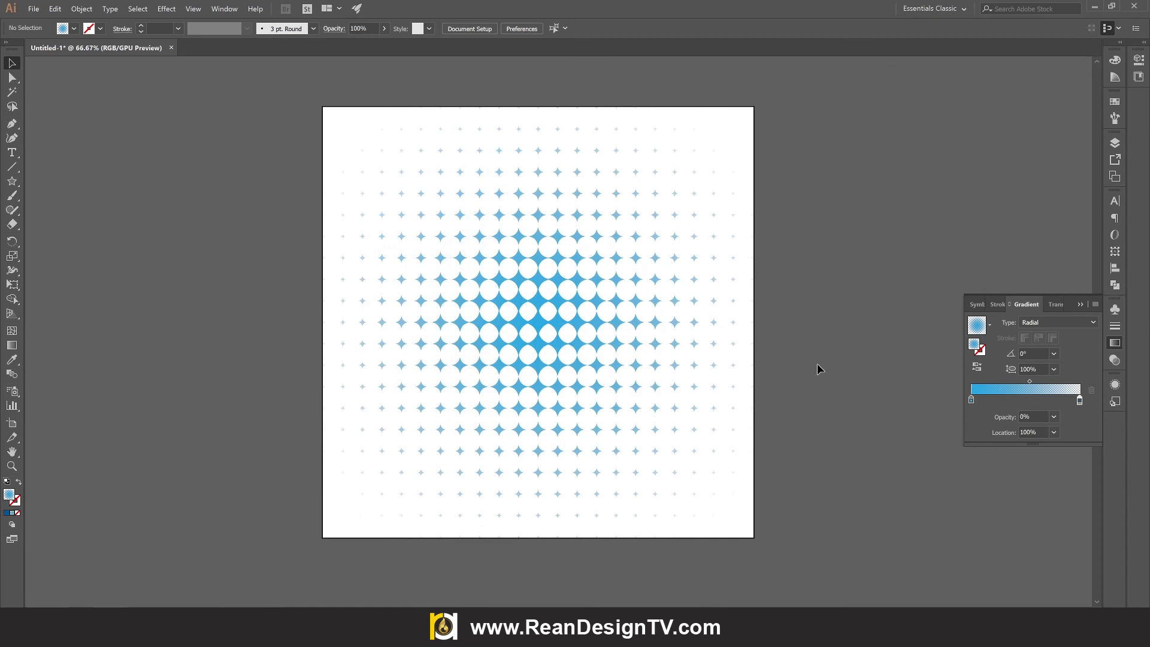
Open the green star symbol for editing and recolour its star with the pure red swatch
{"action": "left_click", "coordinate": [616, 342]}
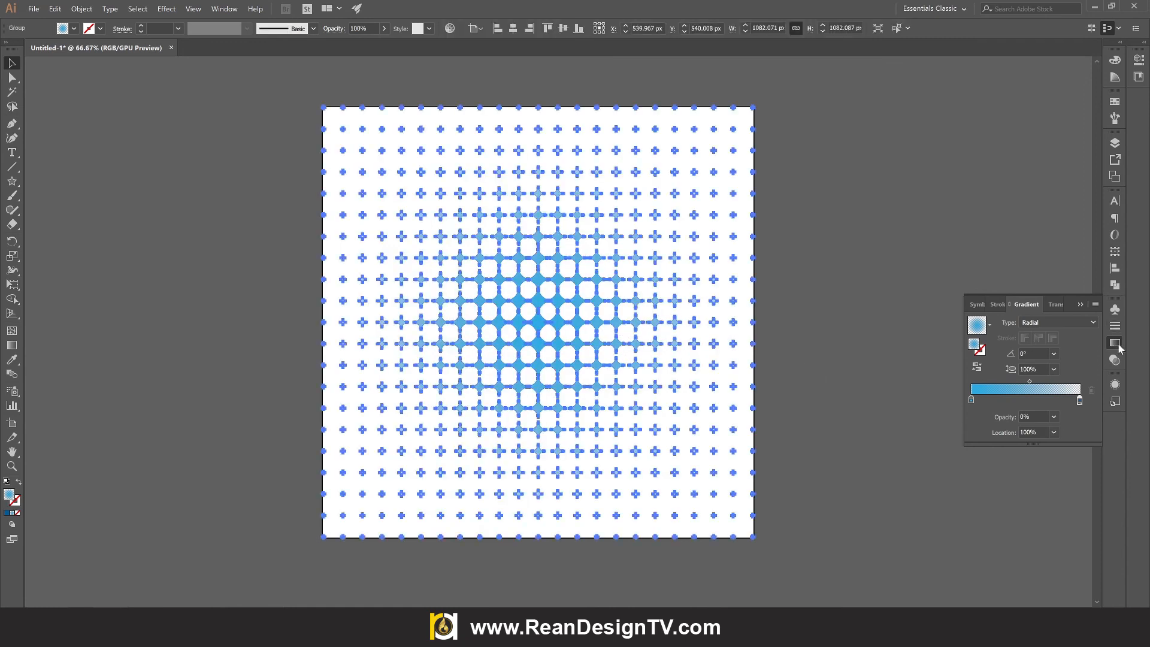
{"action": "left_click", "coordinate": [1115, 309]}
{"action": "double_click", "coordinate": [1037, 365]}
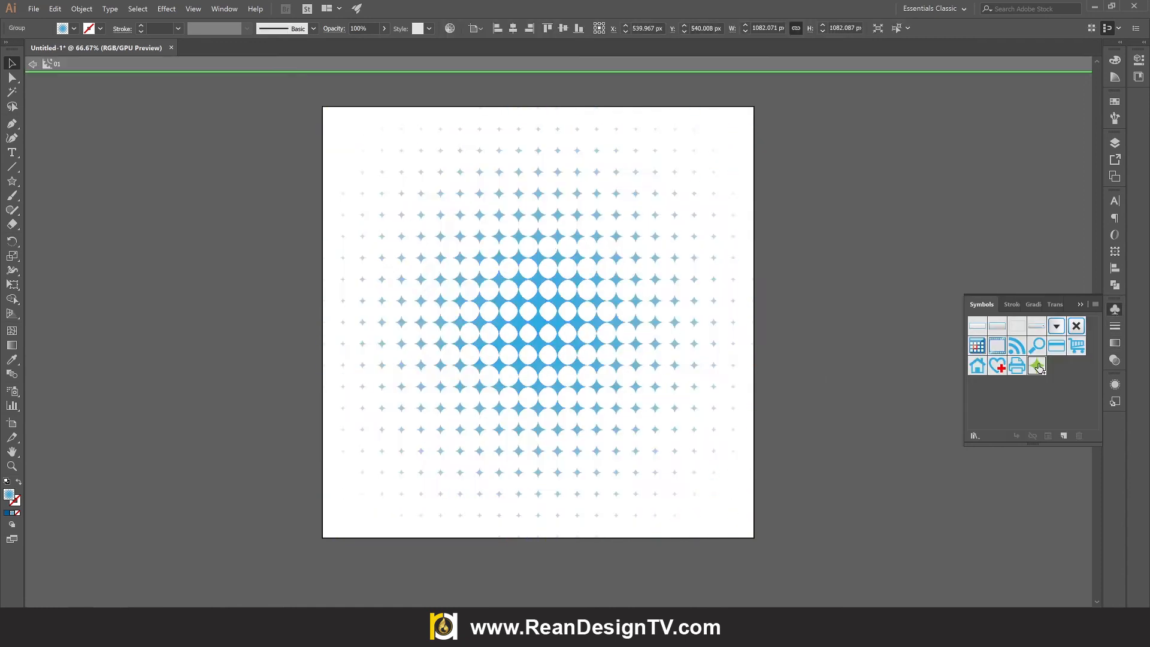
{"action": "left_click", "coordinate": [570, 331]}
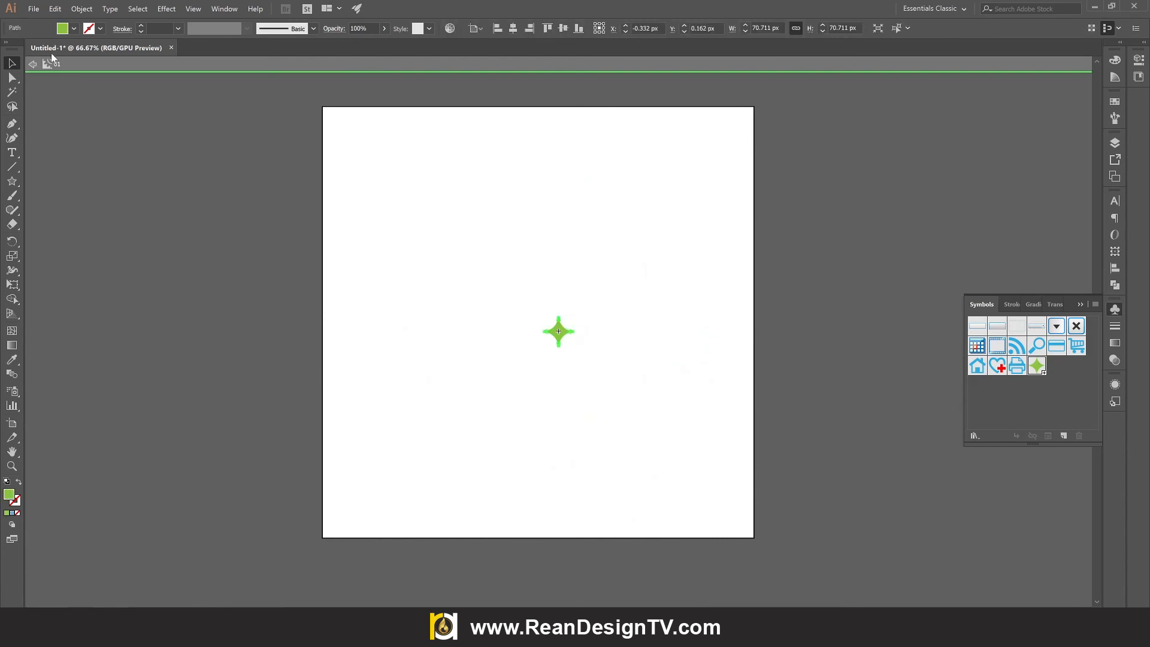
{"action": "left_click", "coordinate": [74, 28]}
{"action": "left_click", "coordinate": [75, 57]}
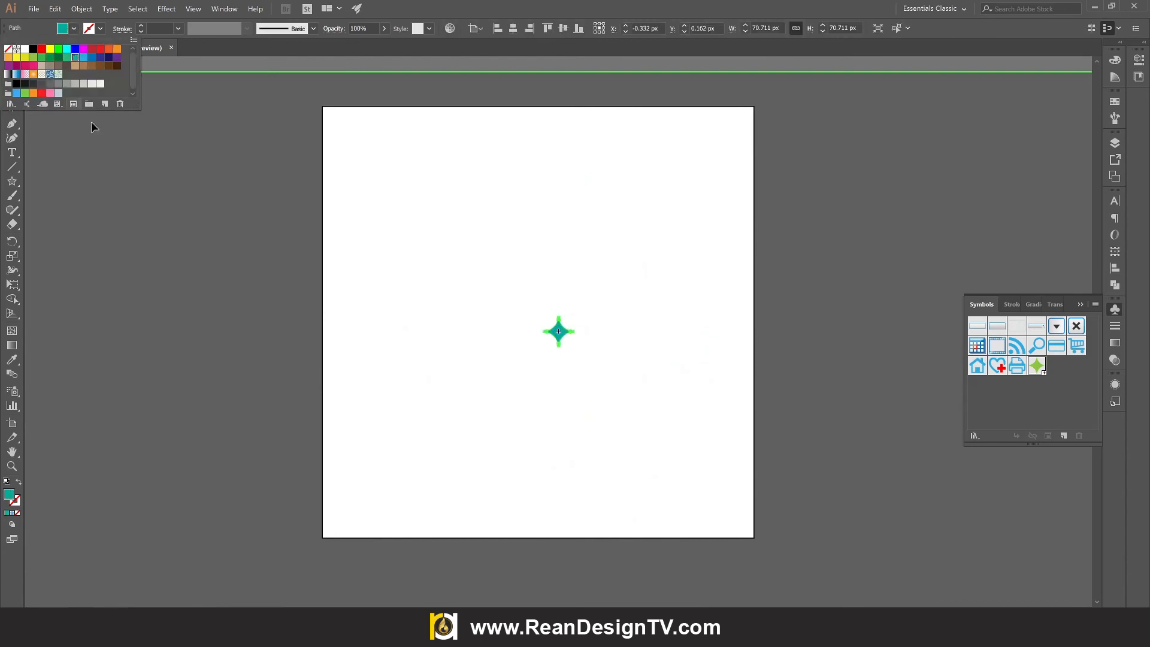
{"action": "left_click", "coordinate": [208, 205]}
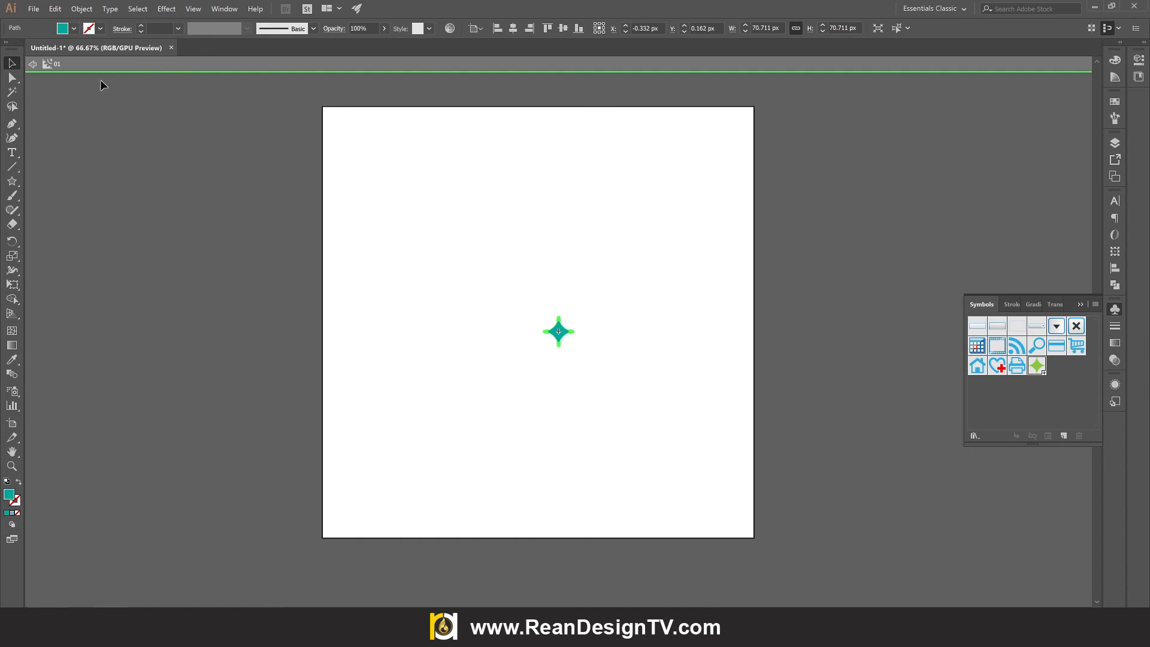
{"action": "left_click", "coordinate": [74, 28]}
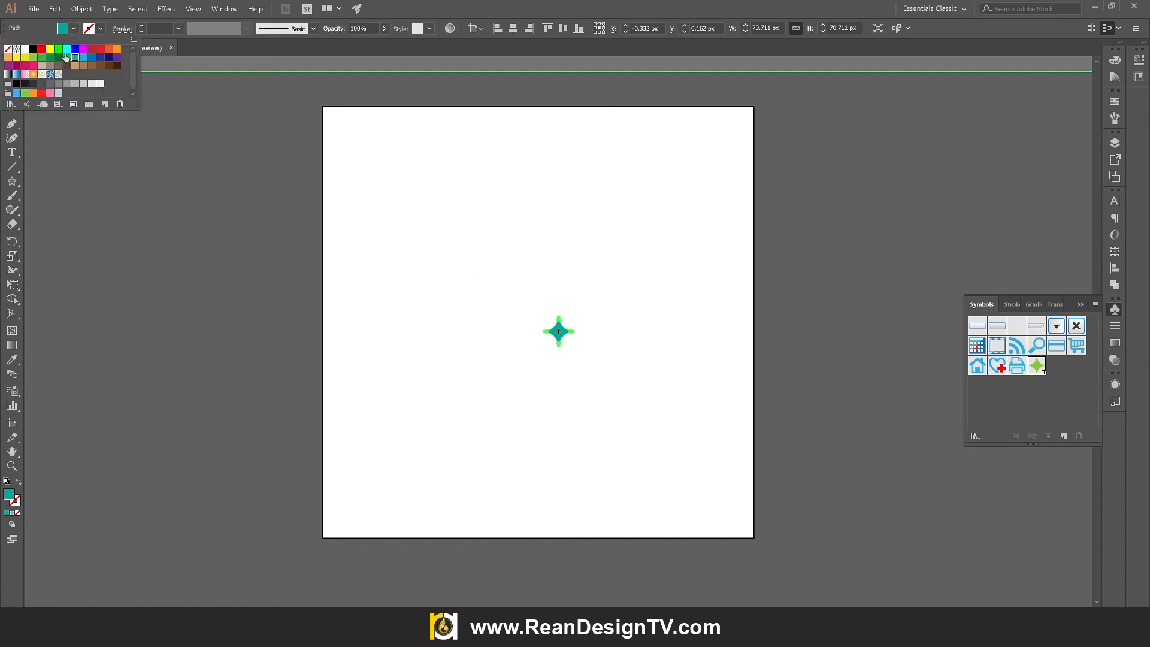
{"action": "left_click", "coordinate": [42, 49]}
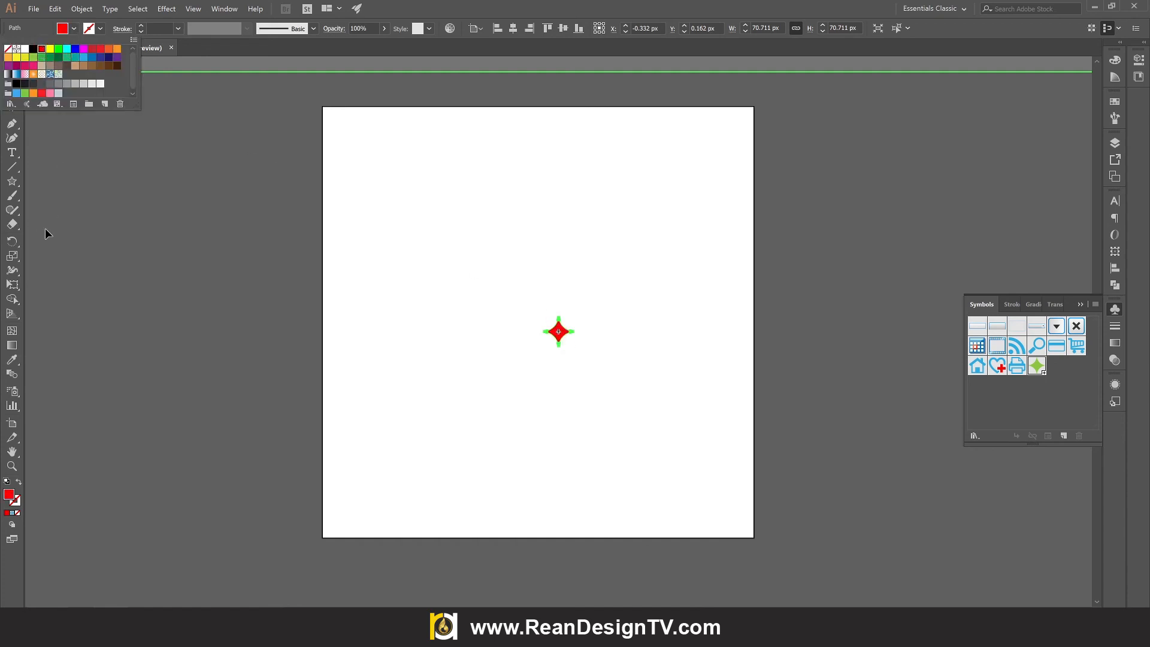
Rotate the red star by about 45° so its points lie diagonally, and exit symbol editing
{"action": "left_click", "coordinate": [13, 285]}
{"action": "left_click_drag", "start_coordinate": [547, 329], "coordinate": [581, 368]}
{"action": "left_click", "coordinate": [12, 63]}
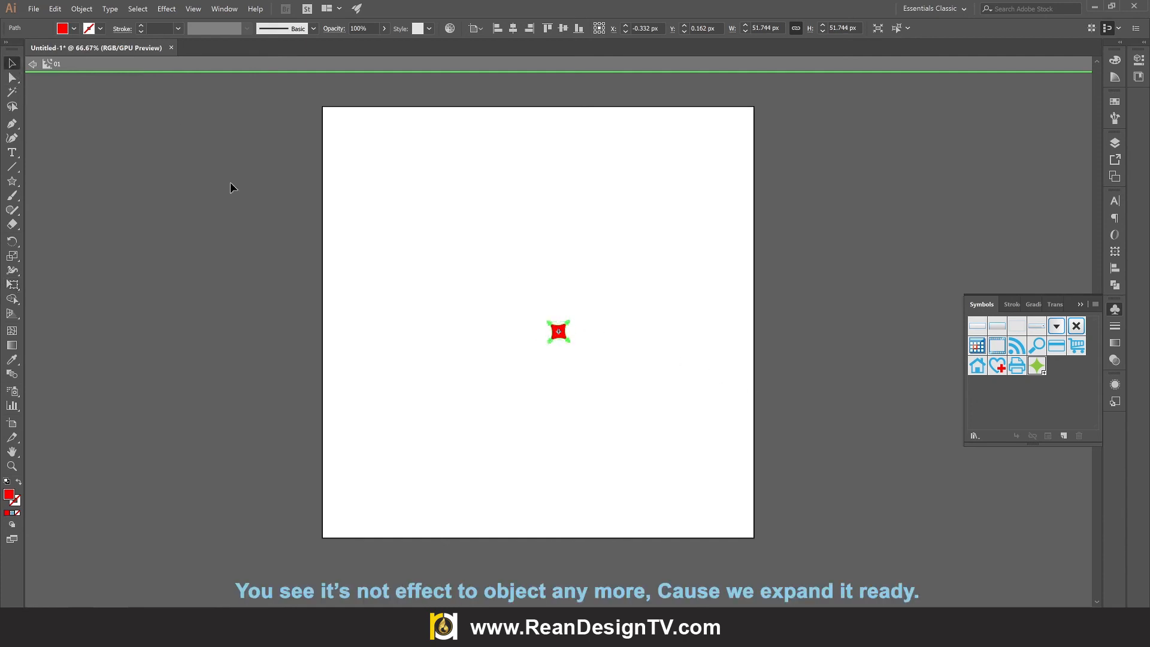
{"action": "double_click", "coordinate": [231, 185]}
Inspect the expanded star group against the edited red symbol and locate the Expand command for the group
{"action": "left_click", "coordinate": [574, 314]}
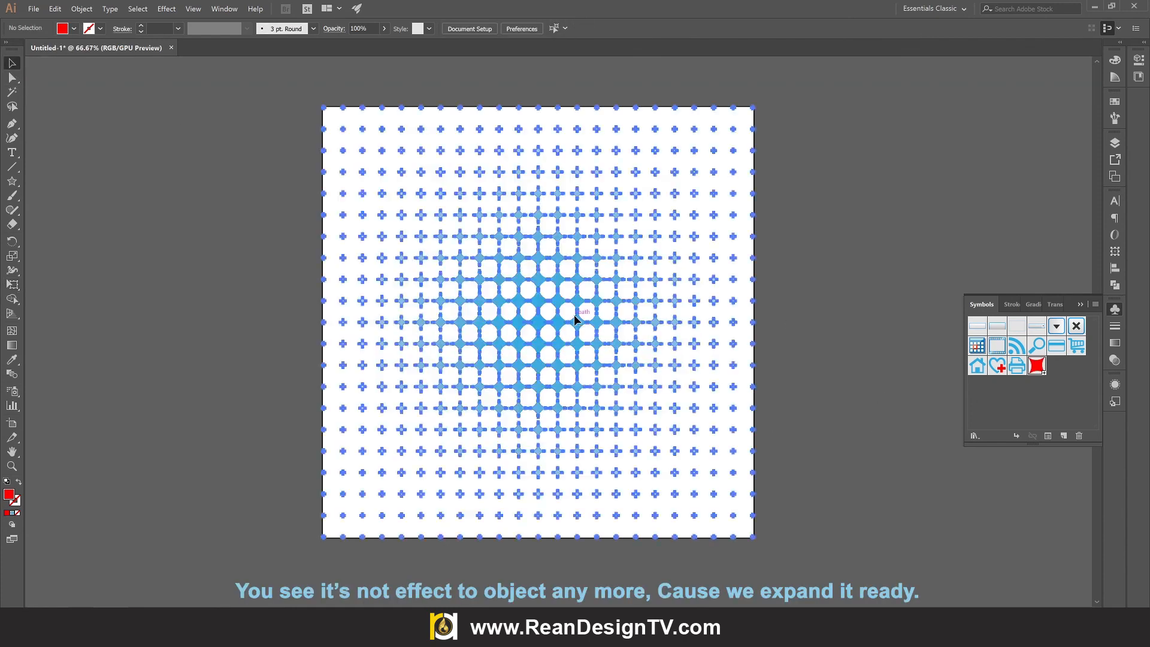
{"action": "left_click", "coordinate": [842, 299]}
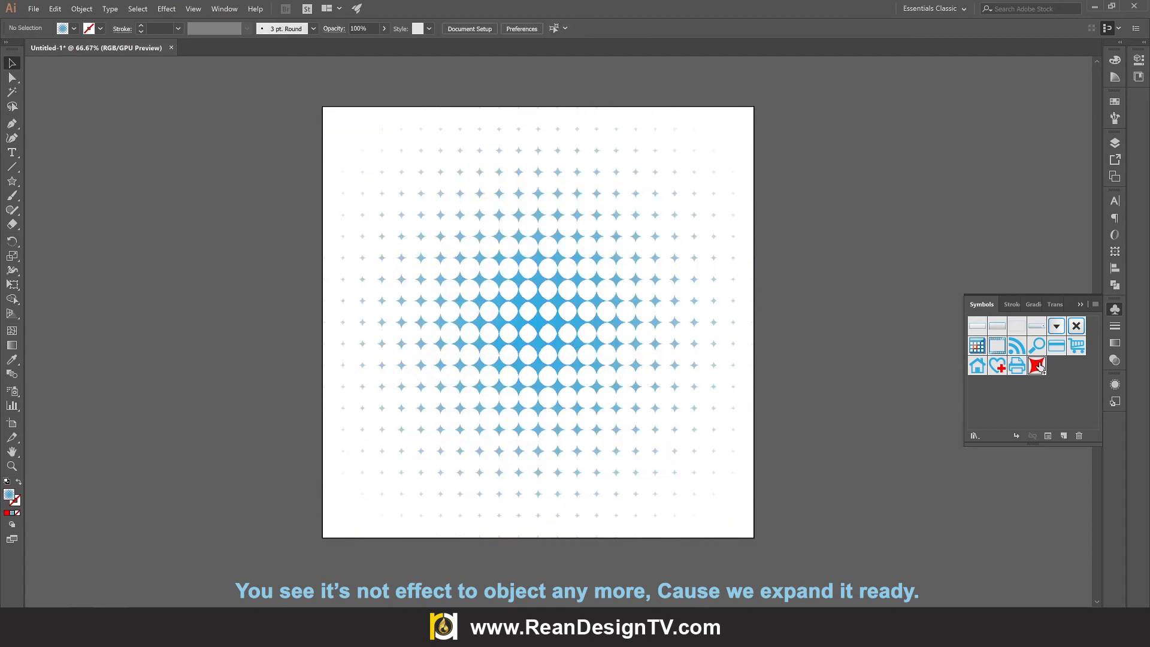
{"action": "left_click", "coordinate": [553, 330]}
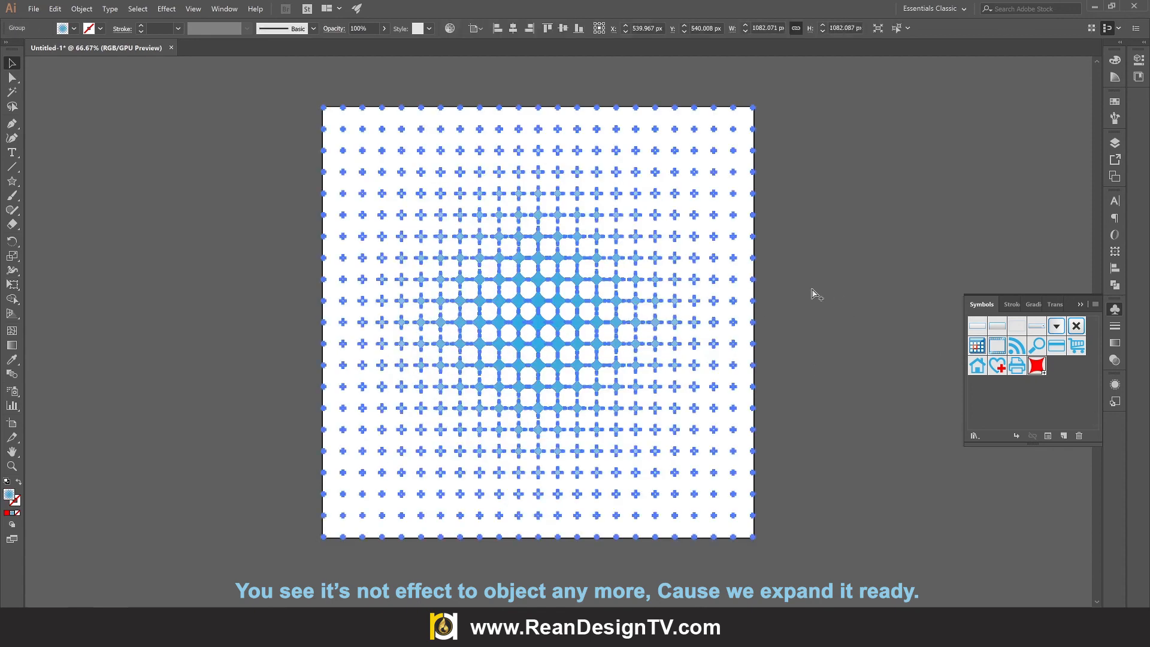
{"action": "scroll", "coordinate": [813, 290], "scroll_direction": "down", "scroll_amount": 1}
{"action": "left_click", "coordinate": [82, 8]}
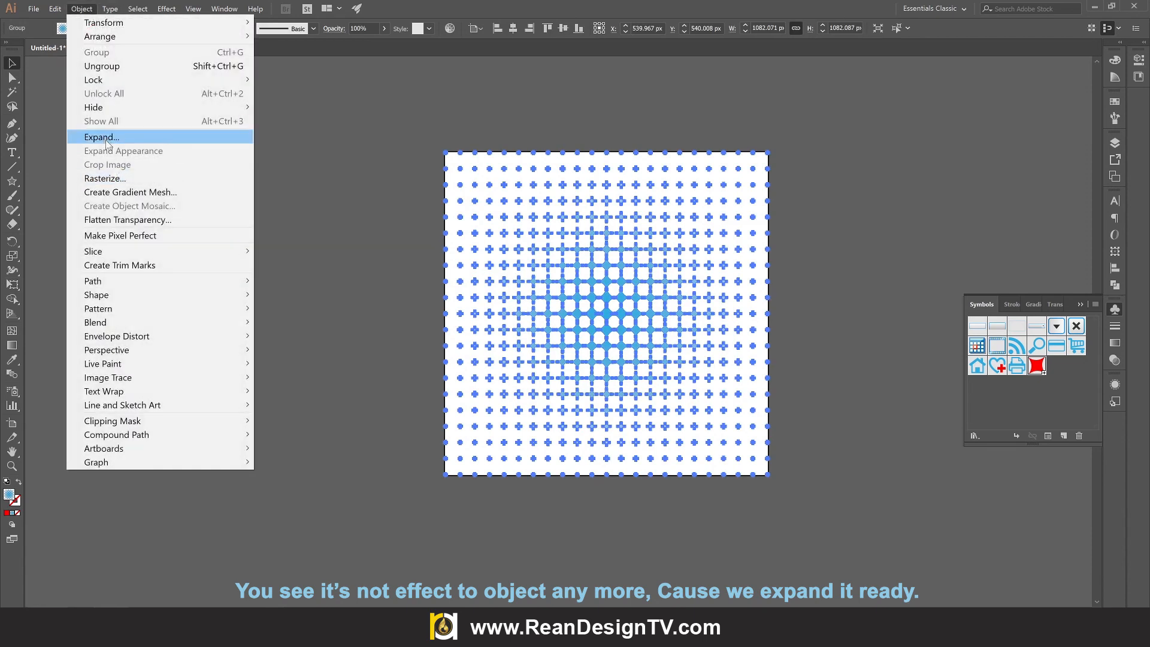
{"action": "left_click", "coordinate": [871, 261]}
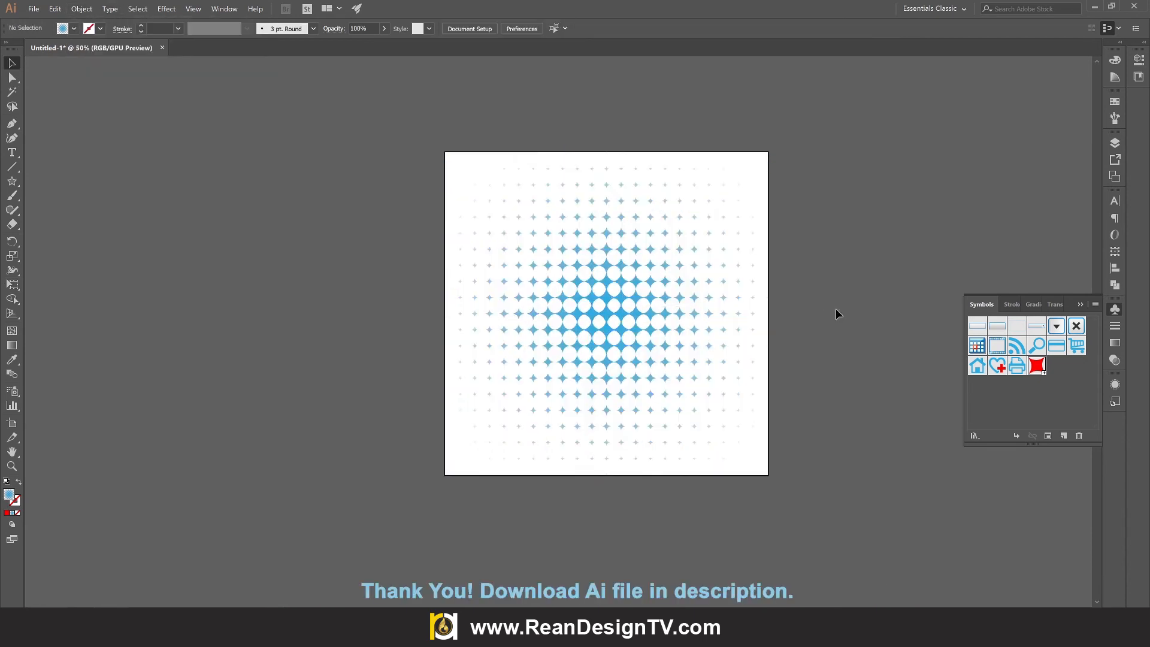
{"action": "left_click_drag", "start_coordinate": [836, 309], "coordinate": [779, 314]}
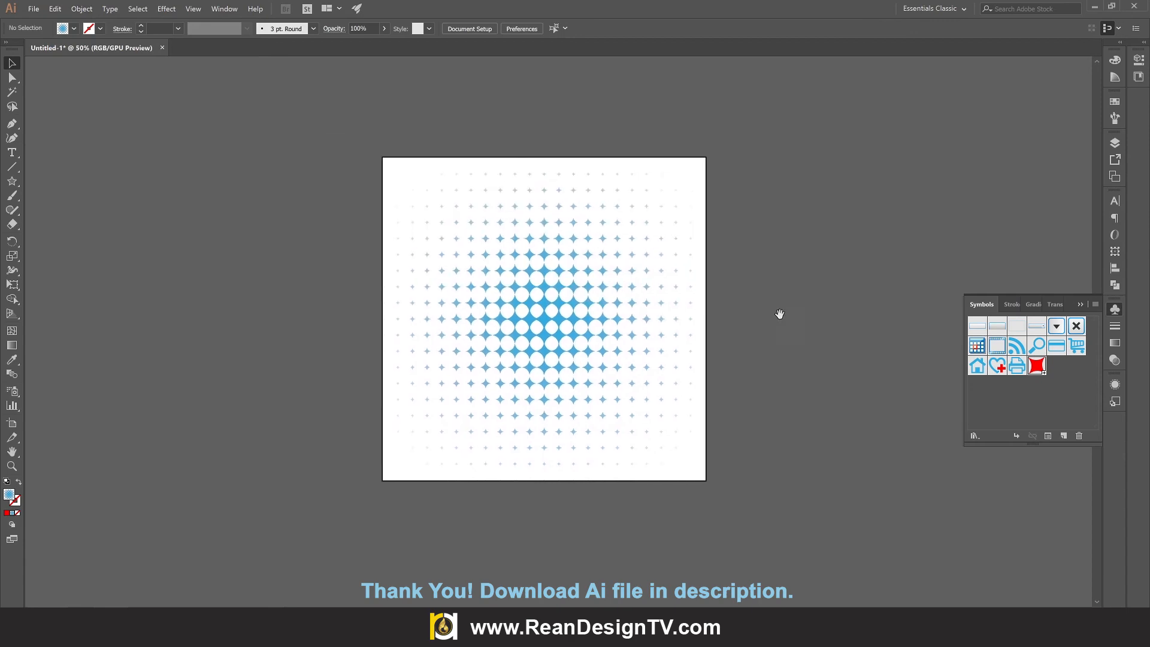